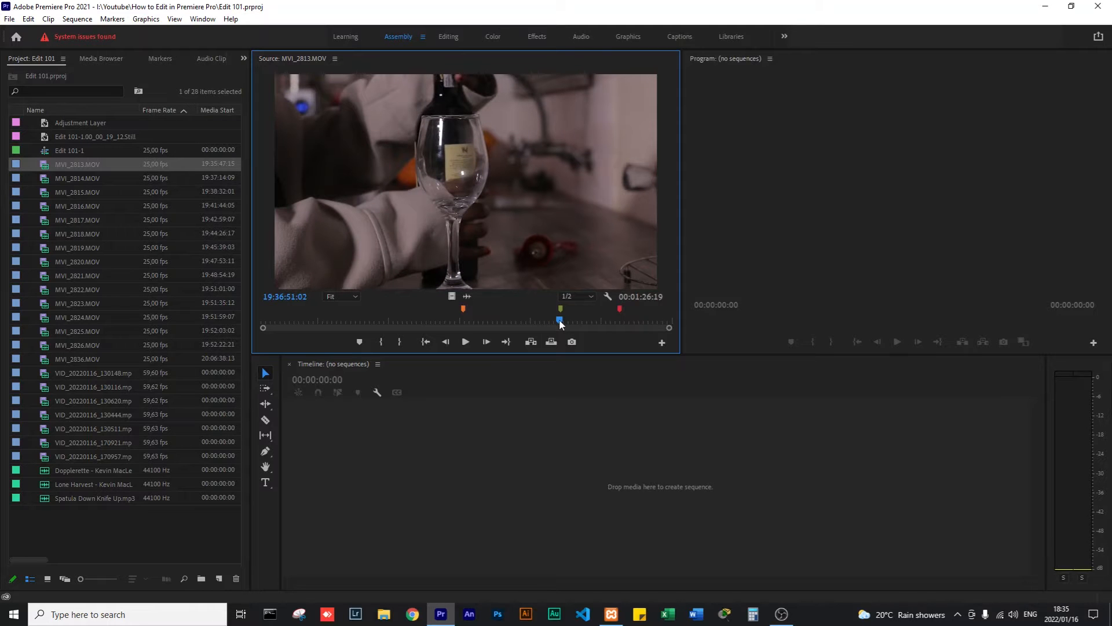
Preview MVI_2813.MOV around its orange and green markers and add a new marker at 19:36:39:14.
key(space)
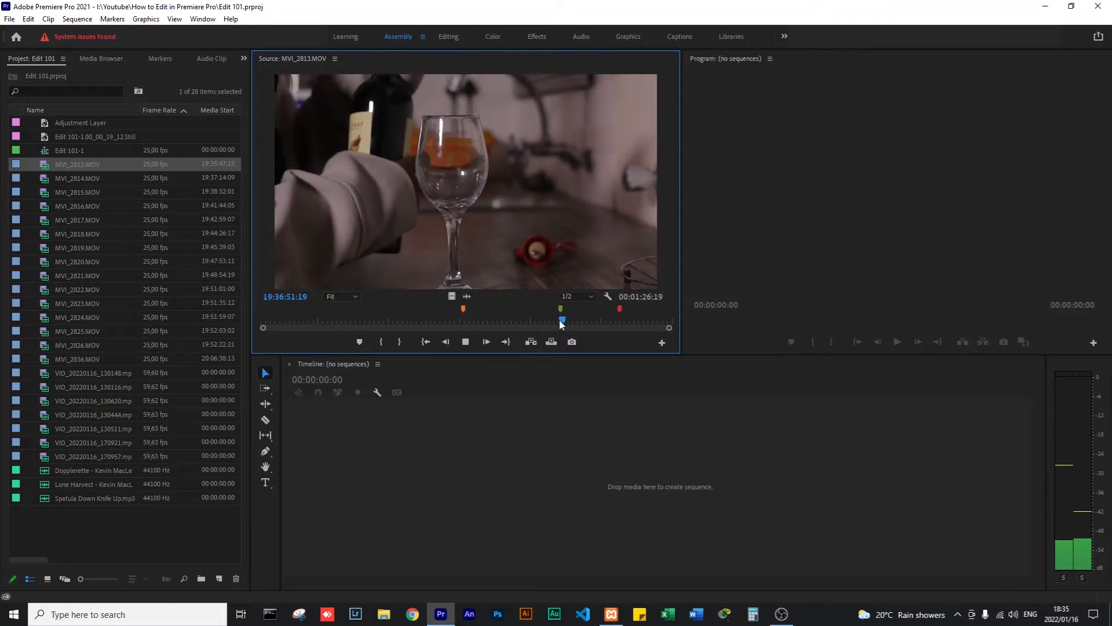
click(461, 320)
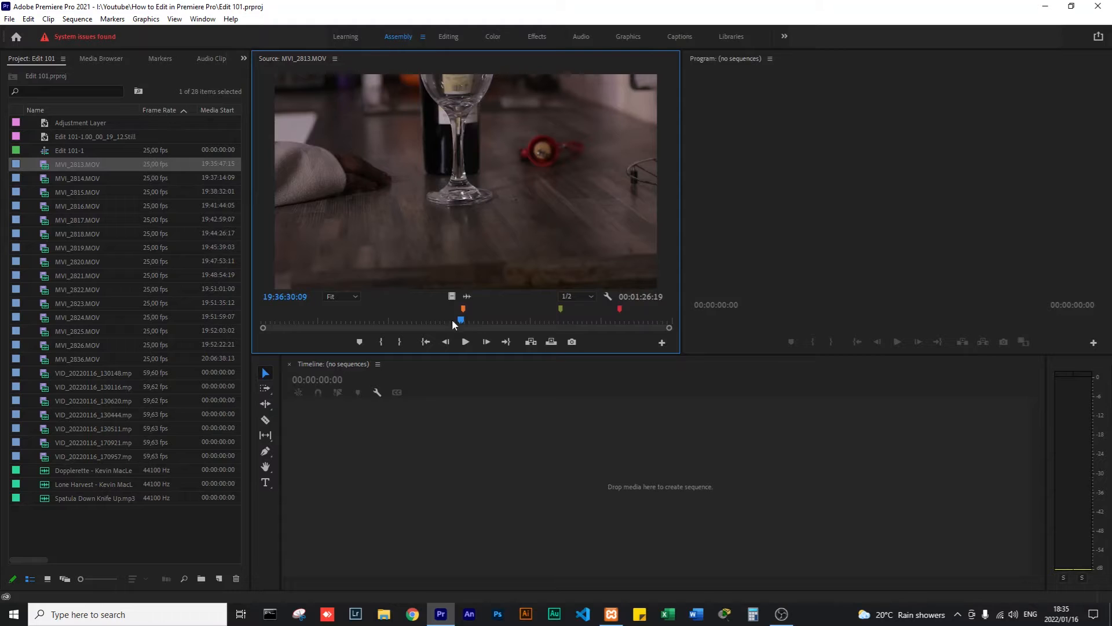
drag(465, 320, 493, 321)
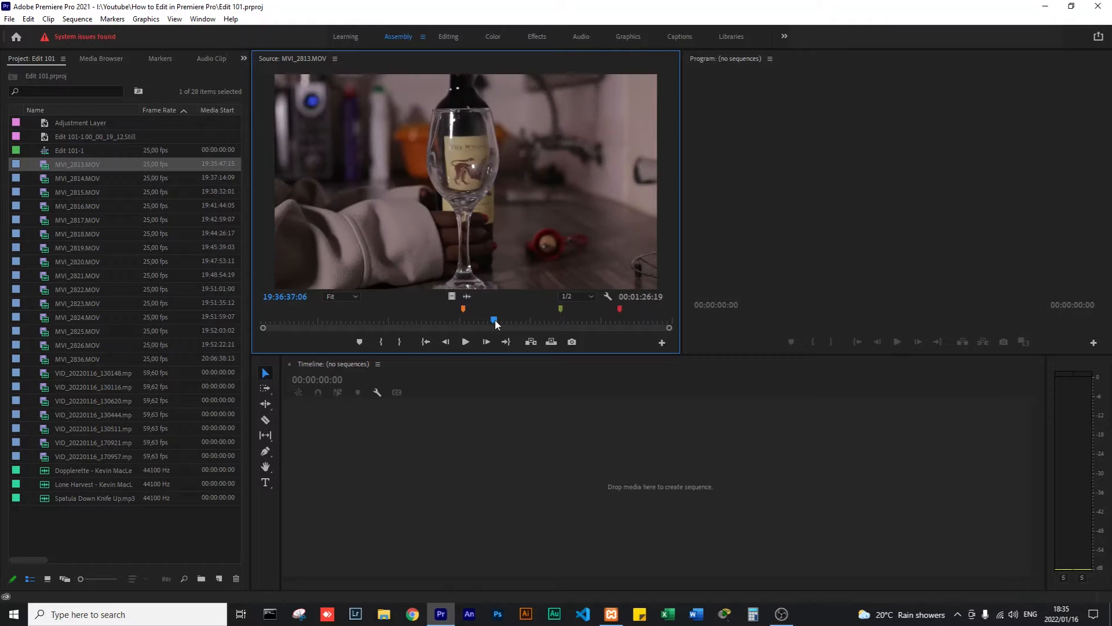
key(space)
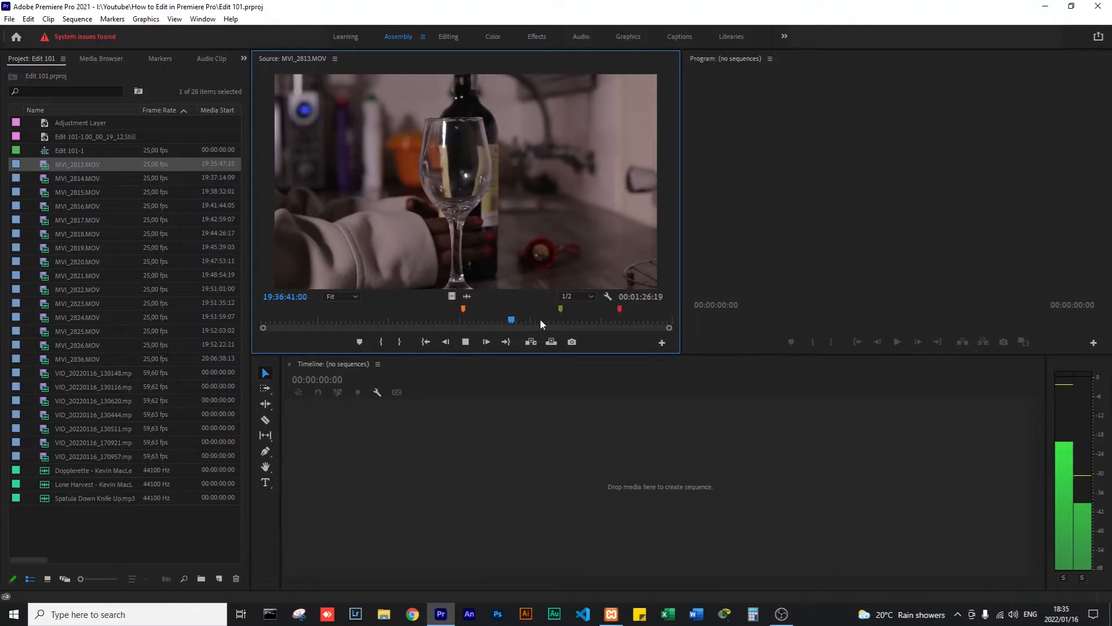
key(space)
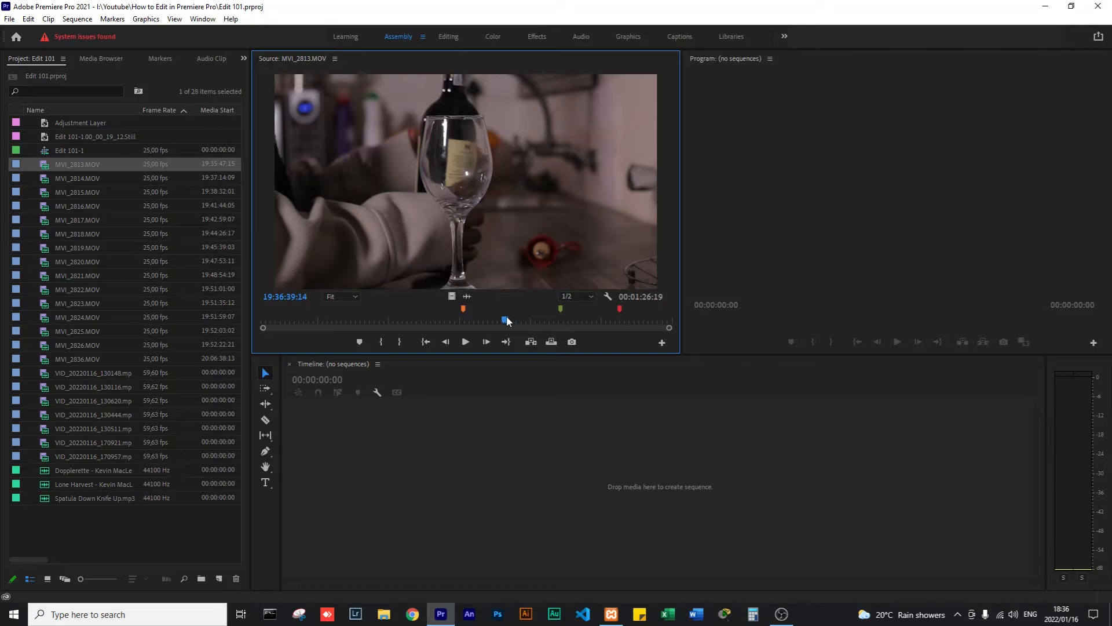
click(439, 341)
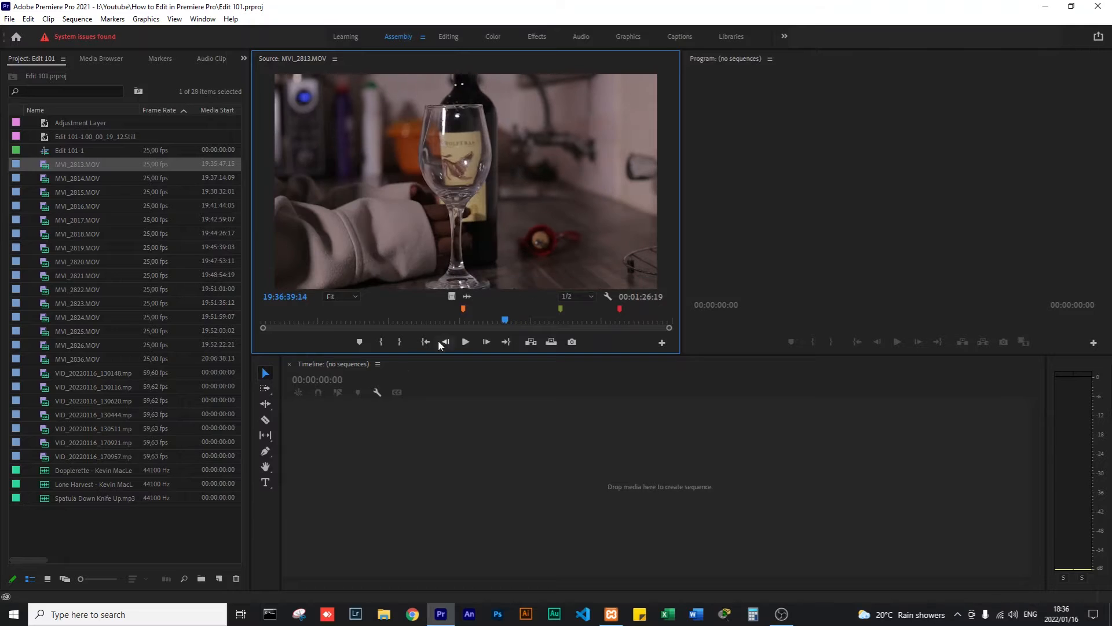
click(359, 342)
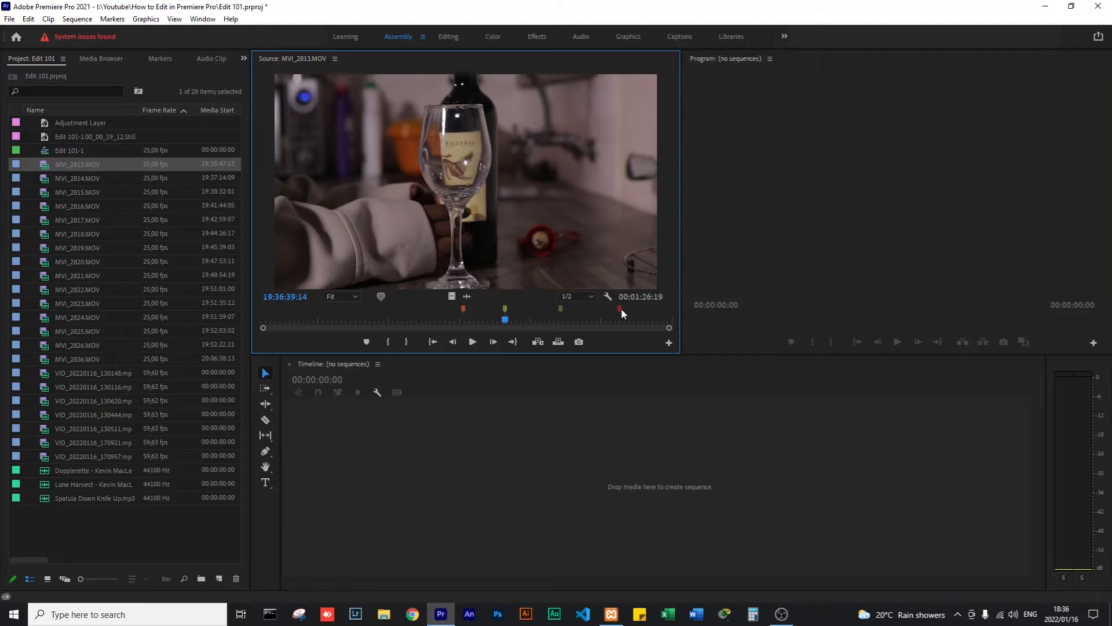
Name the new marker "here wine on this", colour it yellow and set its type to Web Link.
double_click(505, 309)
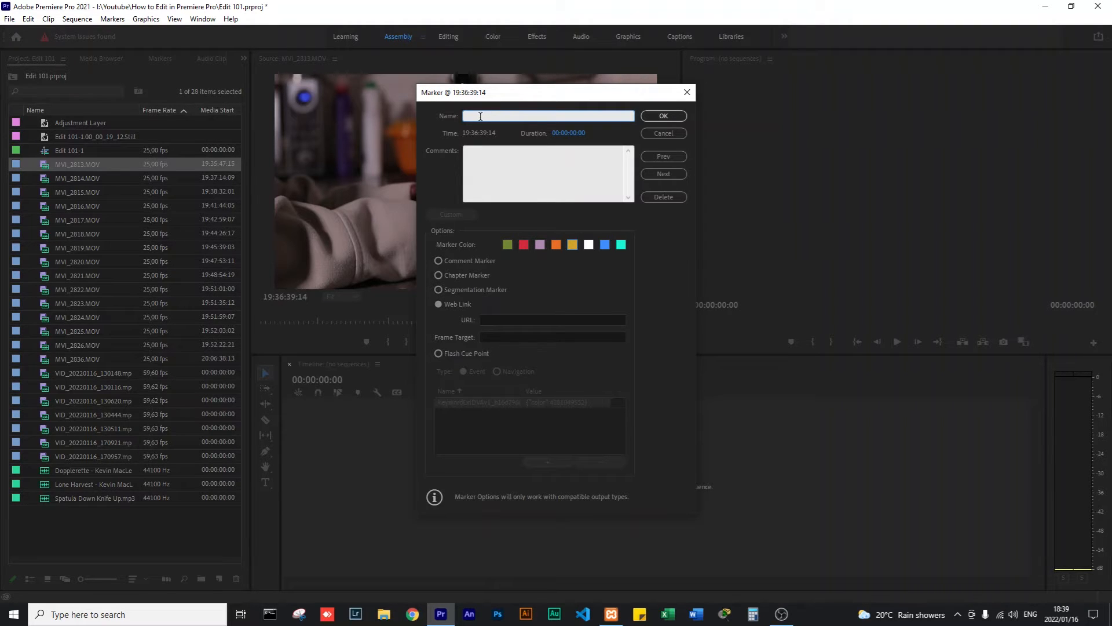
text(here wine on this)
click(657, 117)
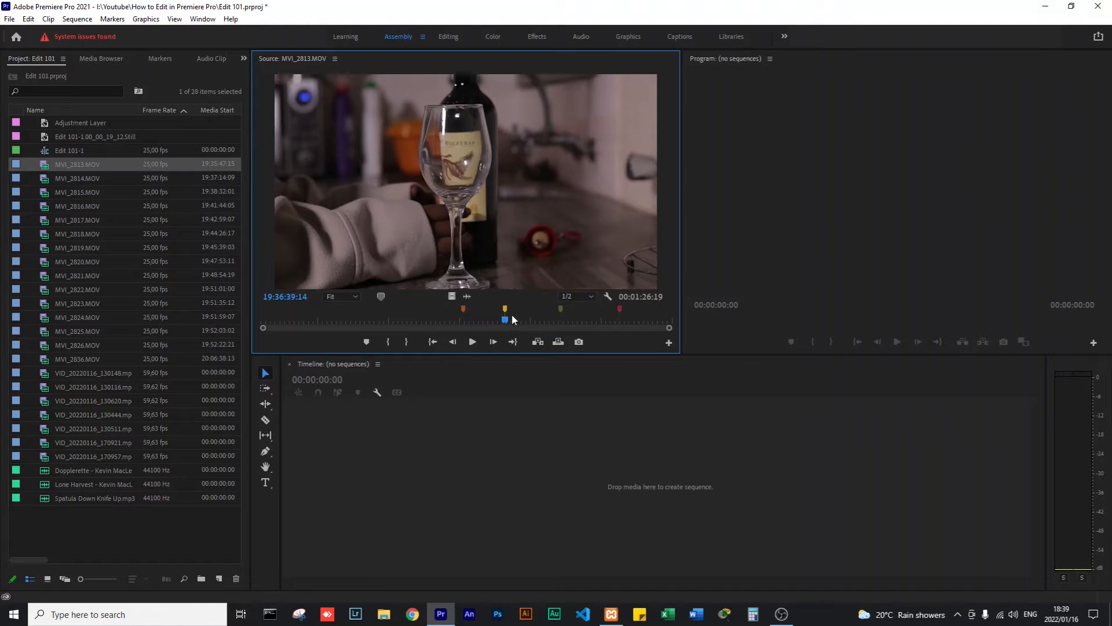
Check the markers on MVI_2813.MOV and view those on MVI_2814.MOV and MVI_2815.MOV.
mouse_move(505, 311)
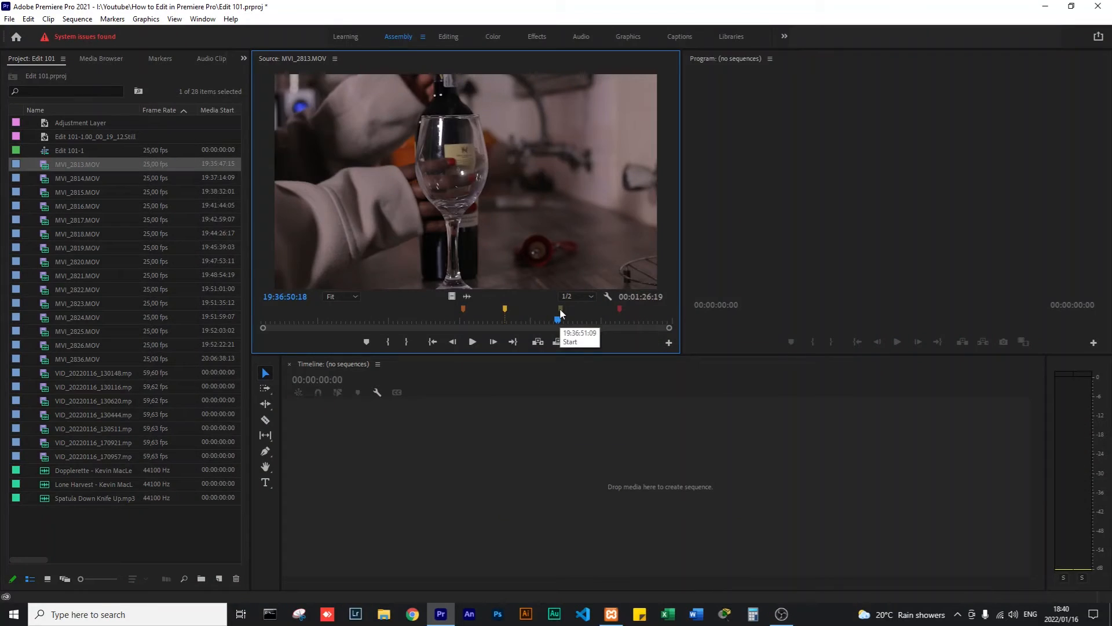
click(621, 308)
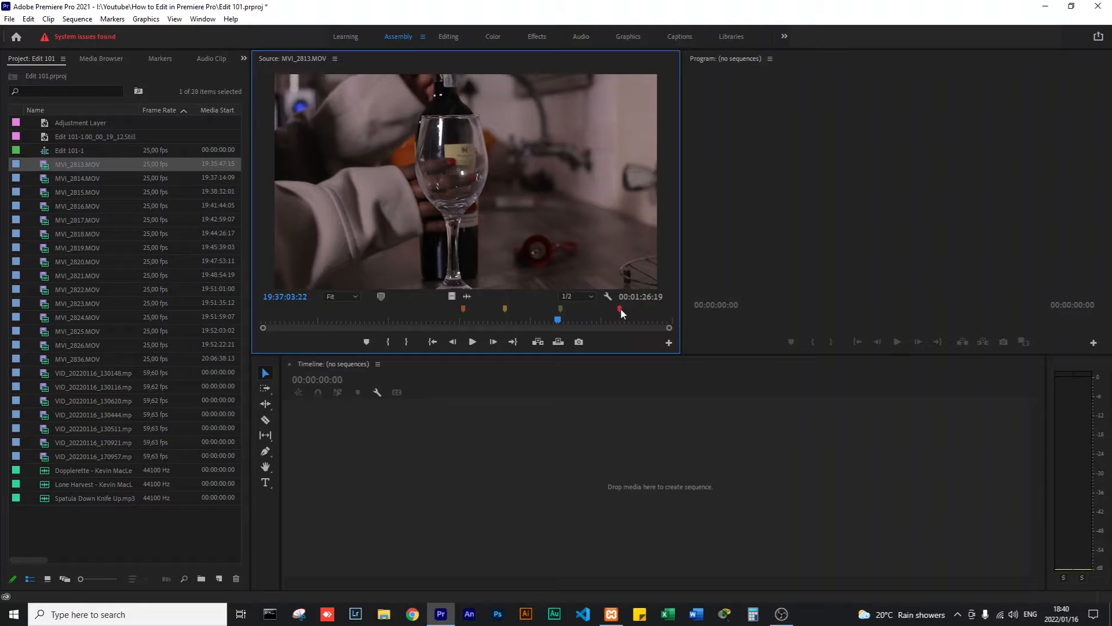
double_click(55, 178)
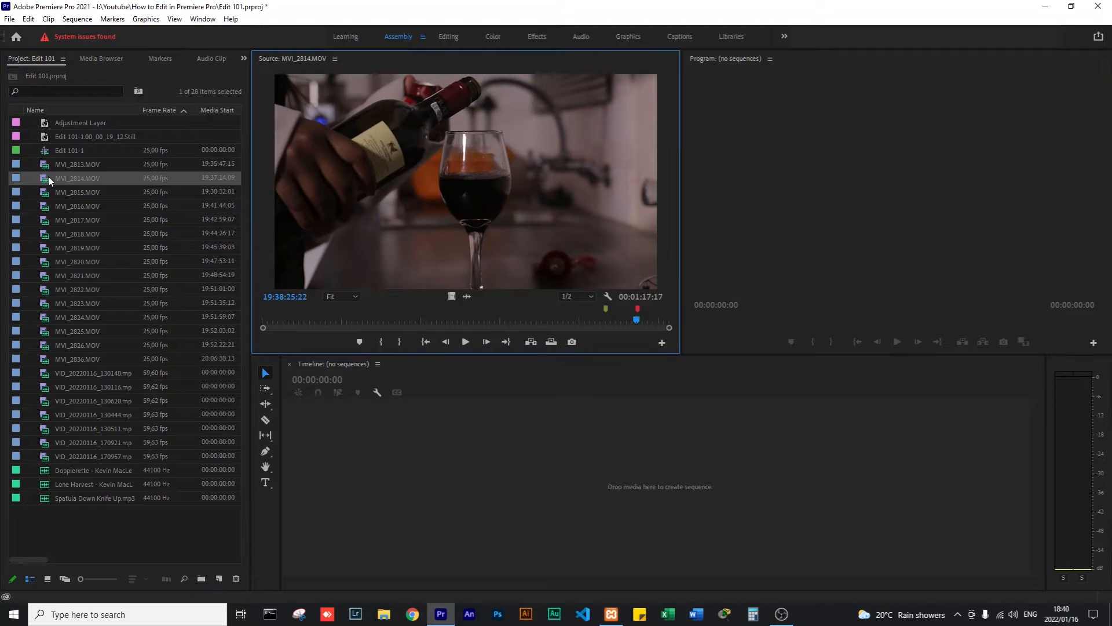
double_click(46, 192)
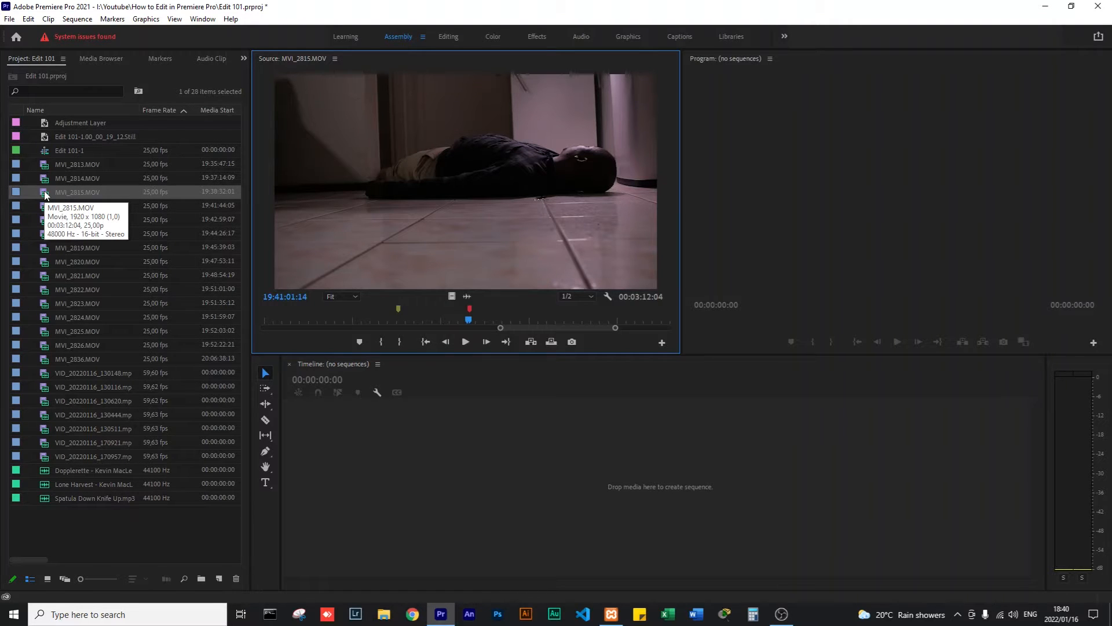
click(451, 439)
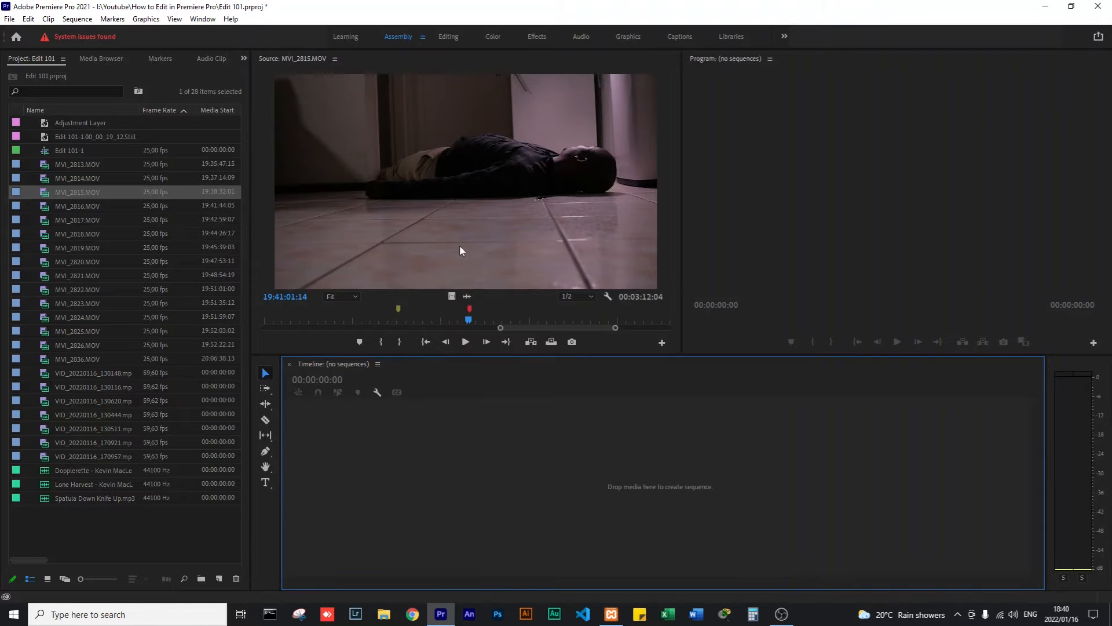
double_click(44, 166)
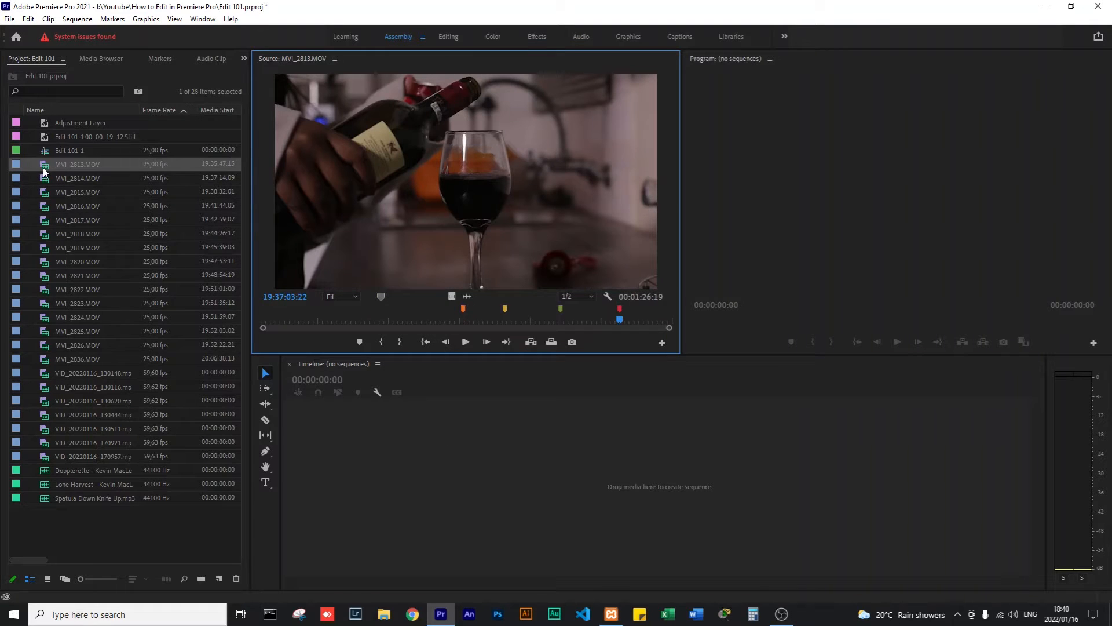
Play the section of MVI_2814.MOV between its green and red markers in the Source monitor.
double_click(45, 179)
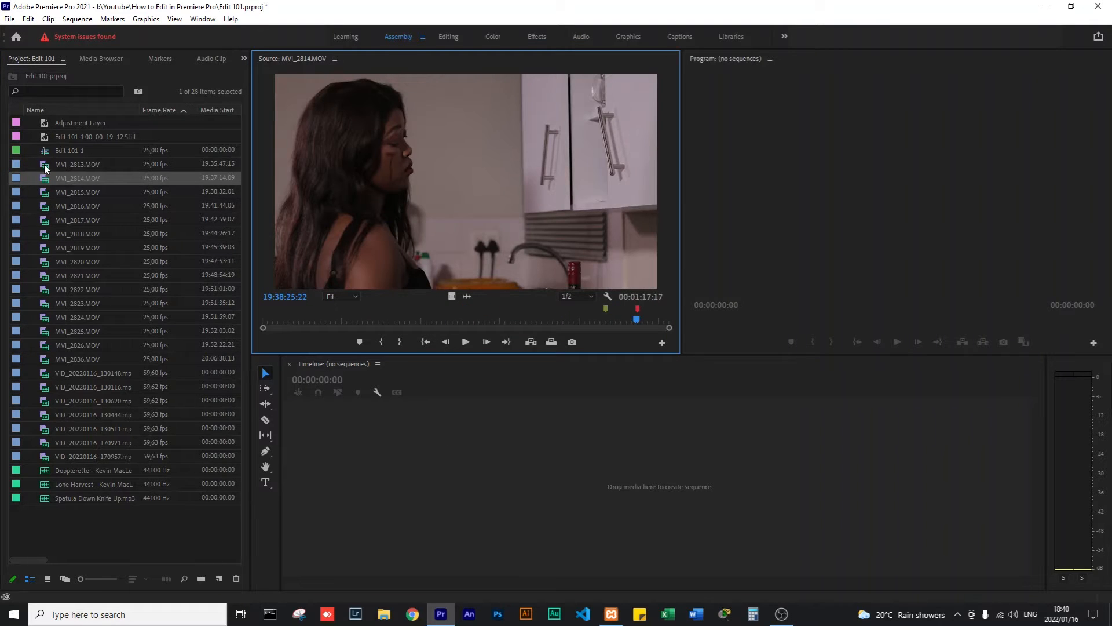
drag(405, 321, 606, 316)
key(space)
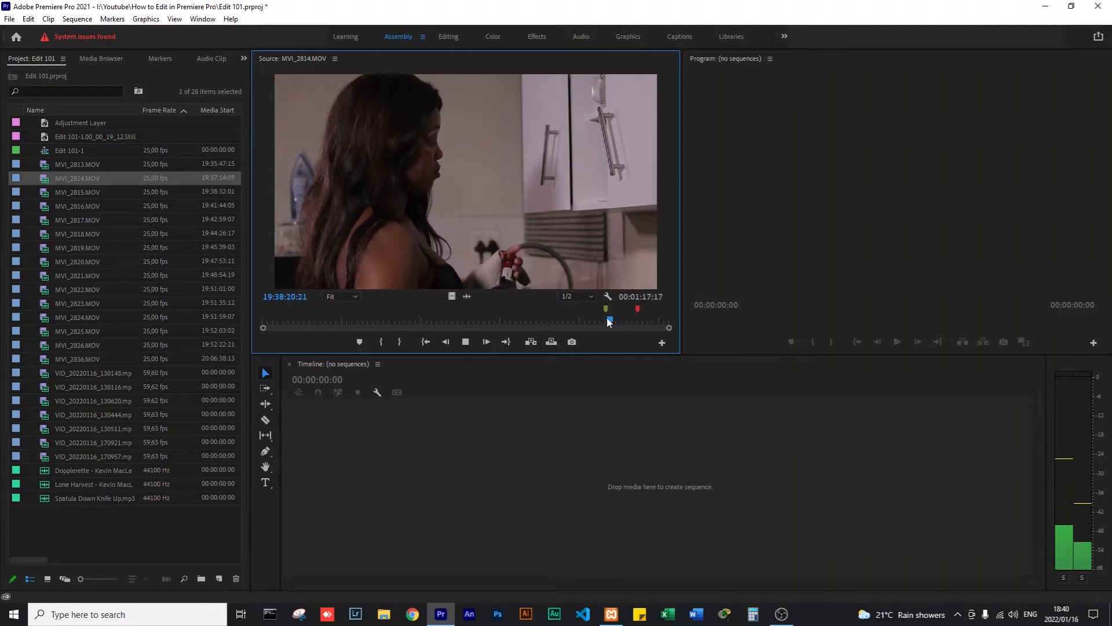
drag(607, 317, 630, 320)
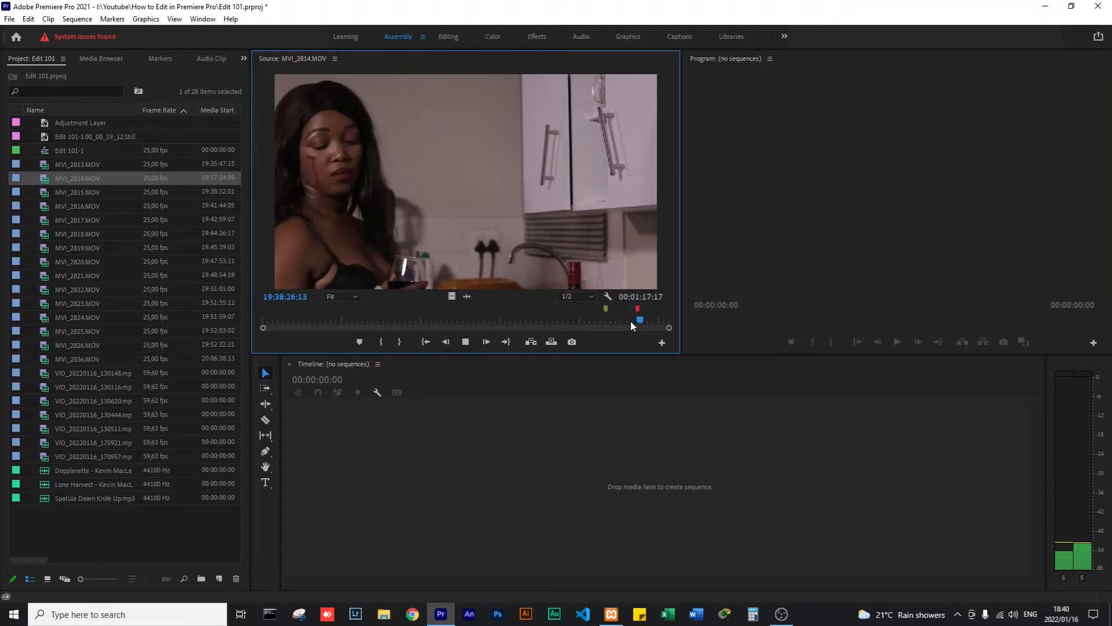
key(space)
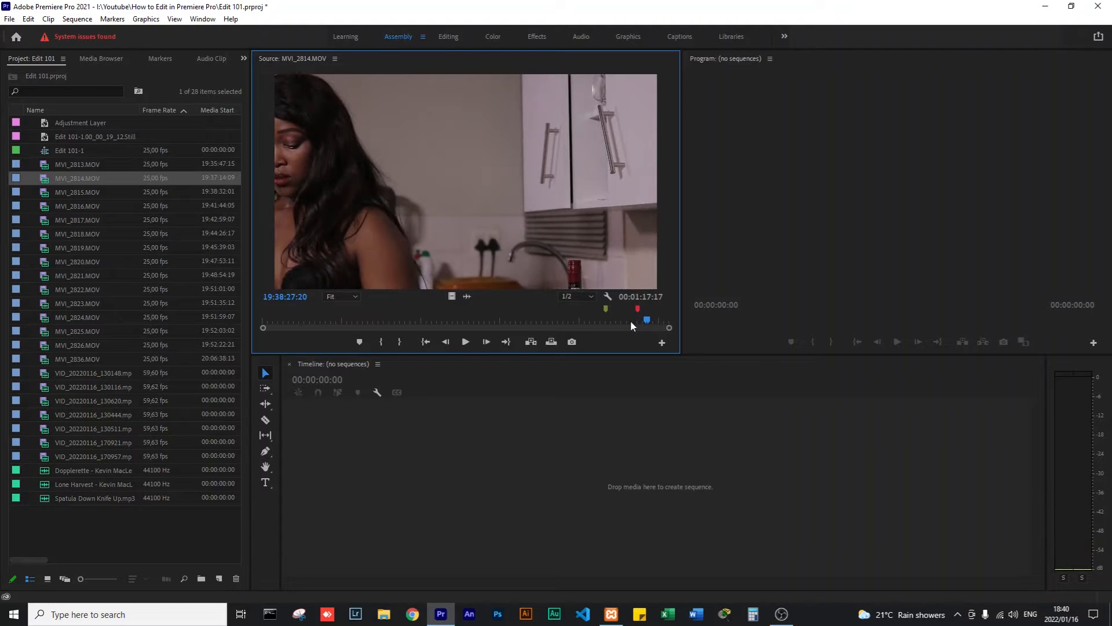
Review the marked sections of MVI_2815.MOV, MVI_2816.MOV and MVI_2817.MOV in the Source monitor.
double_click(44, 192)
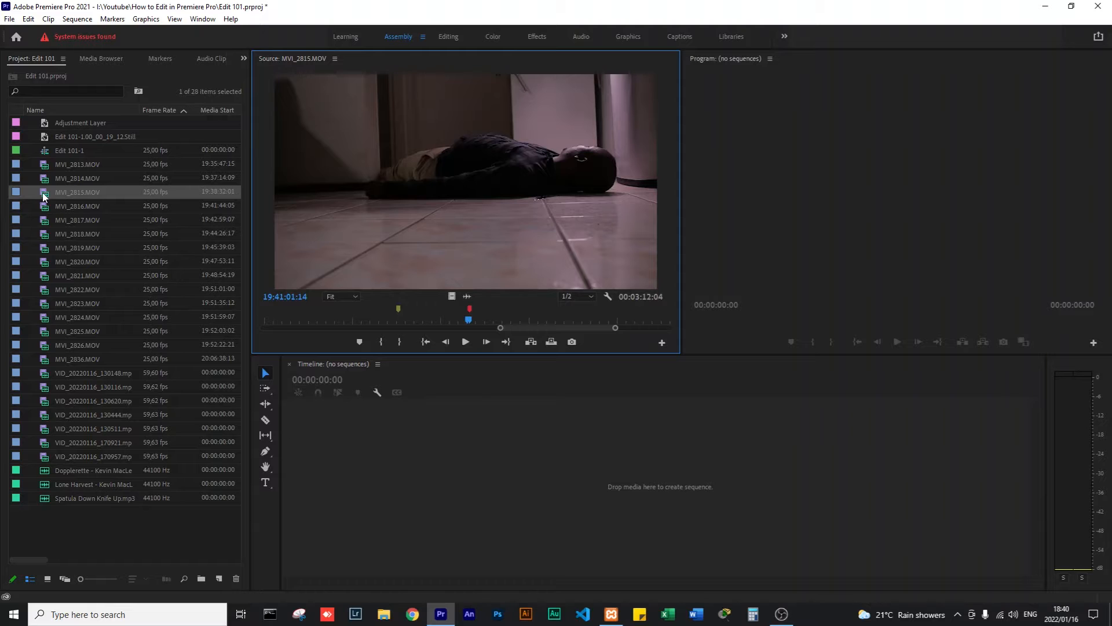
drag(471, 319, 440, 320)
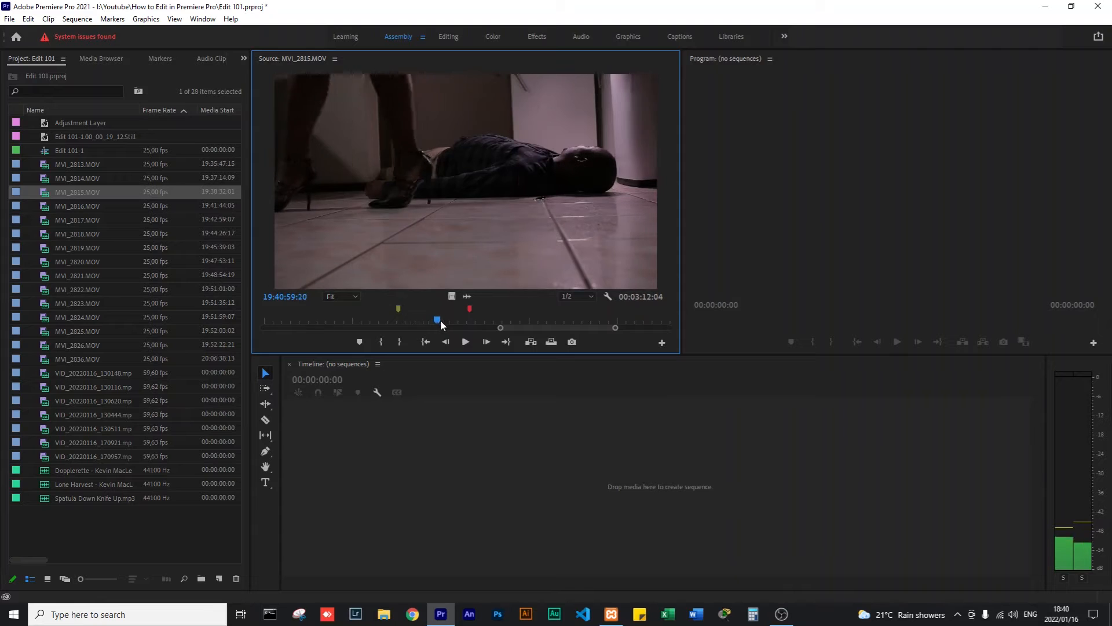
double_click(41, 209)
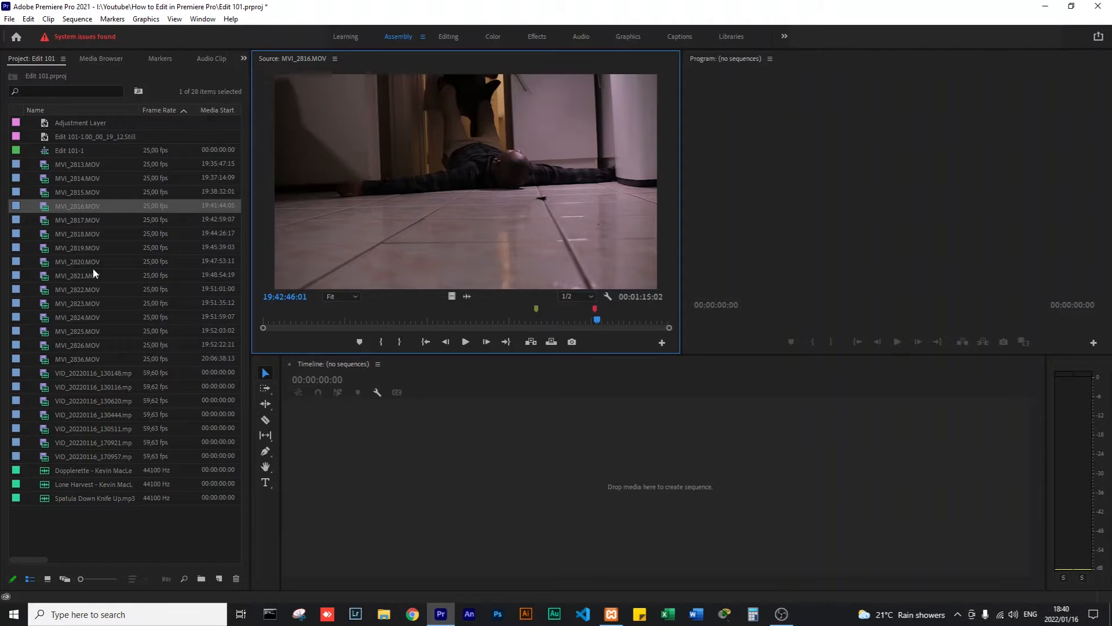
double_click(46, 219)
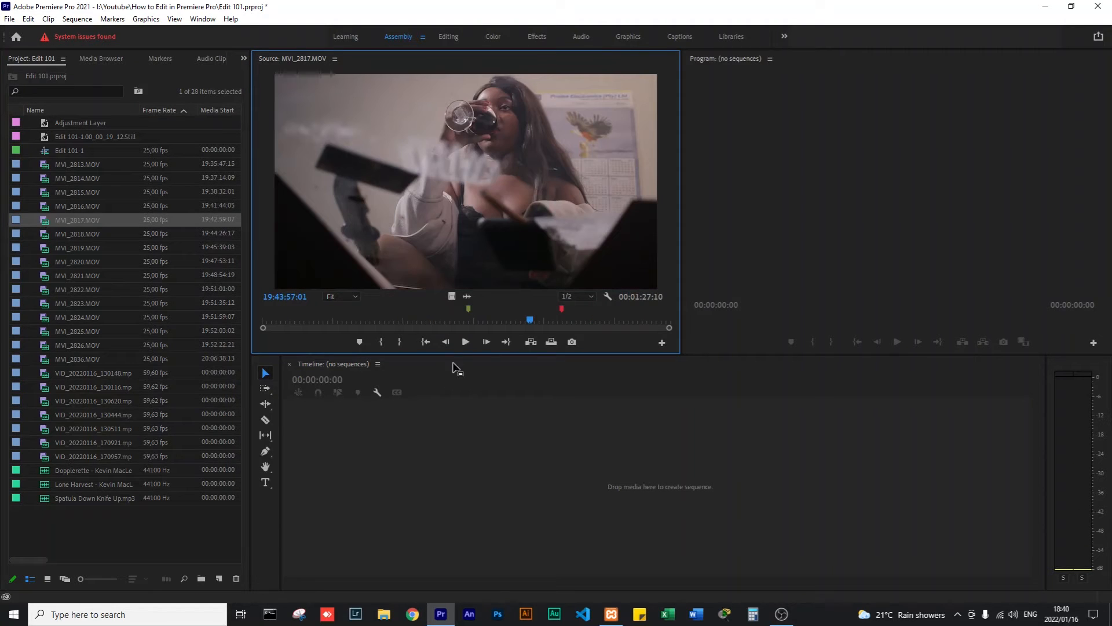
click(460, 319)
drag(461, 320, 473, 319)
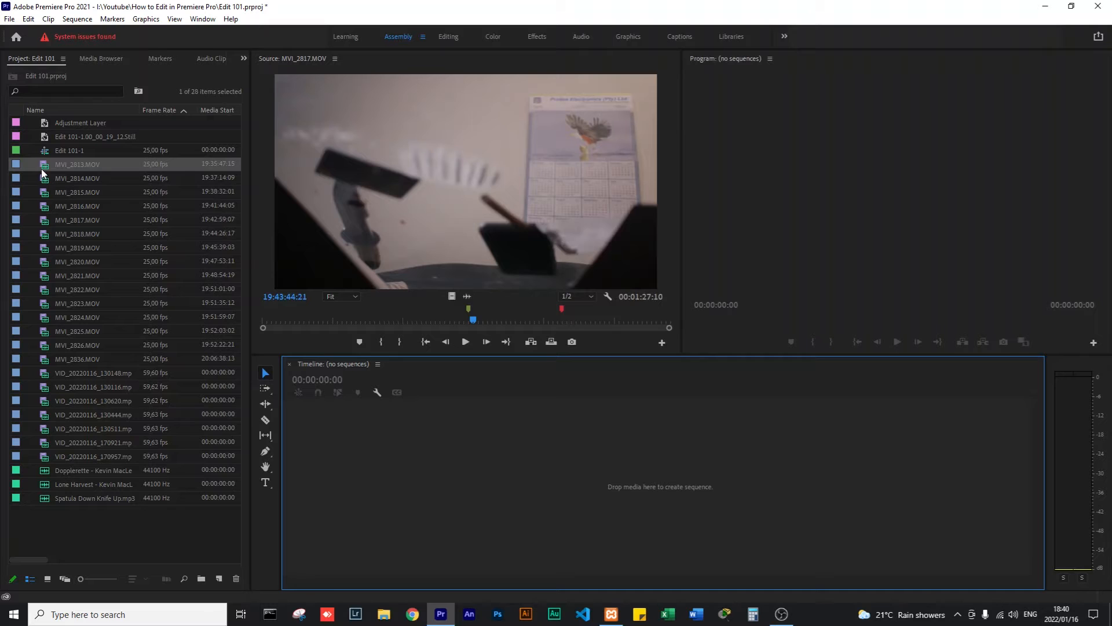
Set an In point in MVI_2813.MOV beside the green Start marker, at 19:36:51:05.
double_click(42, 164)
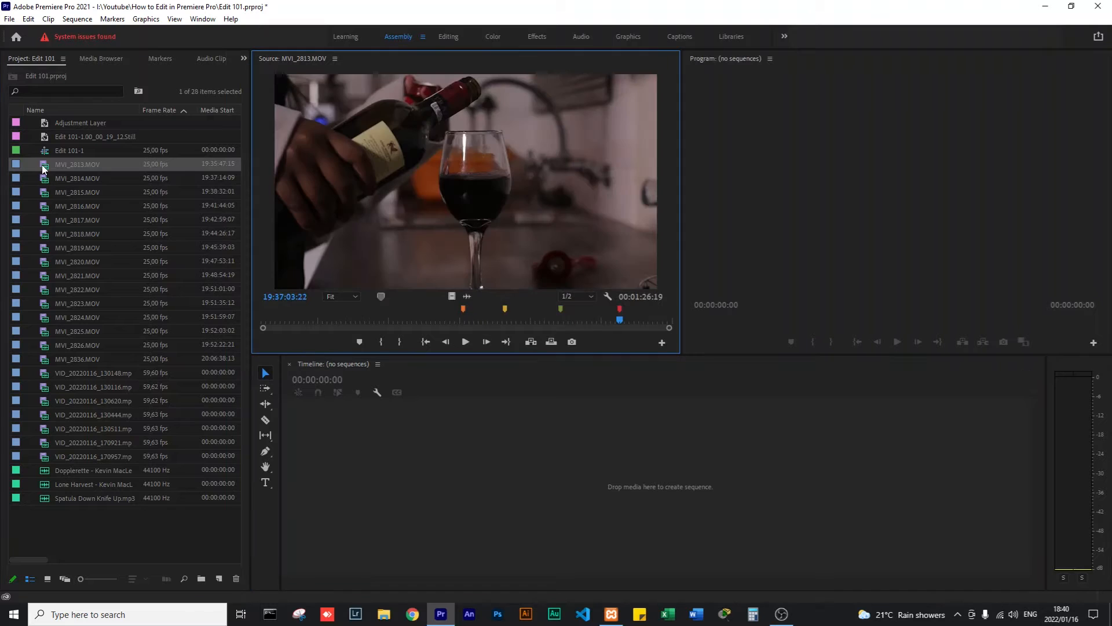
click(560, 319)
drag(561, 319, 560, 319)
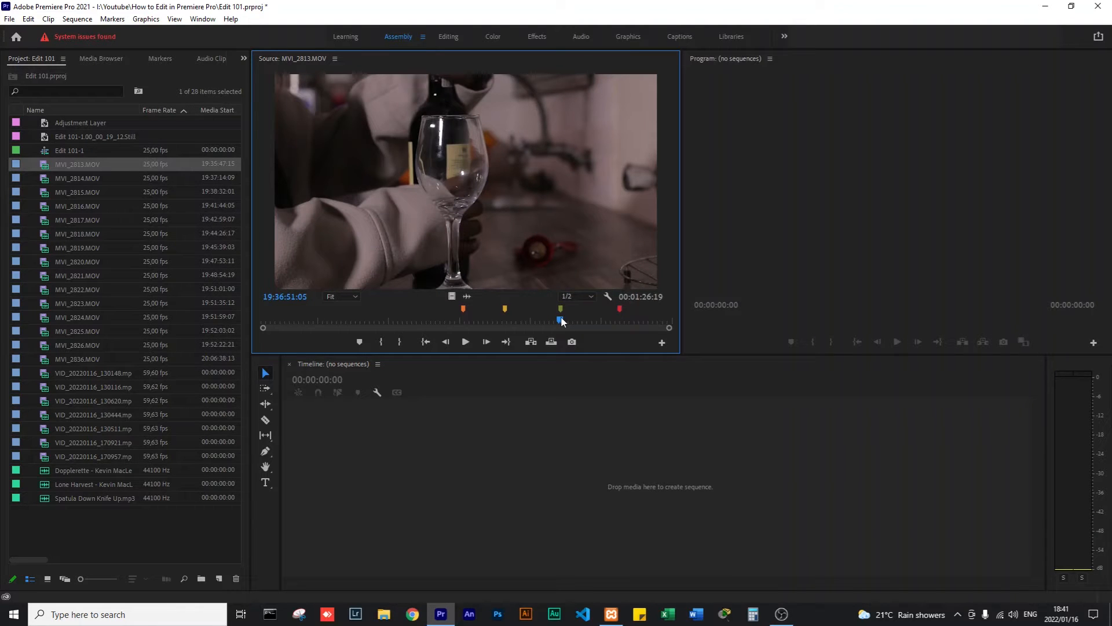
click(382, 342)
click(383, 342)
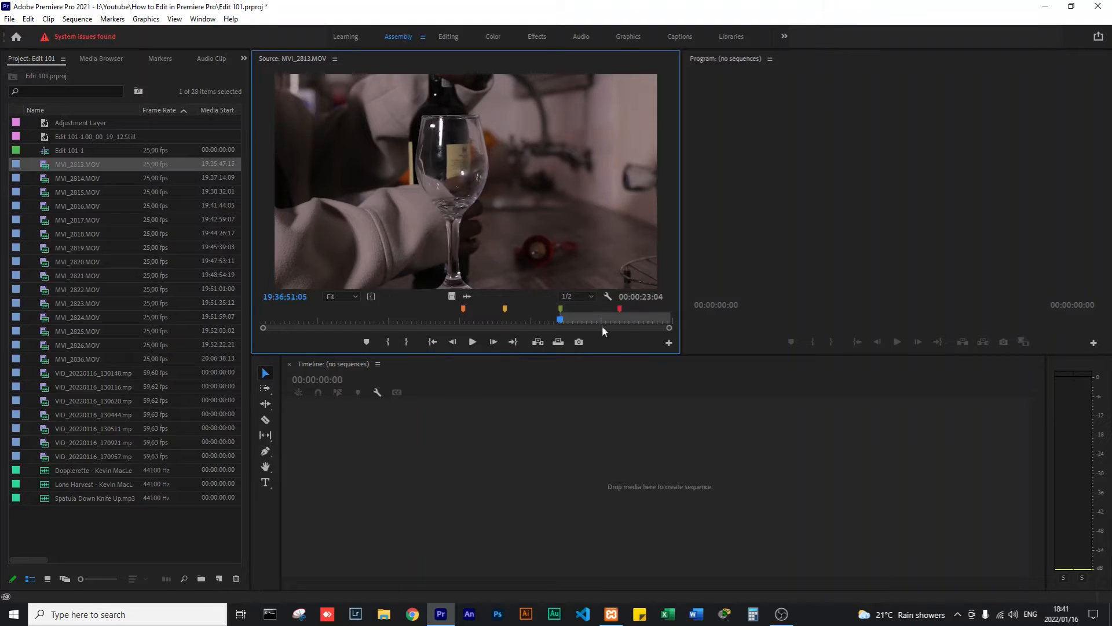
Set the Out point of MVI_2813.MOV at the red marker, 19:37:03:21, and try to insert the section into the empty timeline.
click(617, 319)
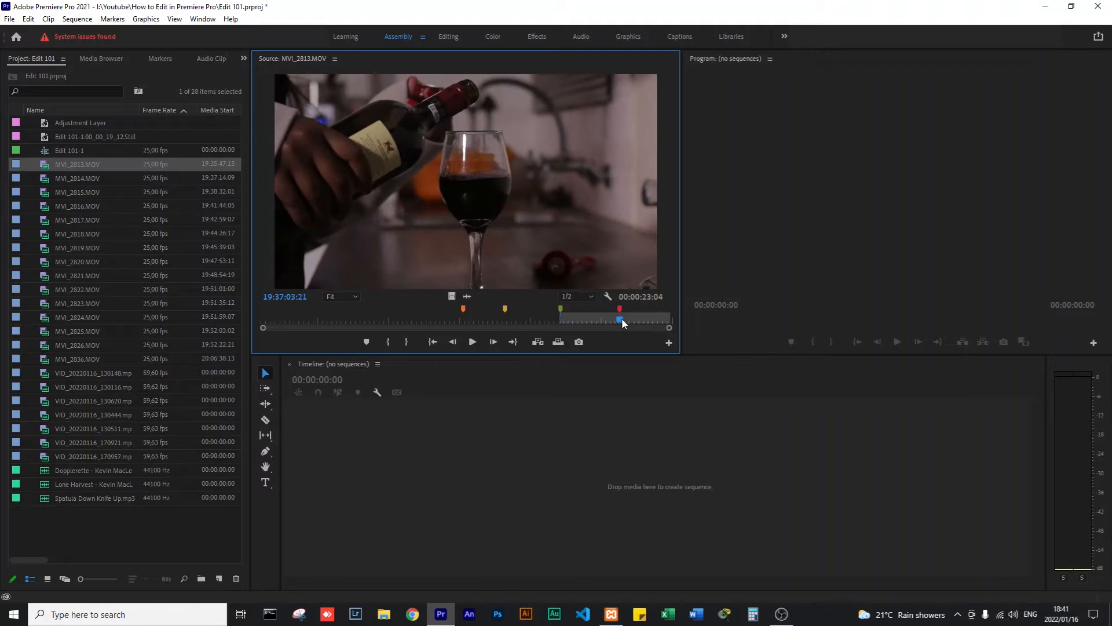
click(406, 341)
click(453, 496)
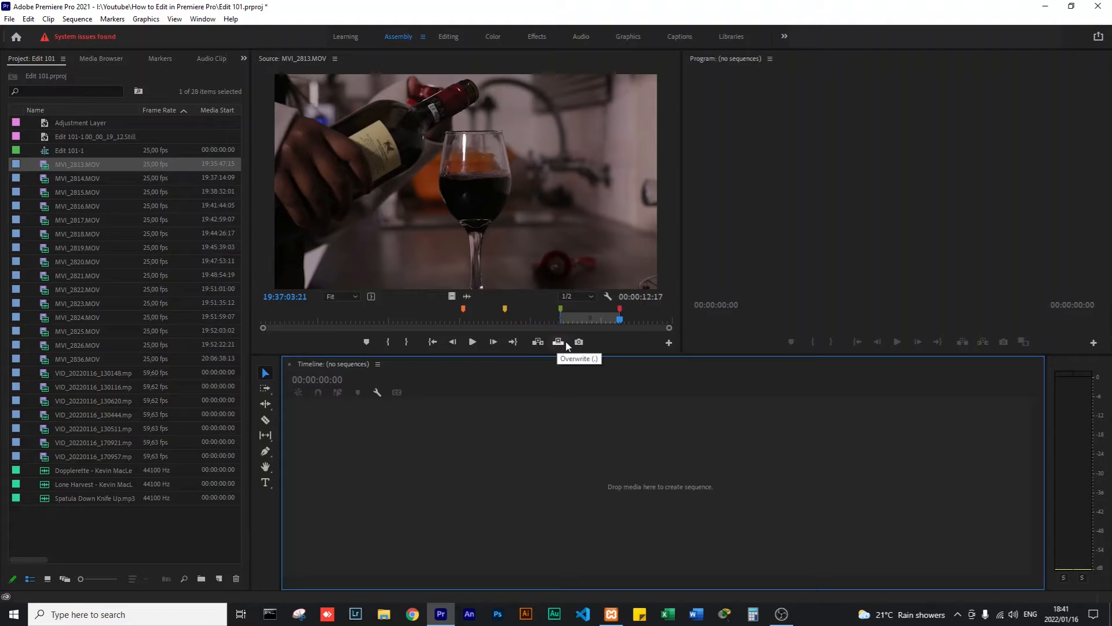
click(538, 342)
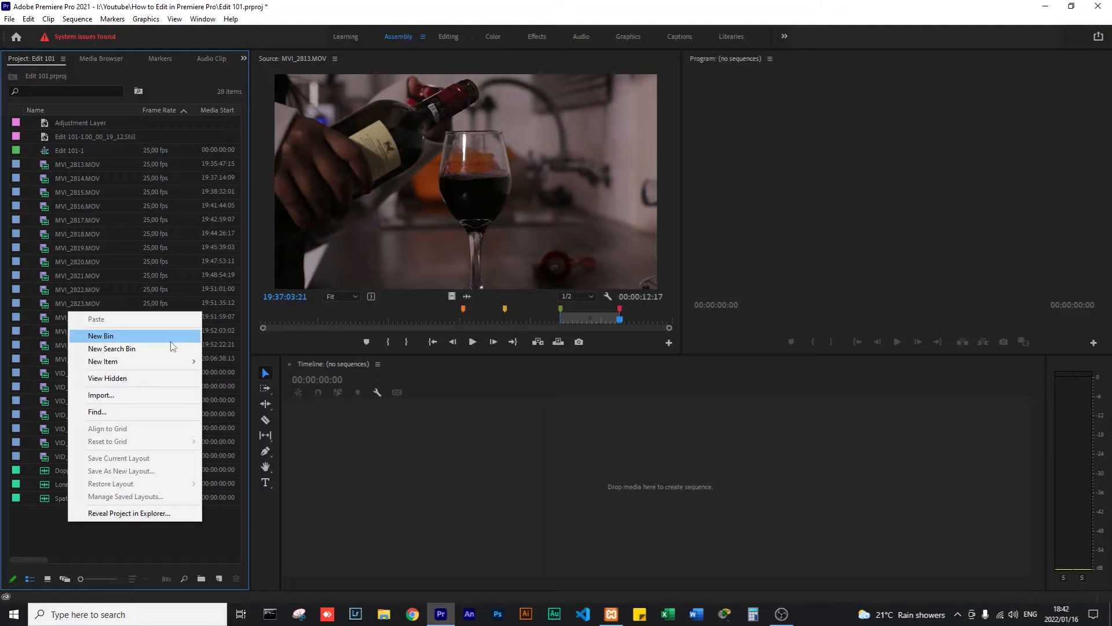
Create a new sequence named "Edit101 - First" with the ARRI 1080p 23.976 preset.
mouse_move(139, 361)
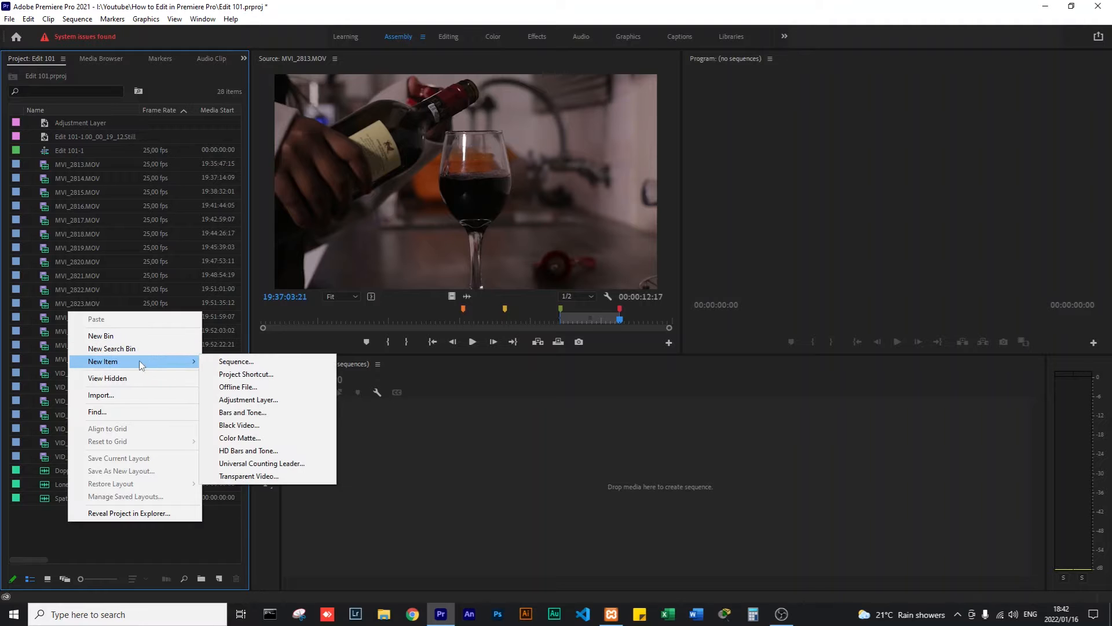
click(227, 362)
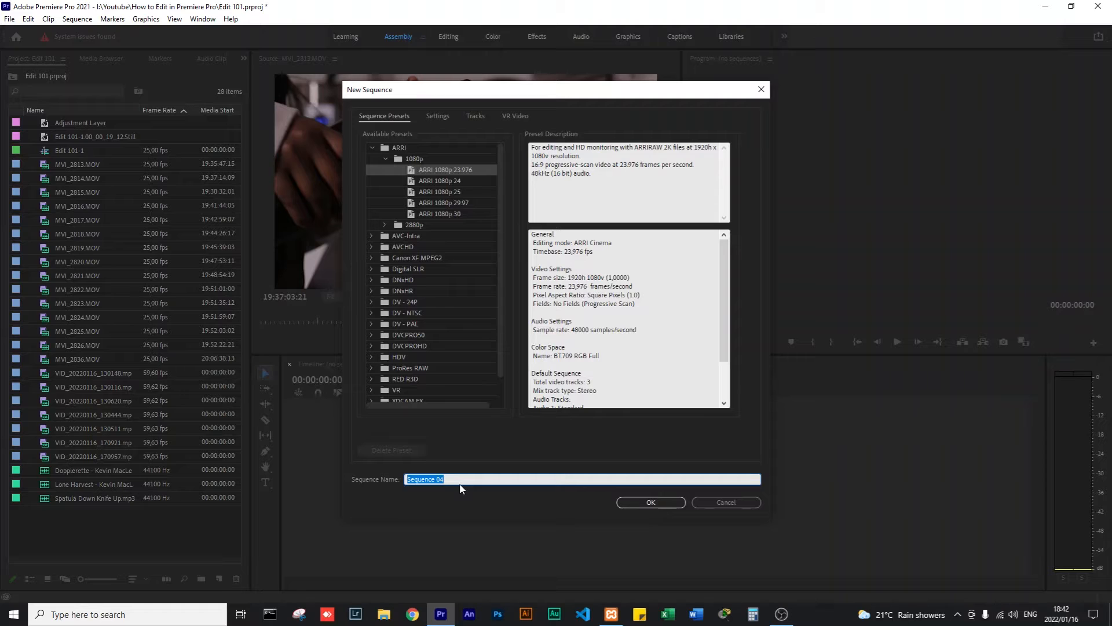
text(Edit10)
click(656, 501)
click(616, 450)
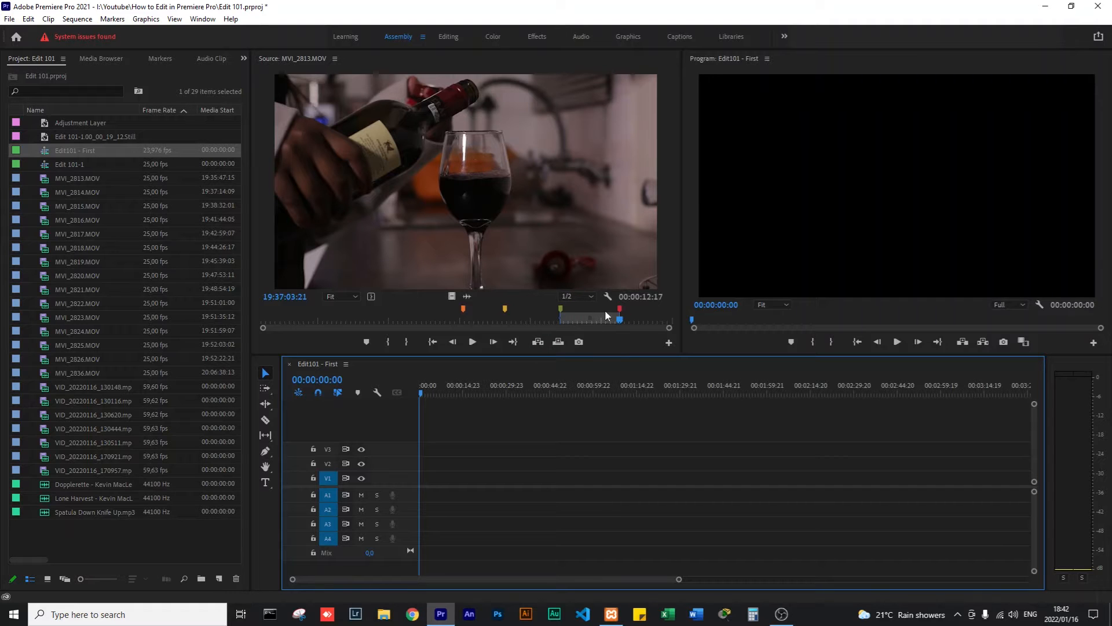
Insert the marked section of MVI_2813.MOV at the start of the new sequence and play it back.
click(538, 341)
click(477, 404)
drag(455, 394, 432, 395)
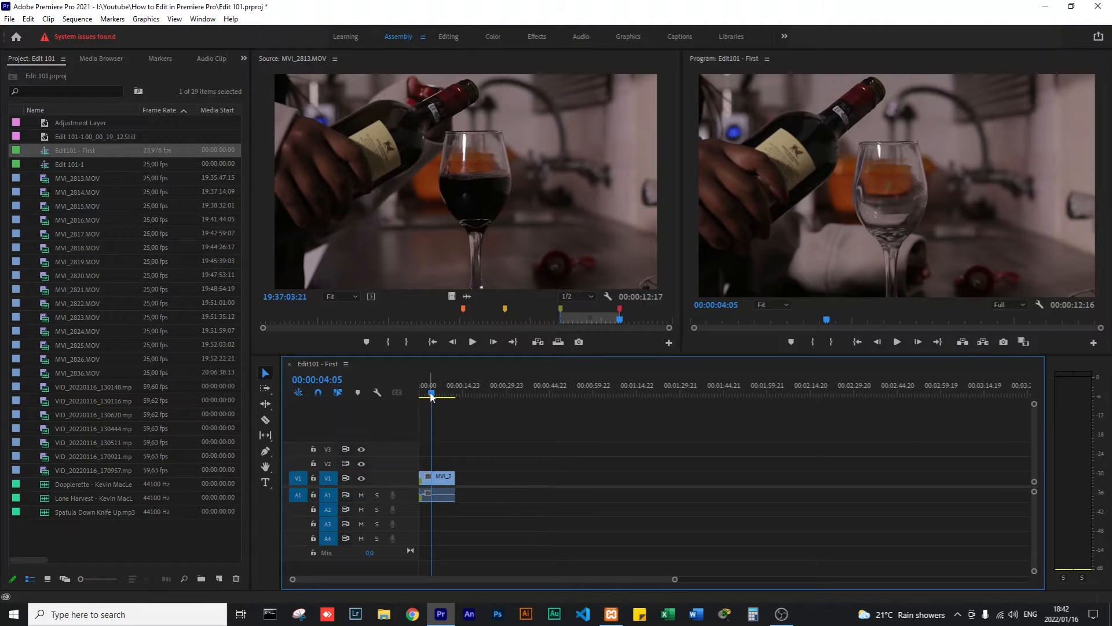
drag(430, 395, 382, 402)
key(space)
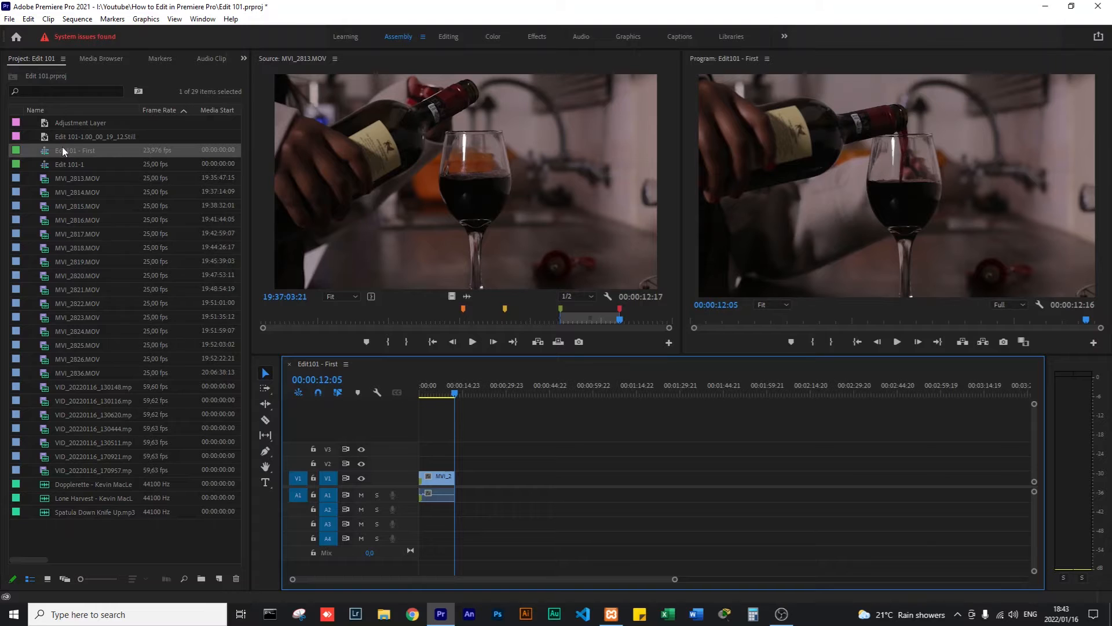
Open MVI_2814.MOV in the source monitor and scrub to just before its green marker, at 19:38:19:16.
click(46, 180)
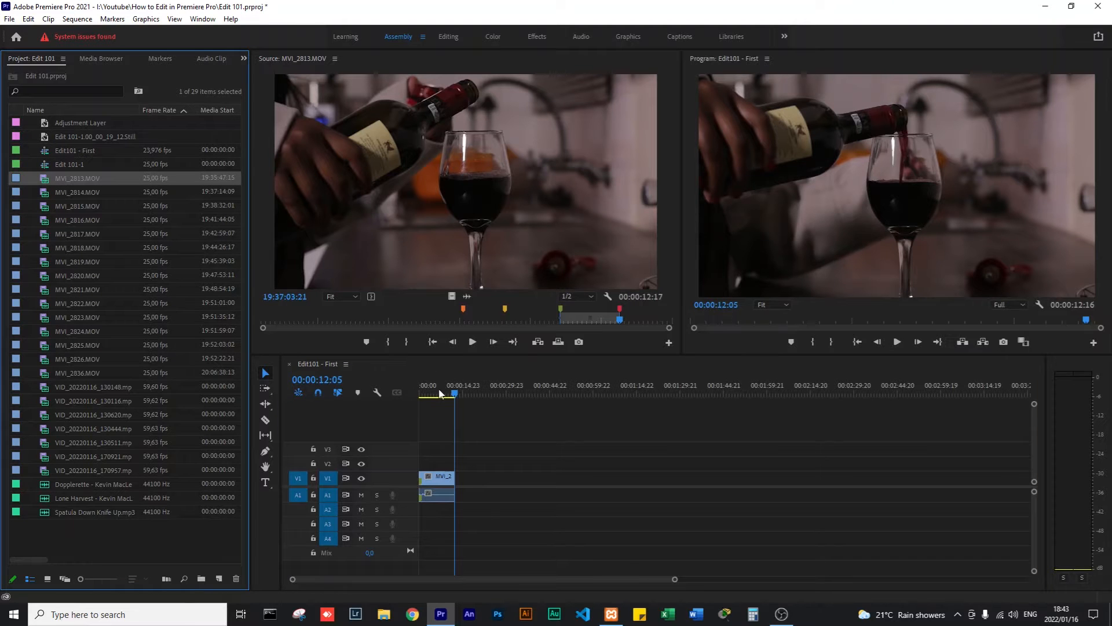
mouse_move(453, 396)
mouse_down()
mouse_move(468, 391)
mouse_move(445, 390)
mouse_up()
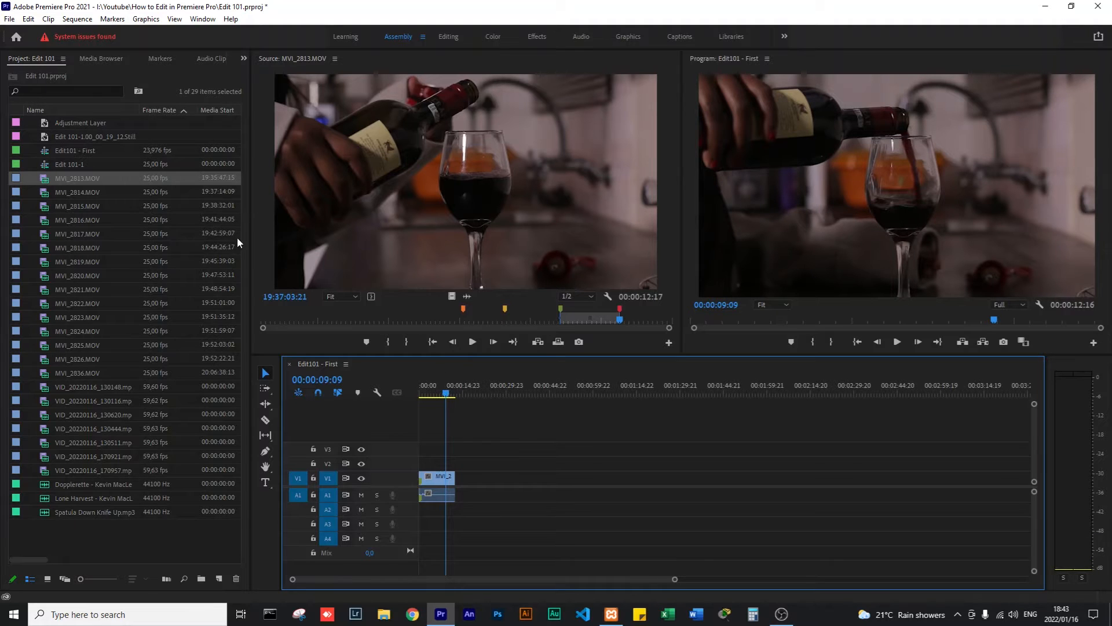
double_click(45, 192)
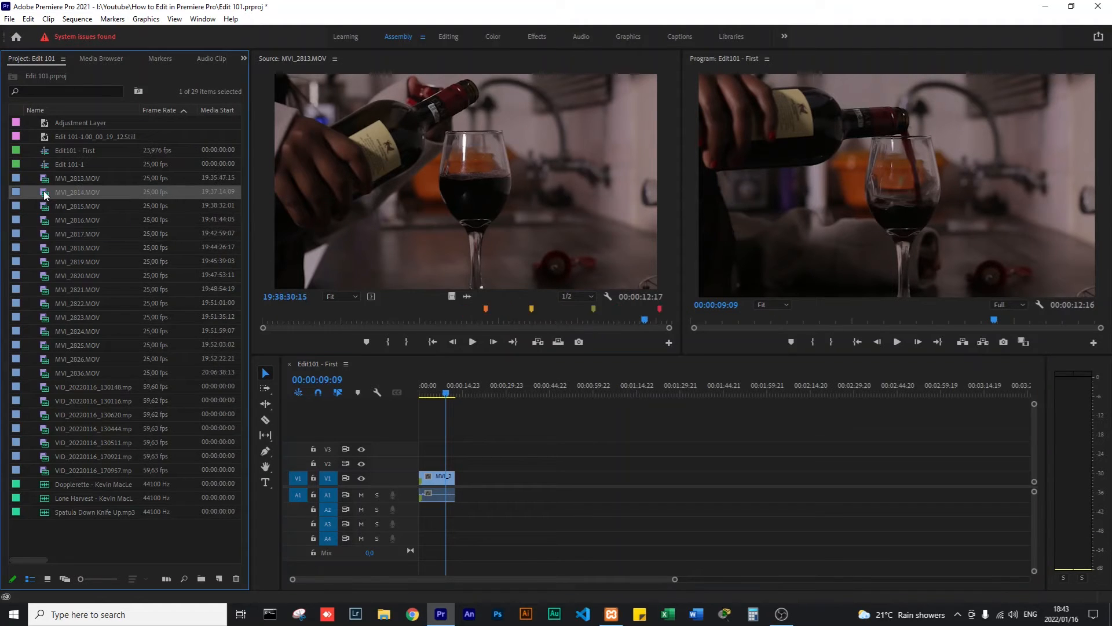
click(610, 321)
drag(609, 321, 614, 318)
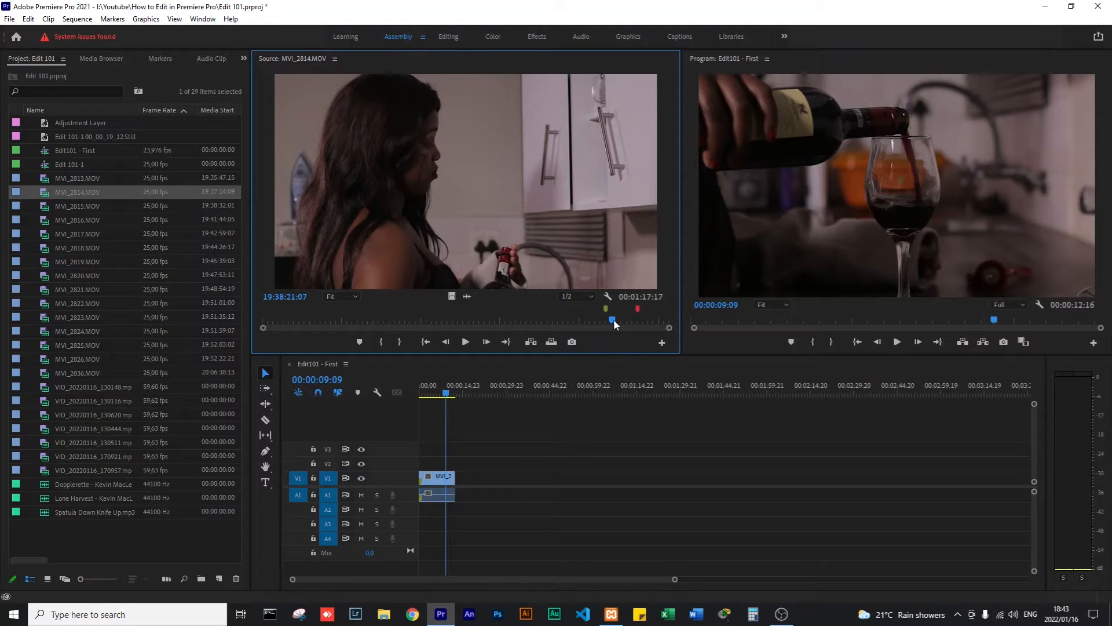
drag(612, 318, 605, 318)
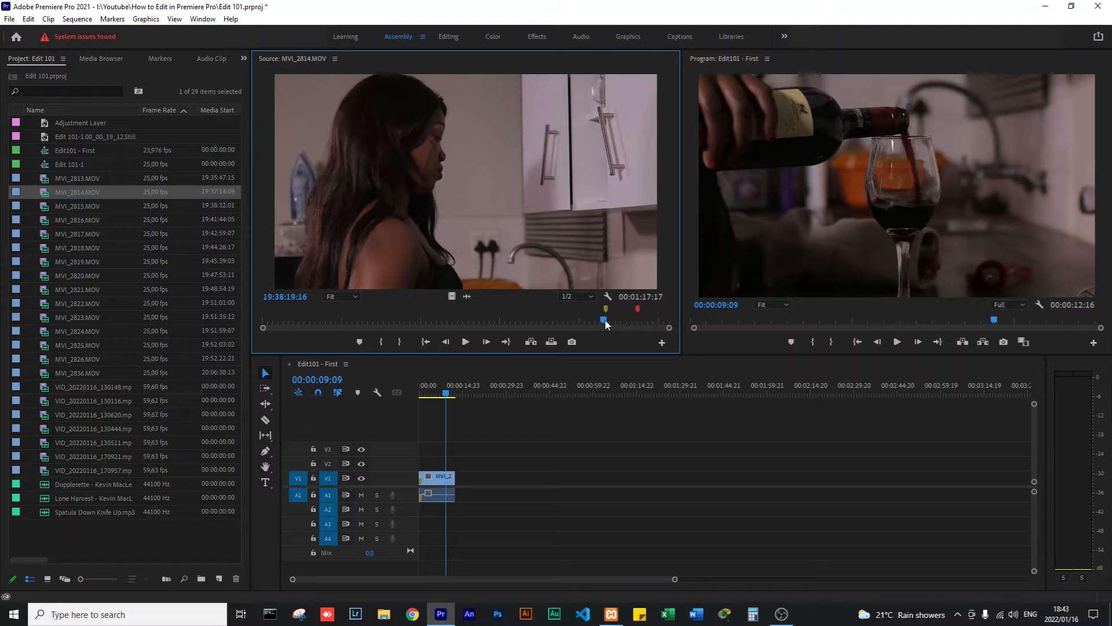
Change the colour of the Stop marker at 19:38:26:02 in MVI_2814.MOV to yellow.
double_click(636, 310)
click(573, 245)
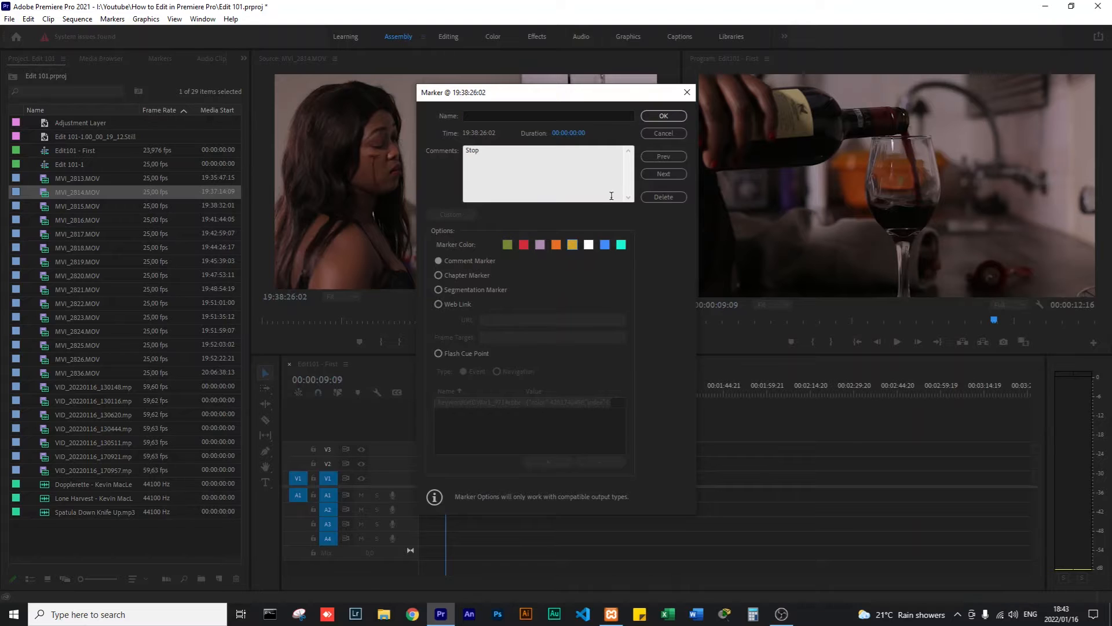
click(663, 116)
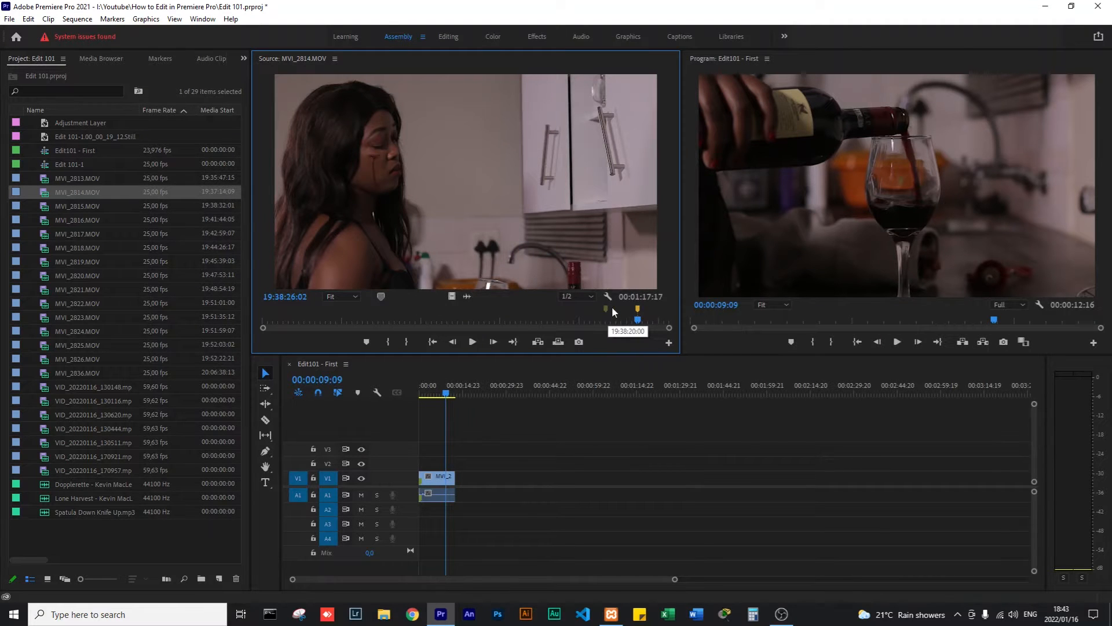
Set the colour of the Stop marker at 19:38:26:02 in MVI_2814.MOV back to red.
double_click(637, 308)
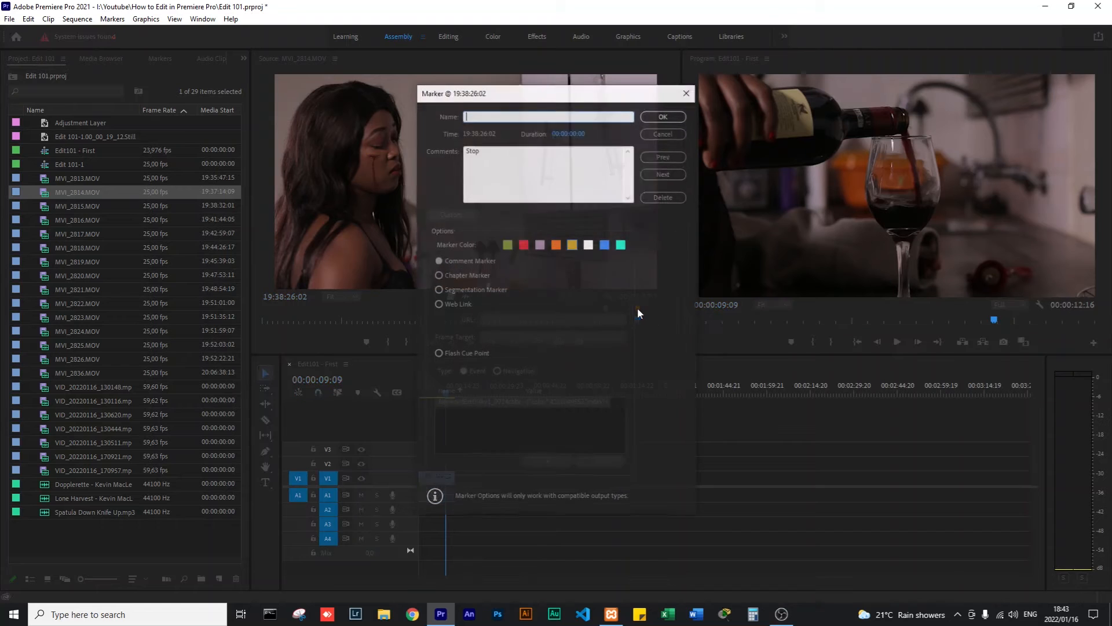
click(523, 245)
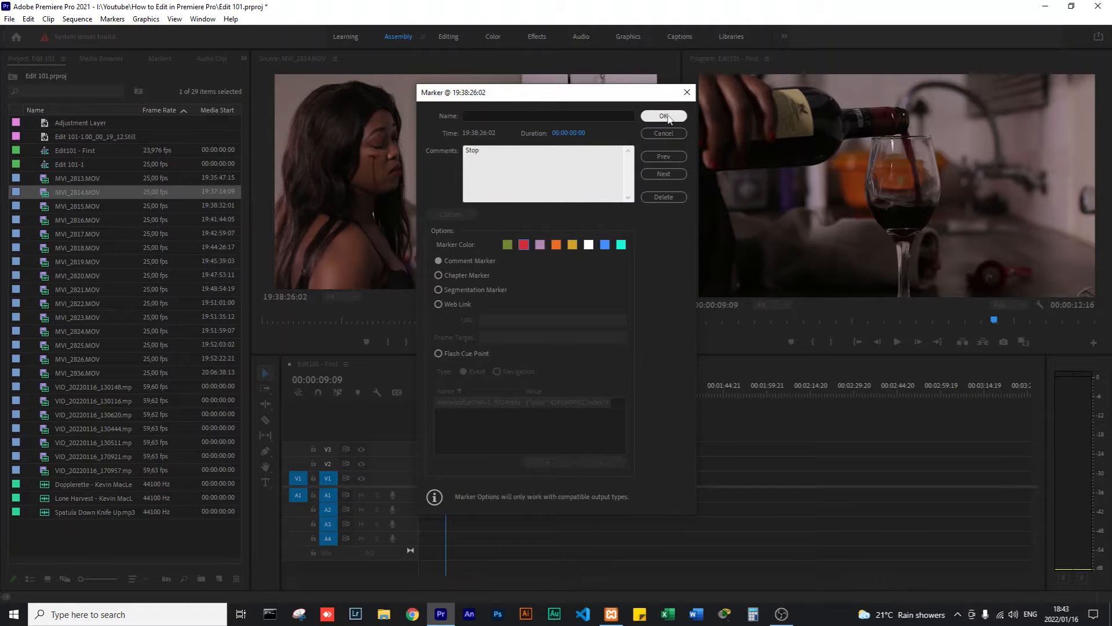
click(666, 115)
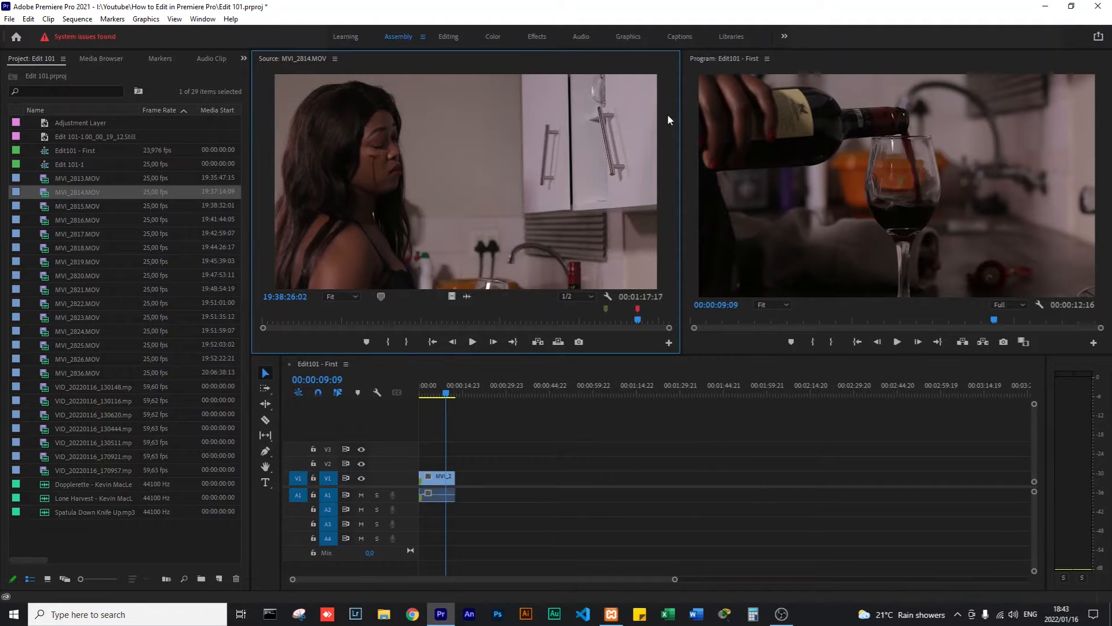
Set an In point at 19:38:19:13 and an Out point at 19:38:25:20 in MVI_2814.MOV.
click(450, 395)
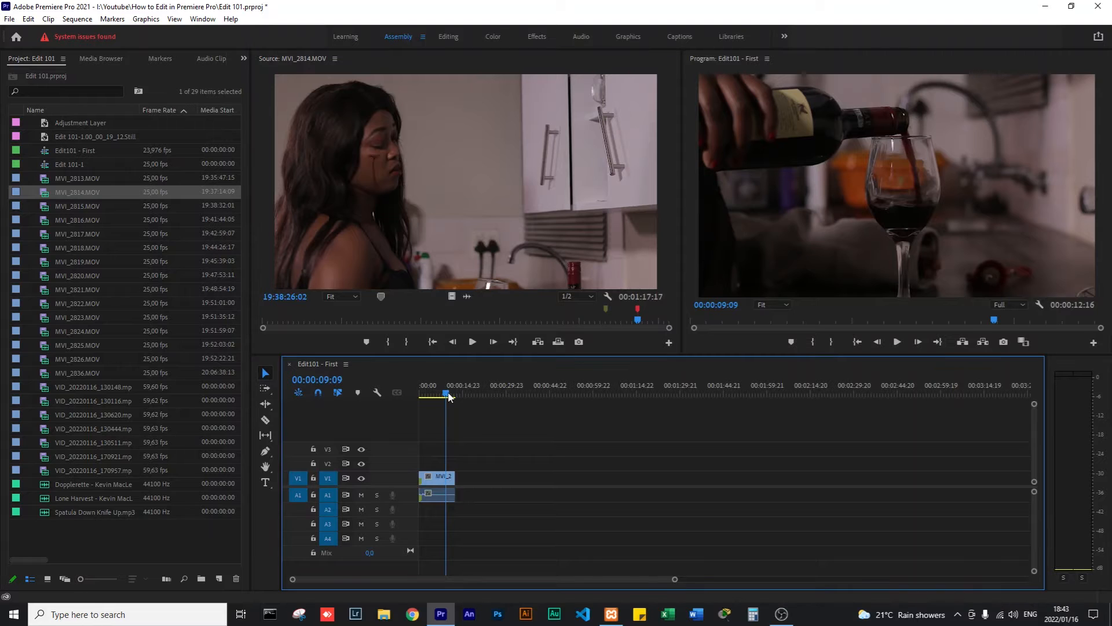
click(603, 320)
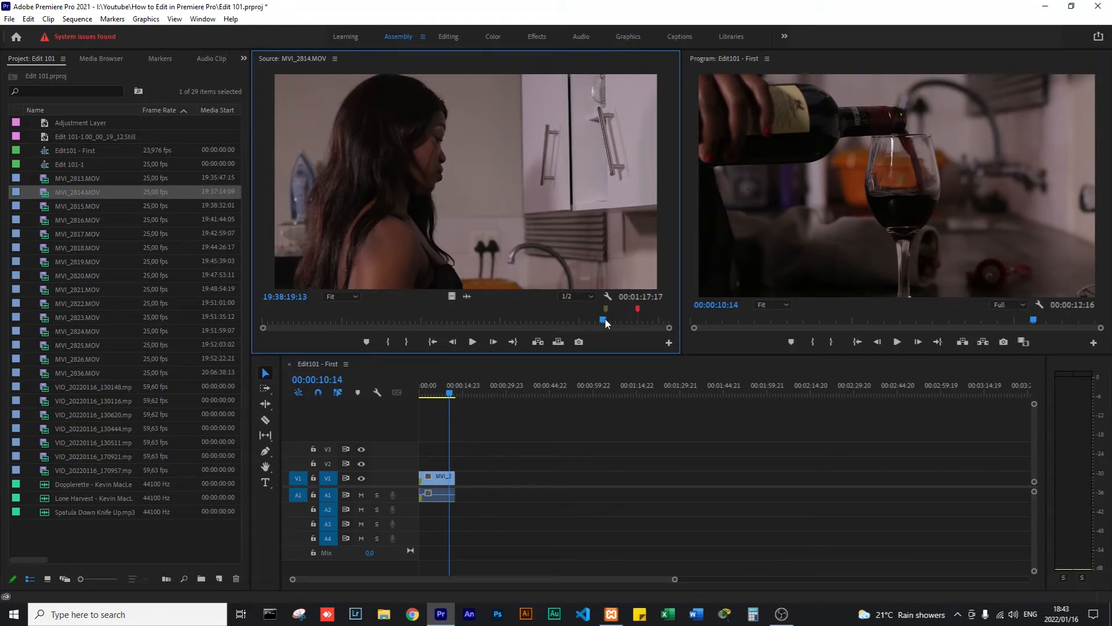
key(i)
click(637, 318)
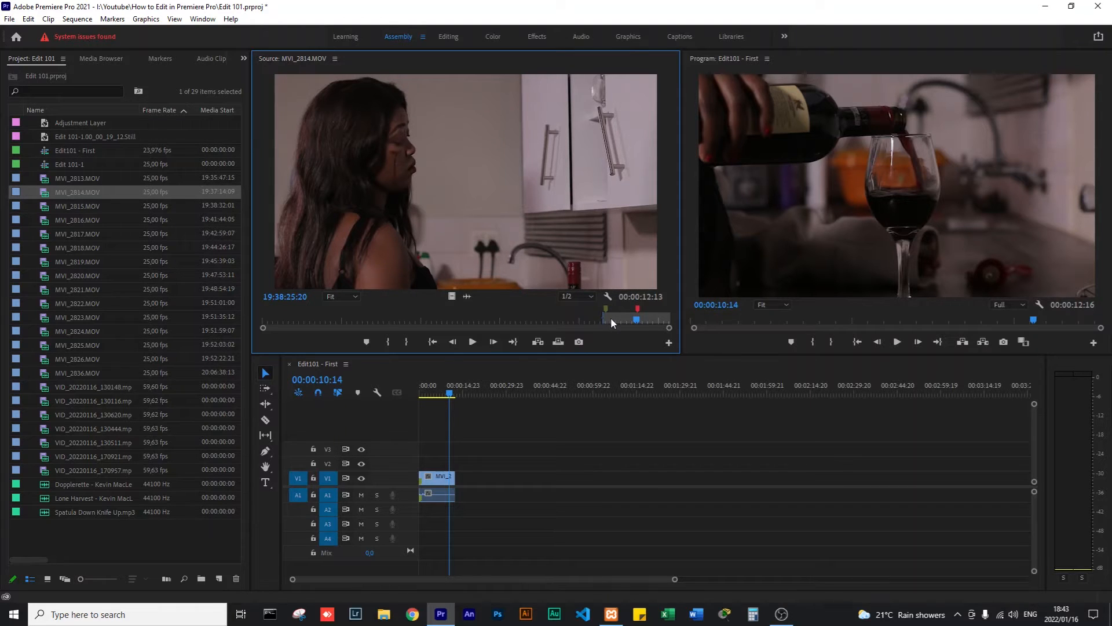
key(o)
drag(635, 320, 639, 322)
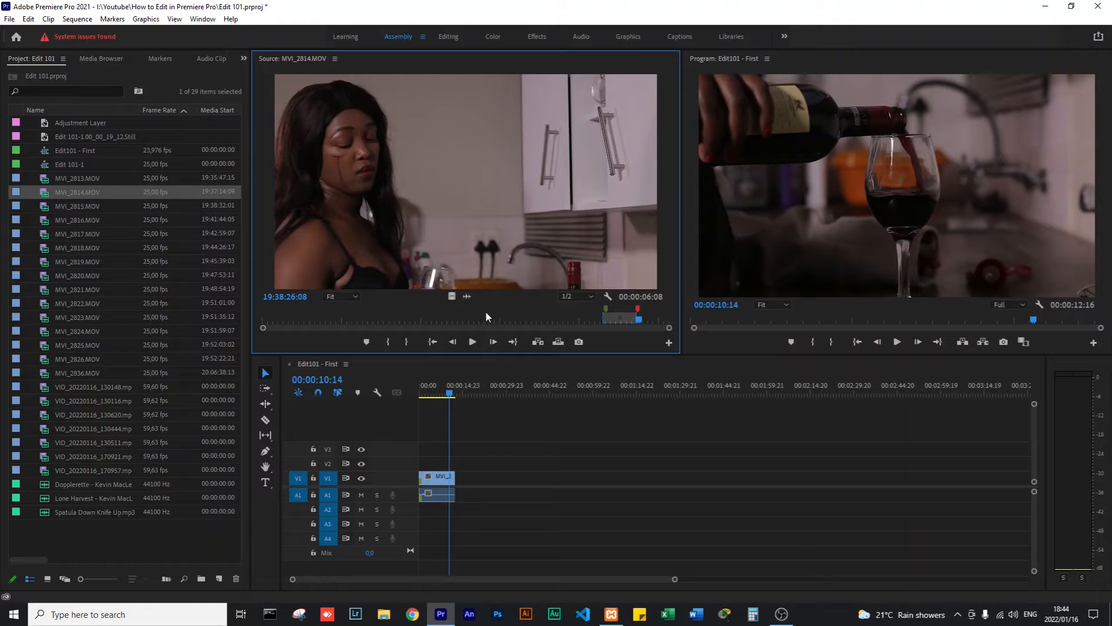
Place the marked section of MVI_2814.MOV on tracks V1 and A1 and snap it against the end of the MVI_2813.MOV clip.
mouse_move(450, 394)
mouse_down()
mouse_move(551, 398)
mouse_move(461, 397)
mouse_up()
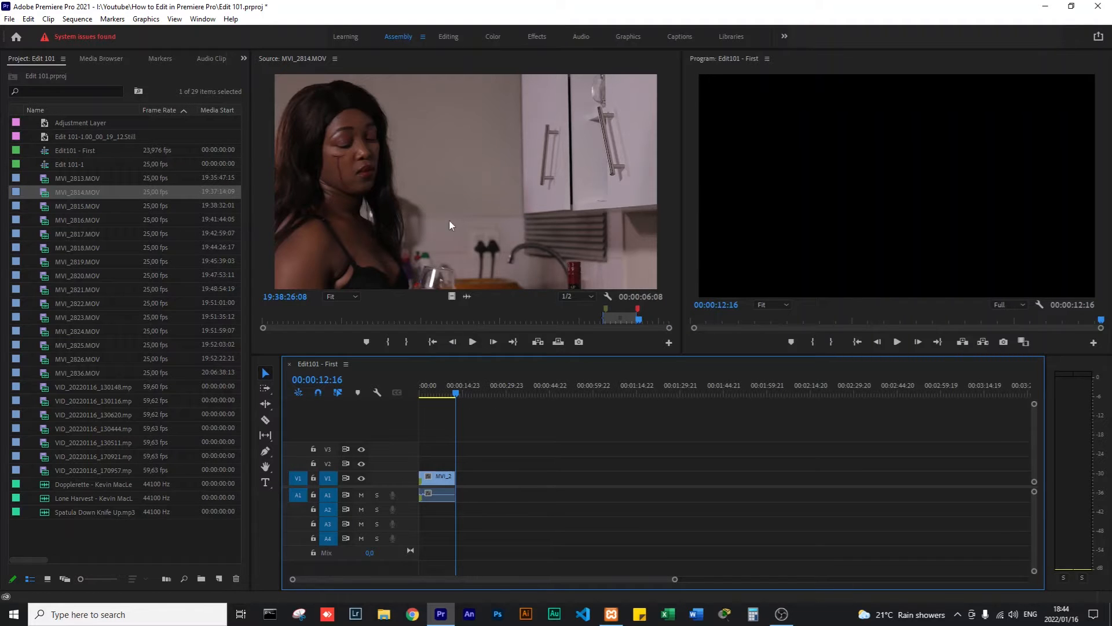
click(464, 167)
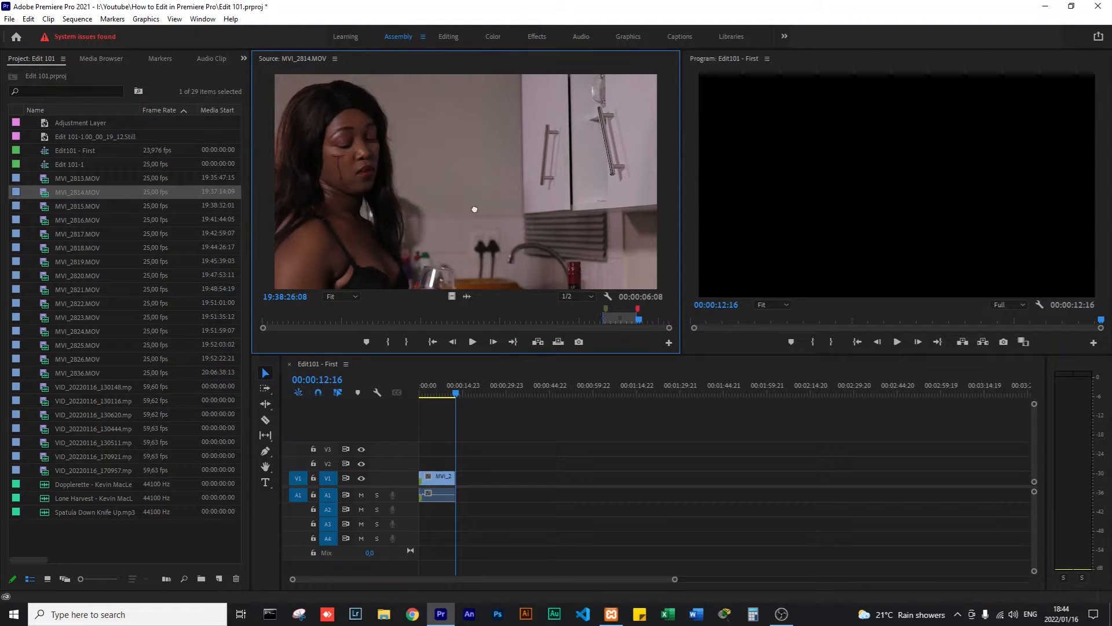
drag(664, 368, 478, 482)
click(789, 394)
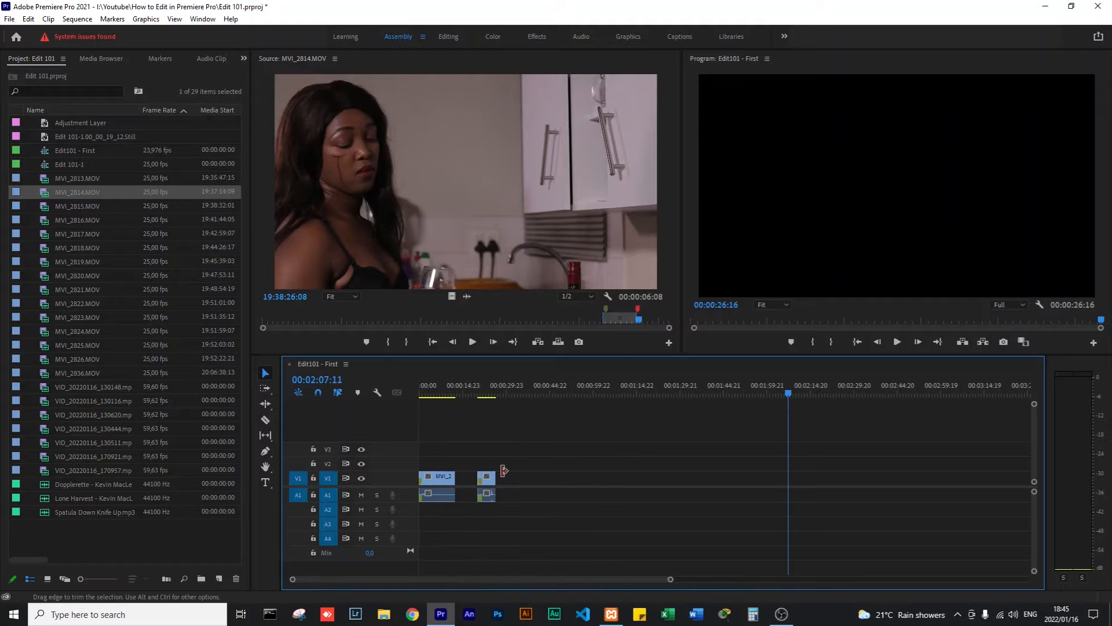
mouse_move(484, 489)
mouse_down()
mouse_move(470, 518)
mouse_move(468, 499)
mouse_up()
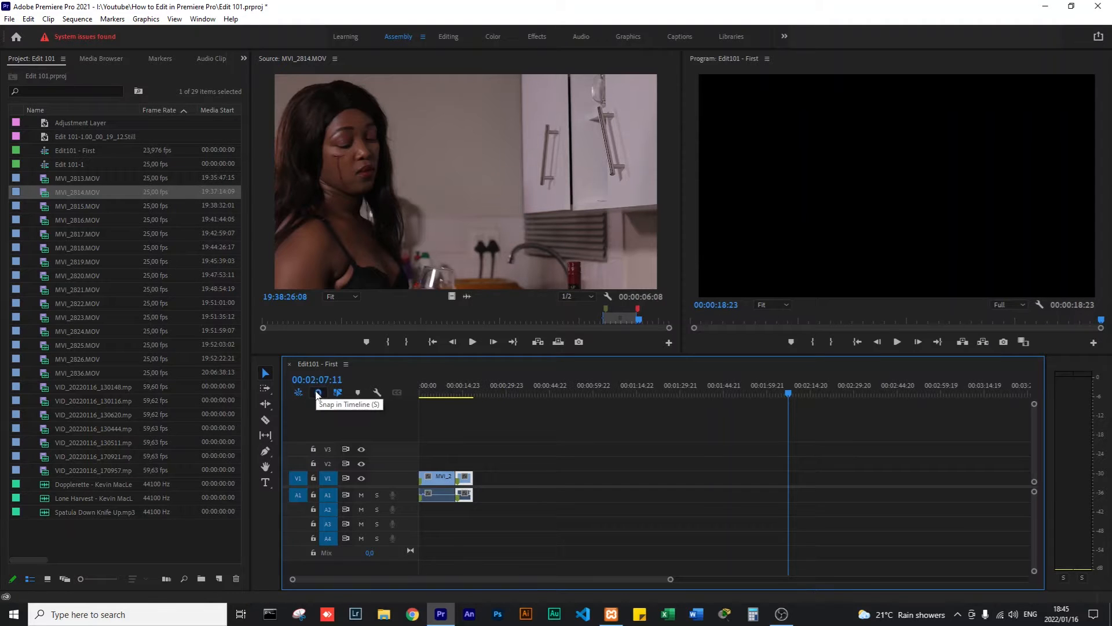
Turn off timeline snapping and try positioning the MVI_2814.MOV clip freehand against the end of the MVI_2813.MOV clip.
click(319, 396)
drag(471, 498, 470, 491)
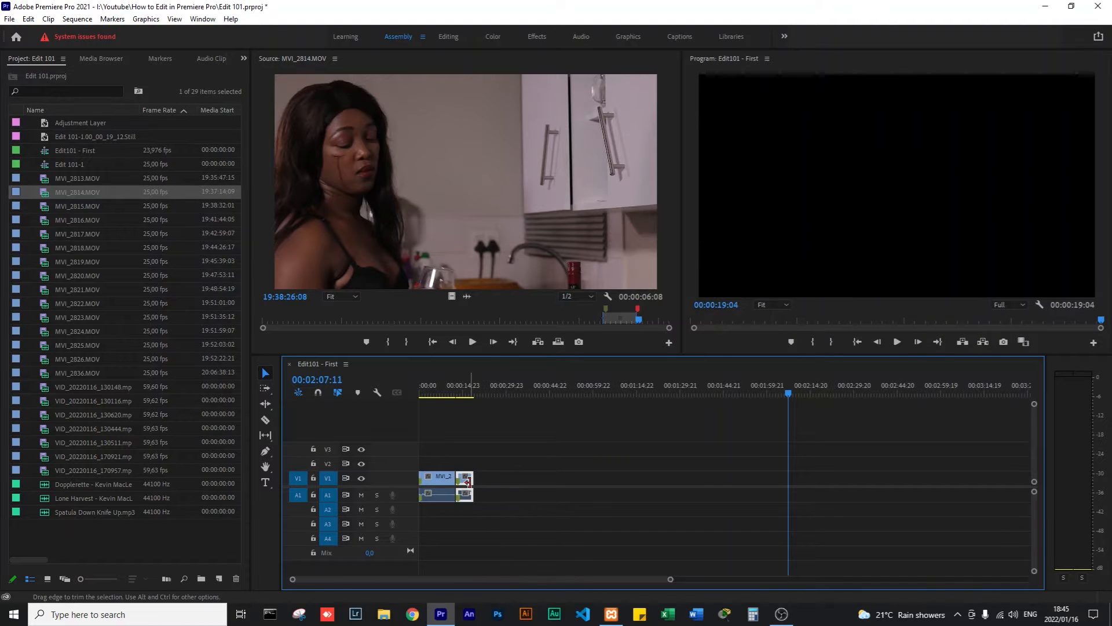
click(461, 397)
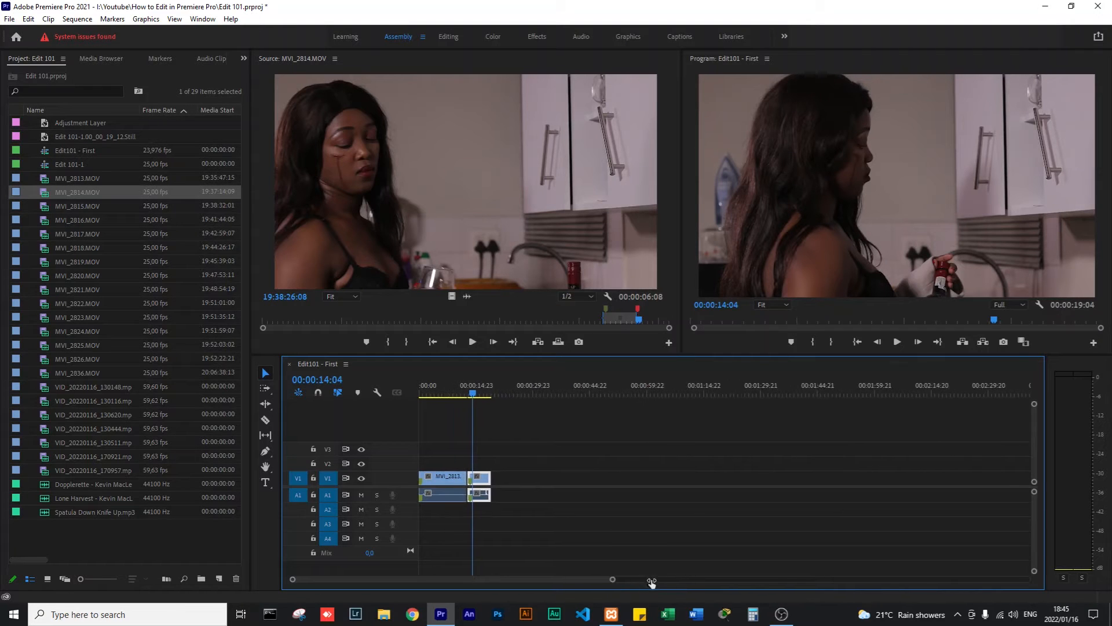
drag(542, 578, 495, 582)
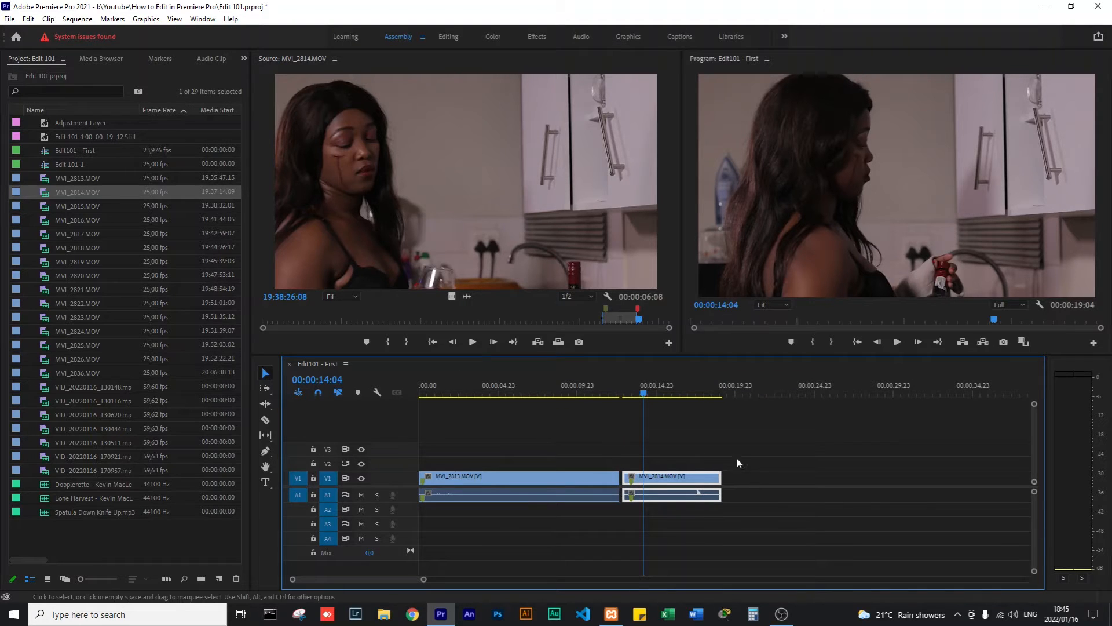
drag(690, 481, 782, 488)
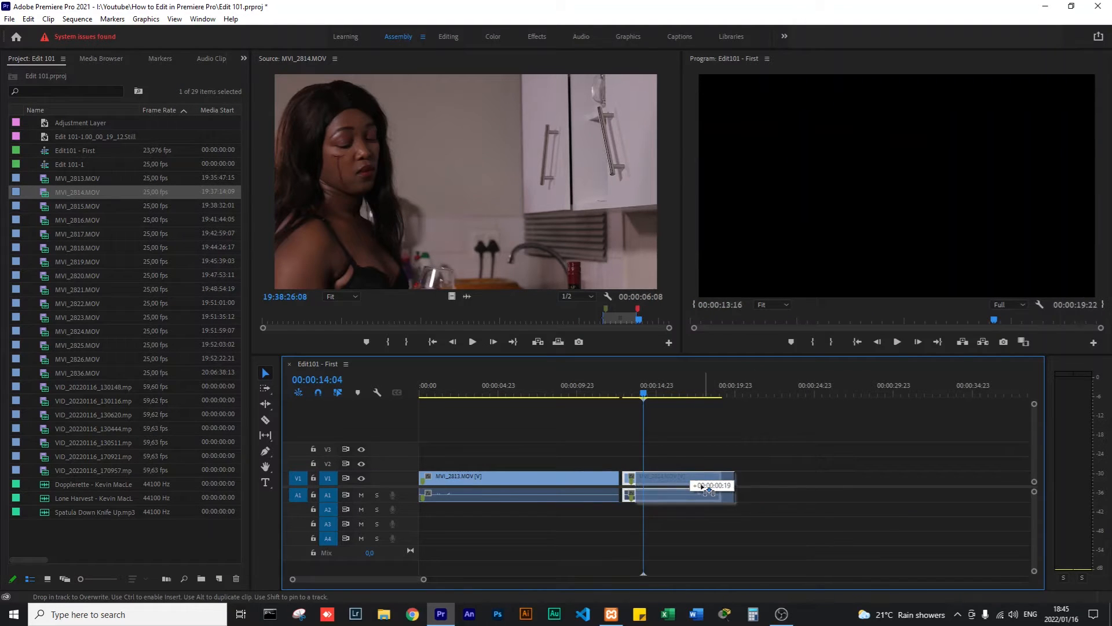
drag(690, 486, 688, 487)
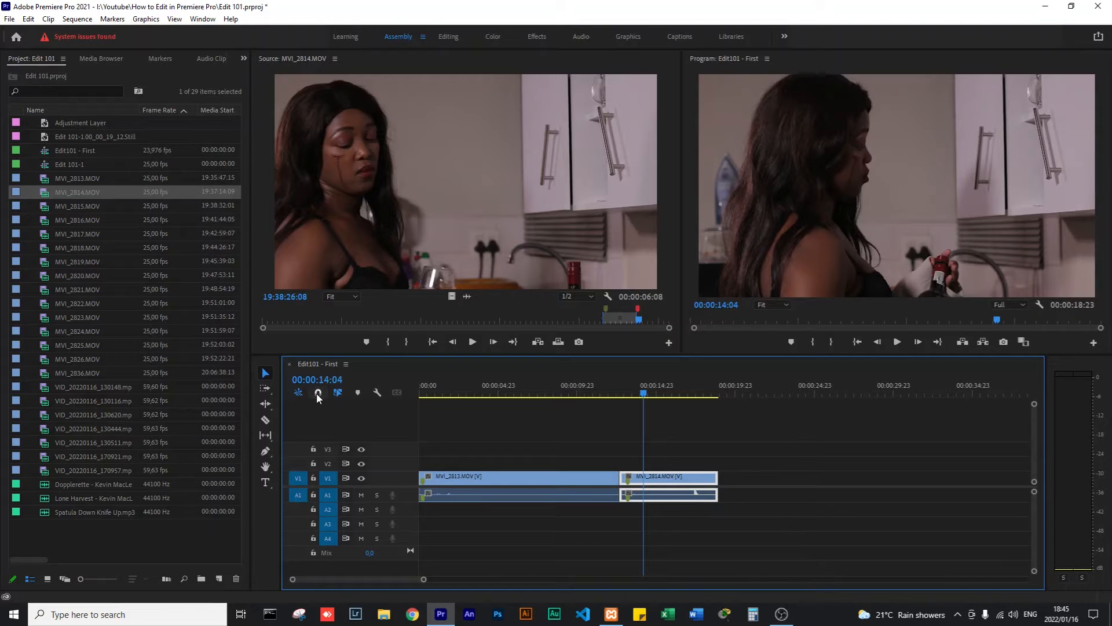
Play back the sequence across the cut between the MVI_2813.MOV and MVI_2814.MOV clips.
click(605, 395)
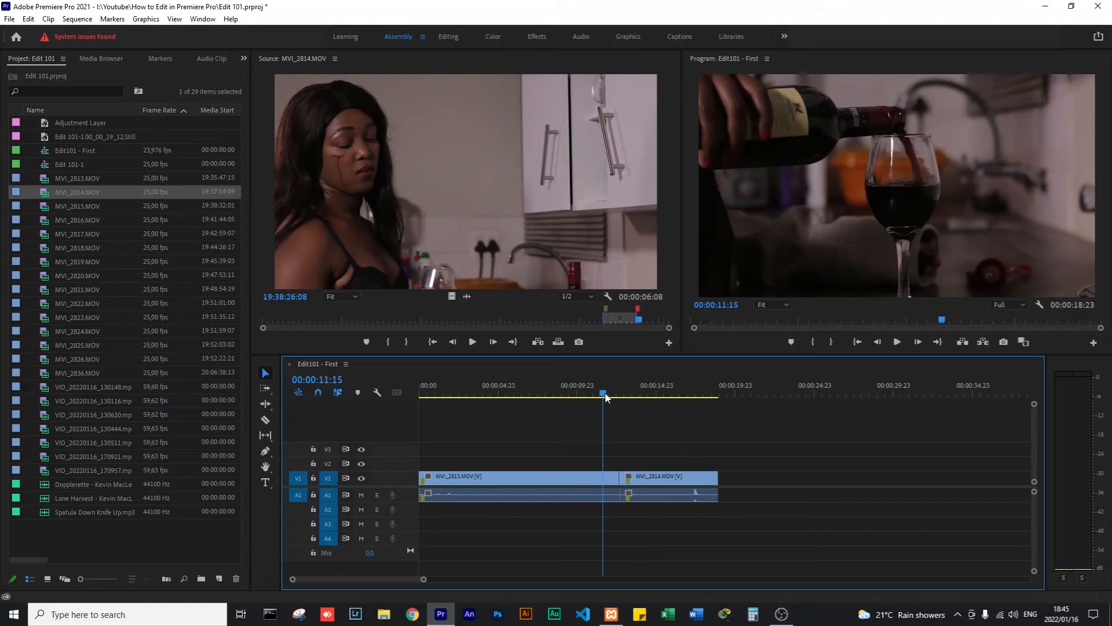
drag(603, 397, 544, 398)
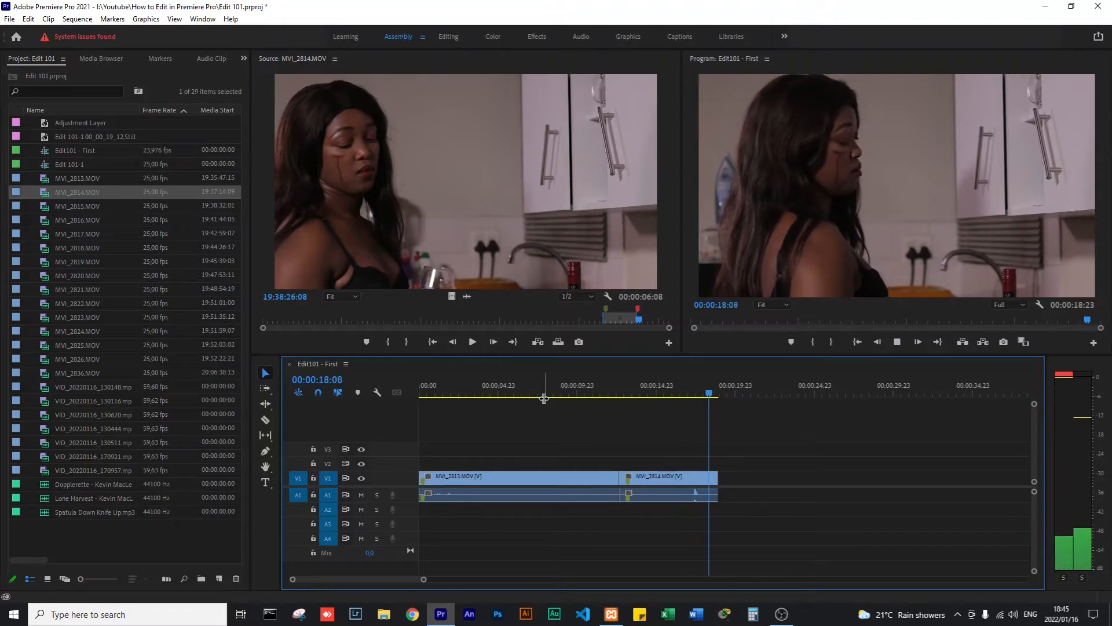
key(Home)
click(613, 394)
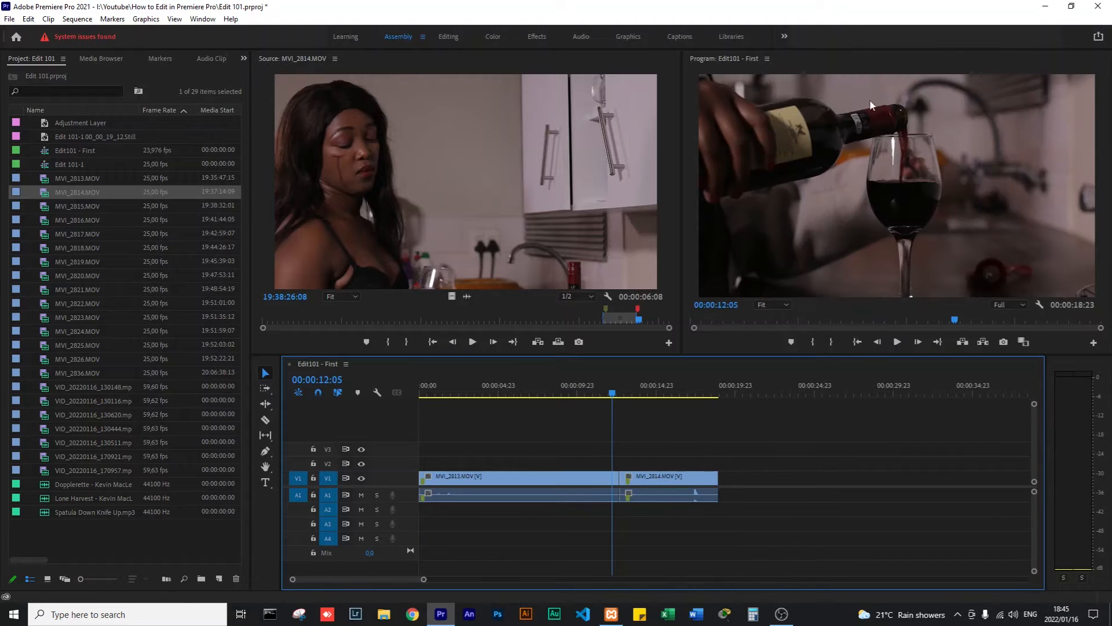
click(839, 135)
drag(577, 395, 545, 394)
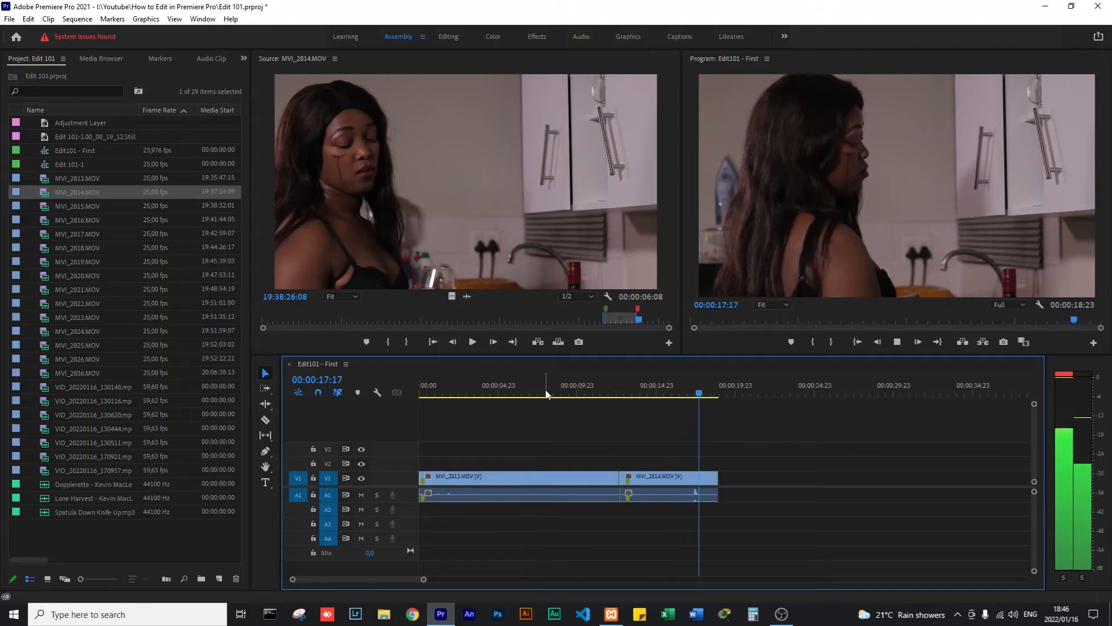
key(space)
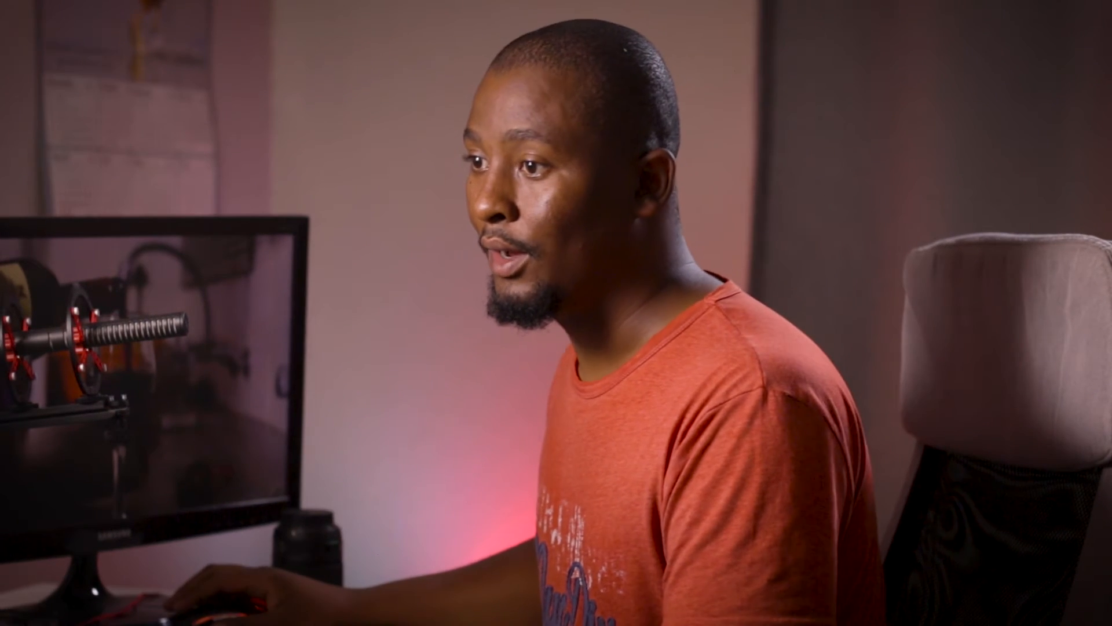
Open MVI_2815.MOV and overwrite its section between the green and red markers into the sequence at 00:00:18:23, directly after the MVI_2814.MOV clip.
click(42, 207)
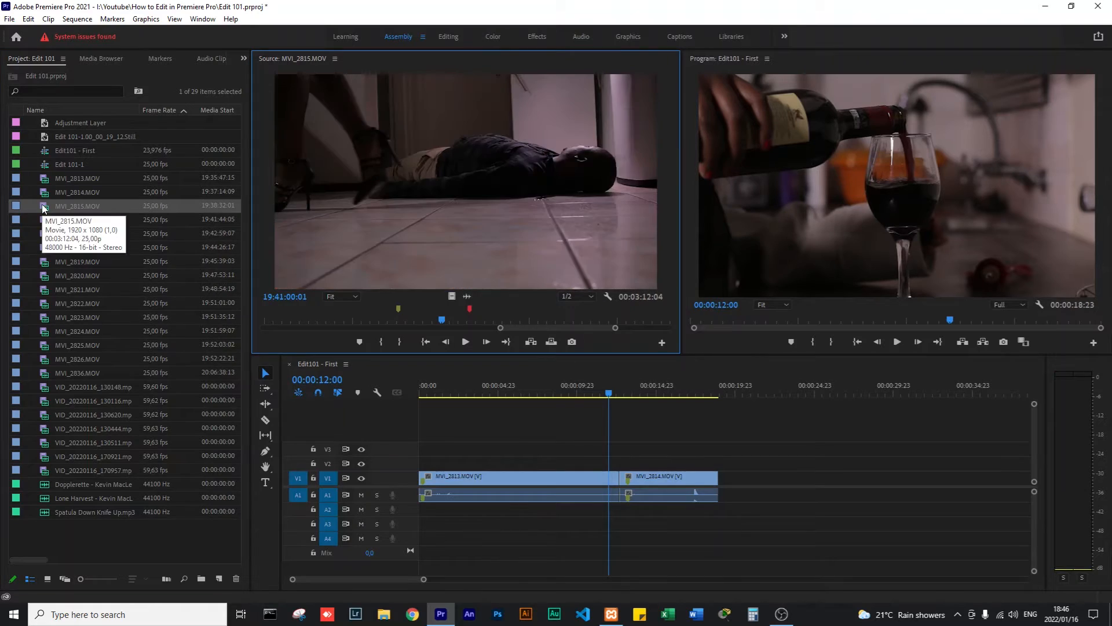
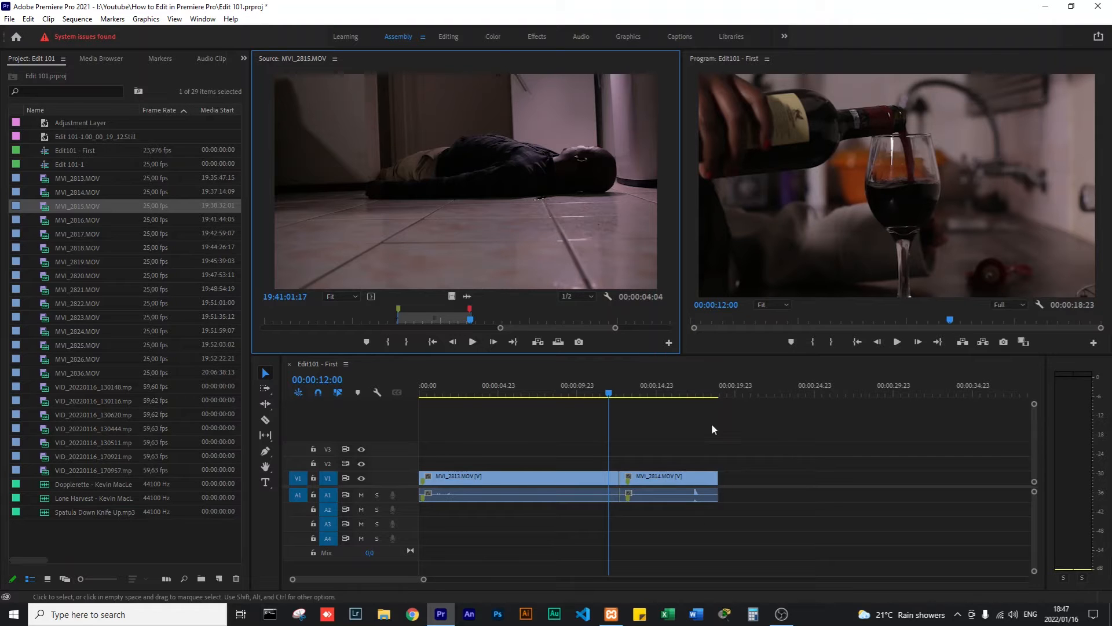
click(705, 392)
drag(708, 392, 717, 392)
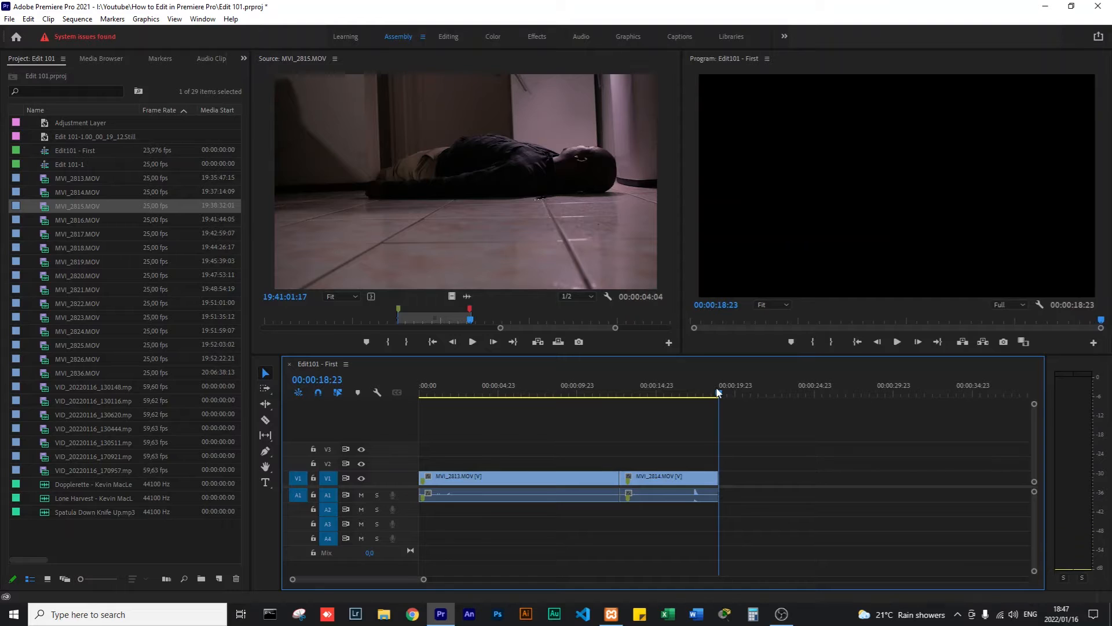
click(557, 342)
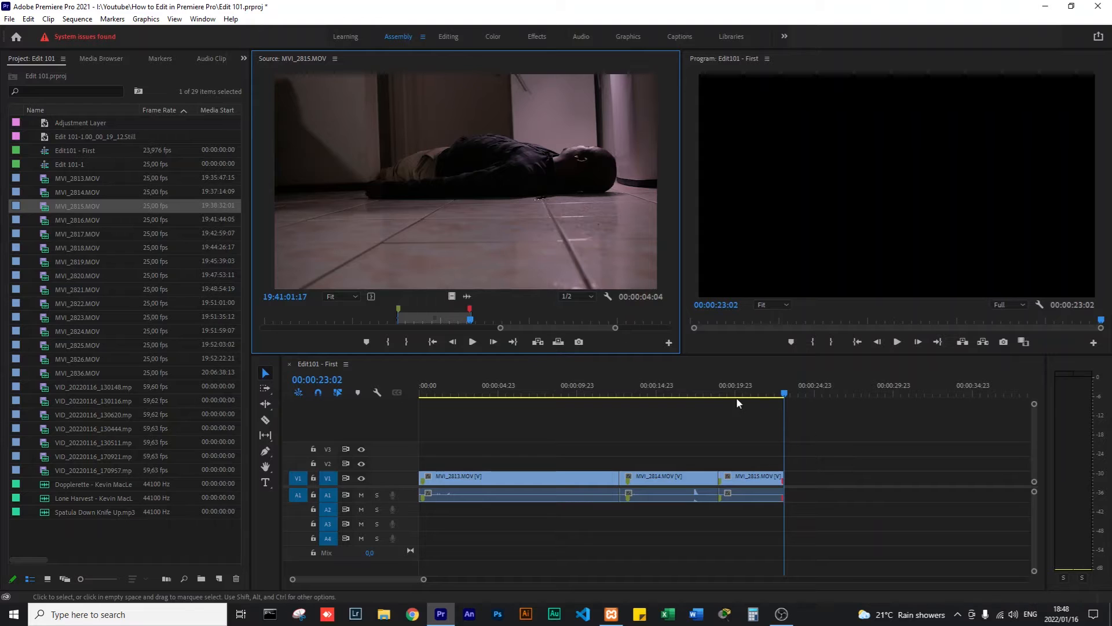
Play back the sequence across the cut between the MVI_2814.MOV and MVI_2815.MOV clips.
click(711, 392)
mouse_move(714, 391)
mouse_down()
mouse_move(608, 393)
mouse_move(694, 398)
mouse_up()
key(space)
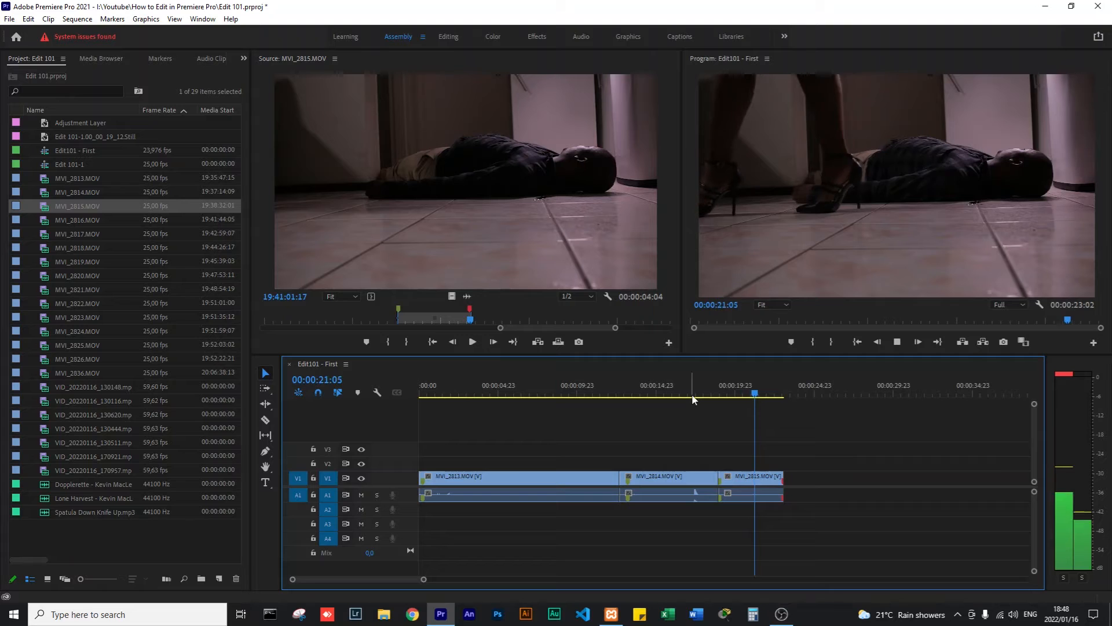
click(673, 397)
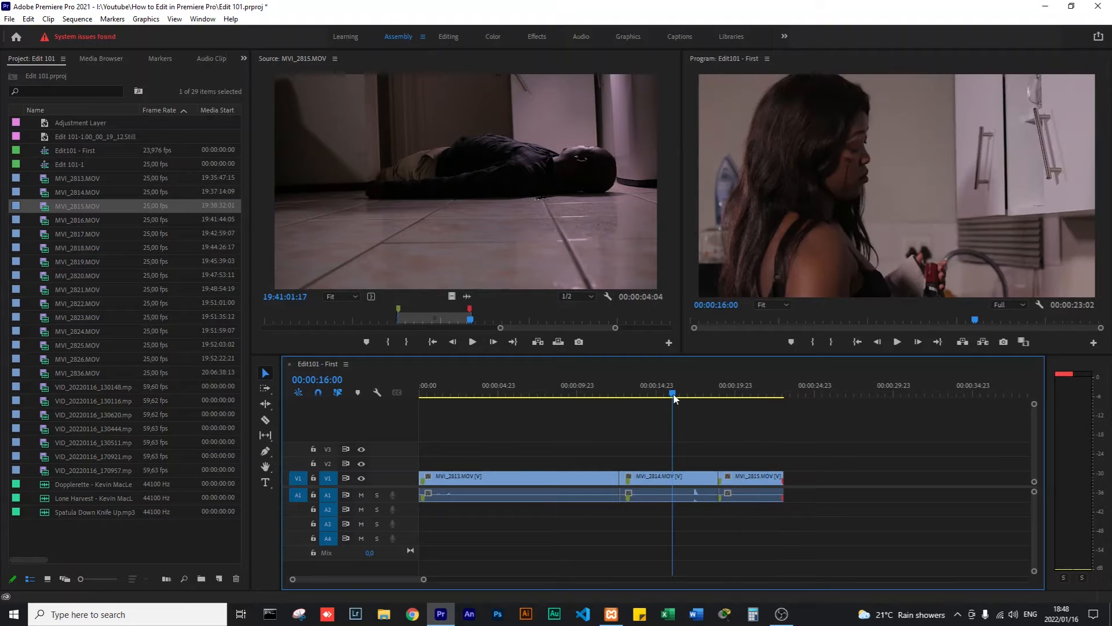
key(space)
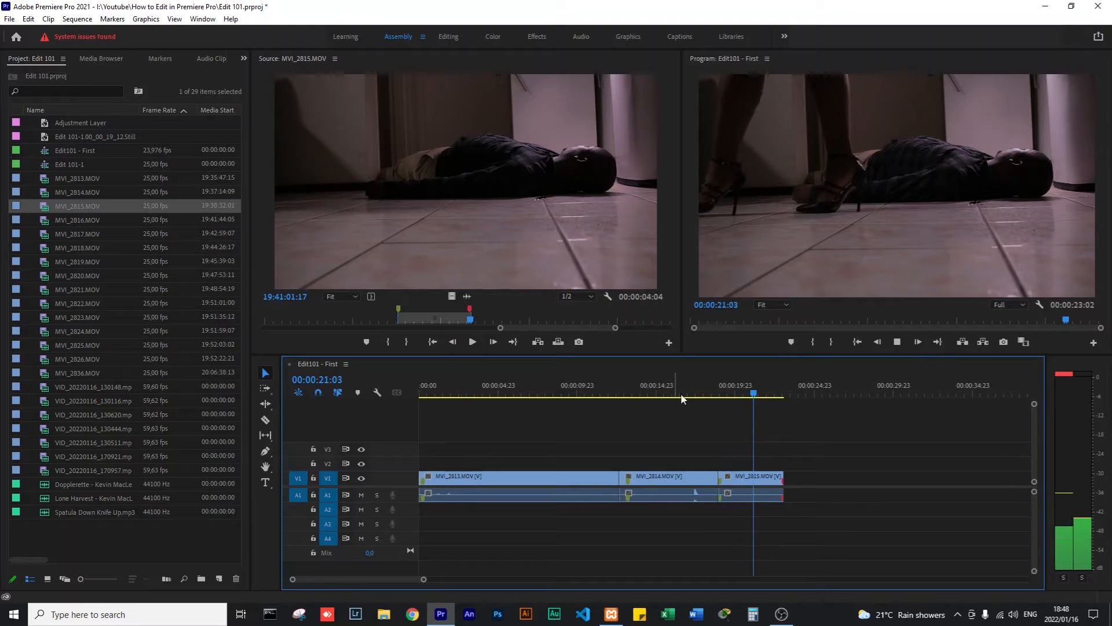
Shift the MVI_2815.MOV clip about 7 frames later in the sequence to leave a gap after the MVI_2814.MOV clip.
key(space)
click(714, 395)
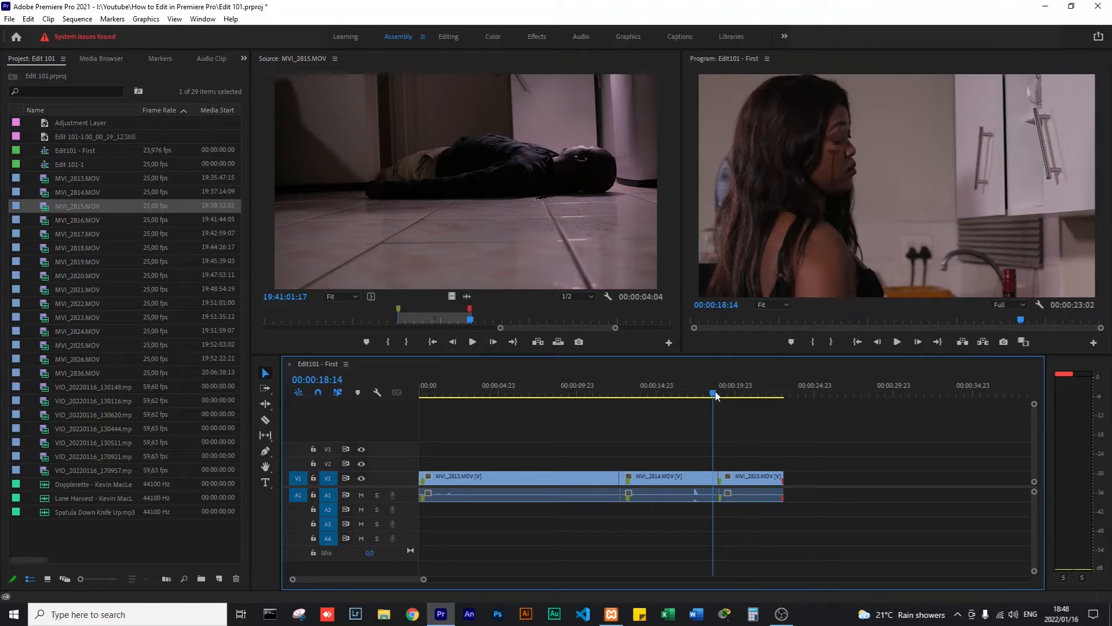
click(748, 485)
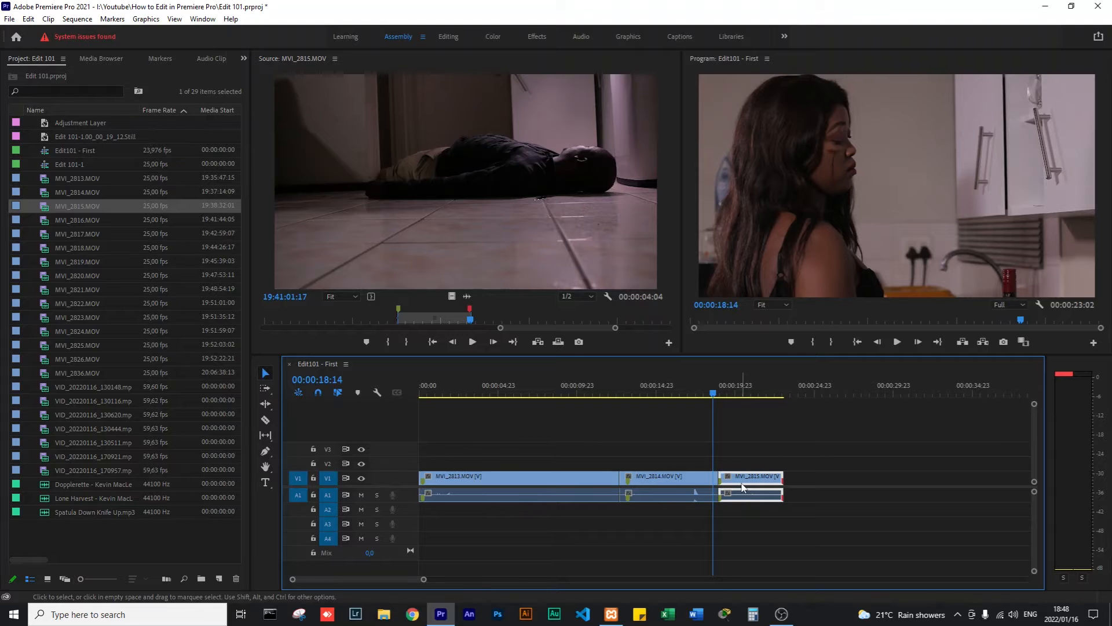
drag(743, 480, 743, 481)
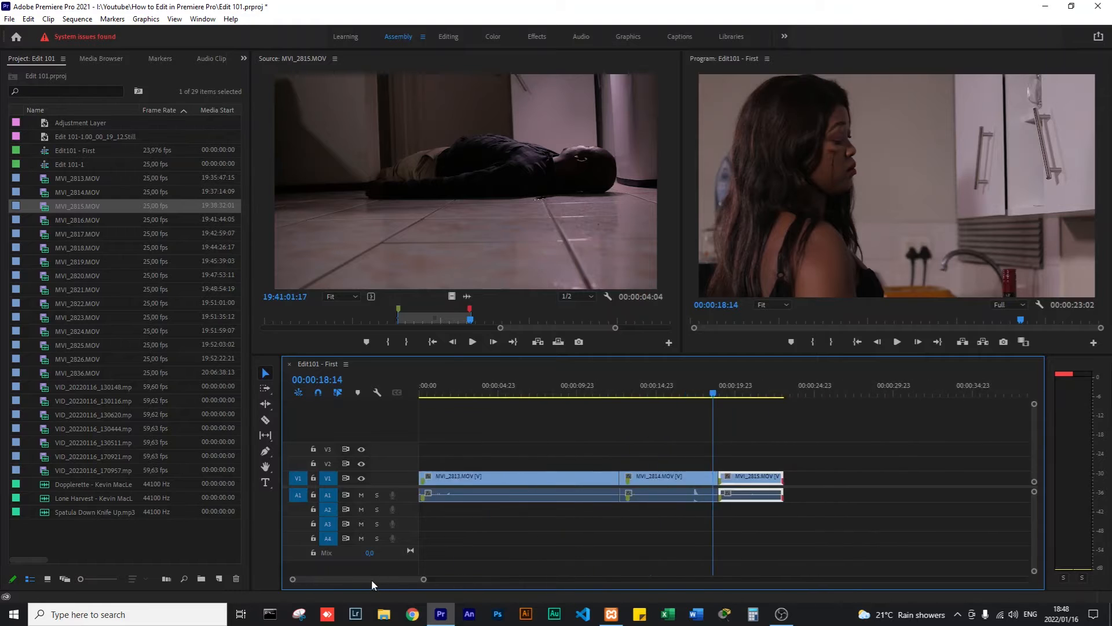
mouse_move(423, 579)
mouse_down()
mouse_move(380, 581)
mouse_move(815, 583)
mouse_move(427, 580)
mouse_up()
click(785, 392)
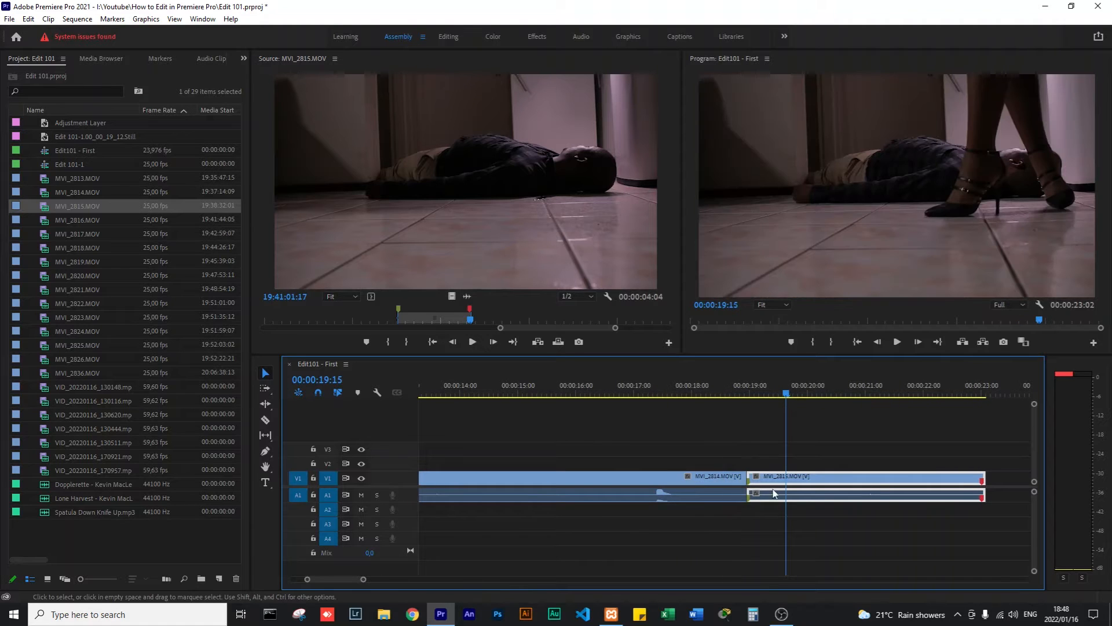
drag(777, 482, 795, 480)
click(766, 429)
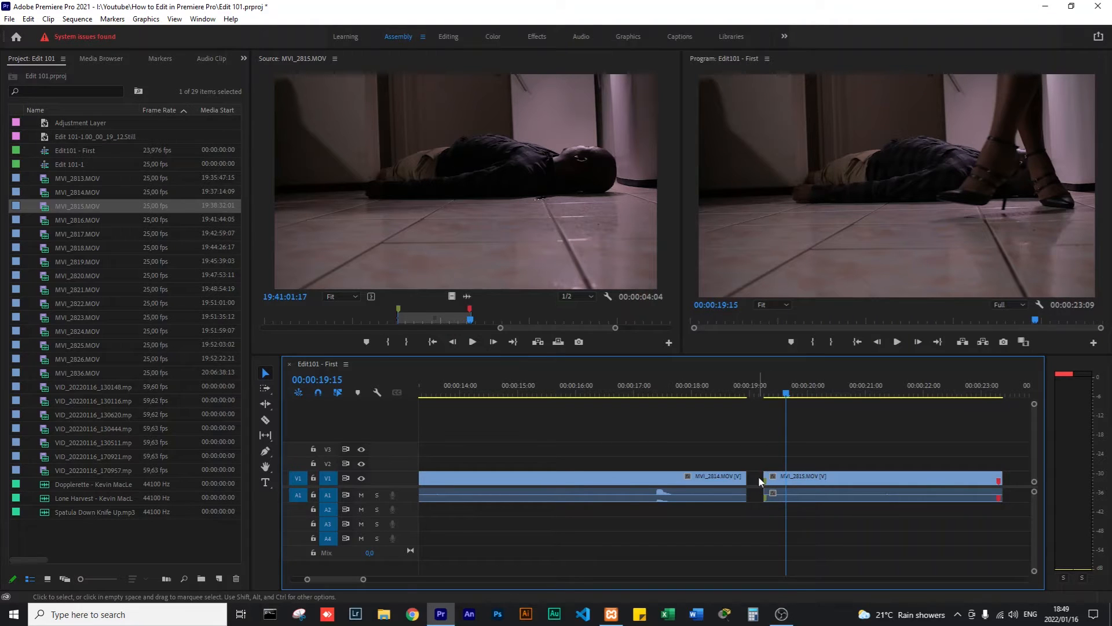
Extend the start of the MVI_2815.MOV clip back to the end of the MVI_2814.MOV clip, closing the gap.
drag(761, 479, 761, 479)
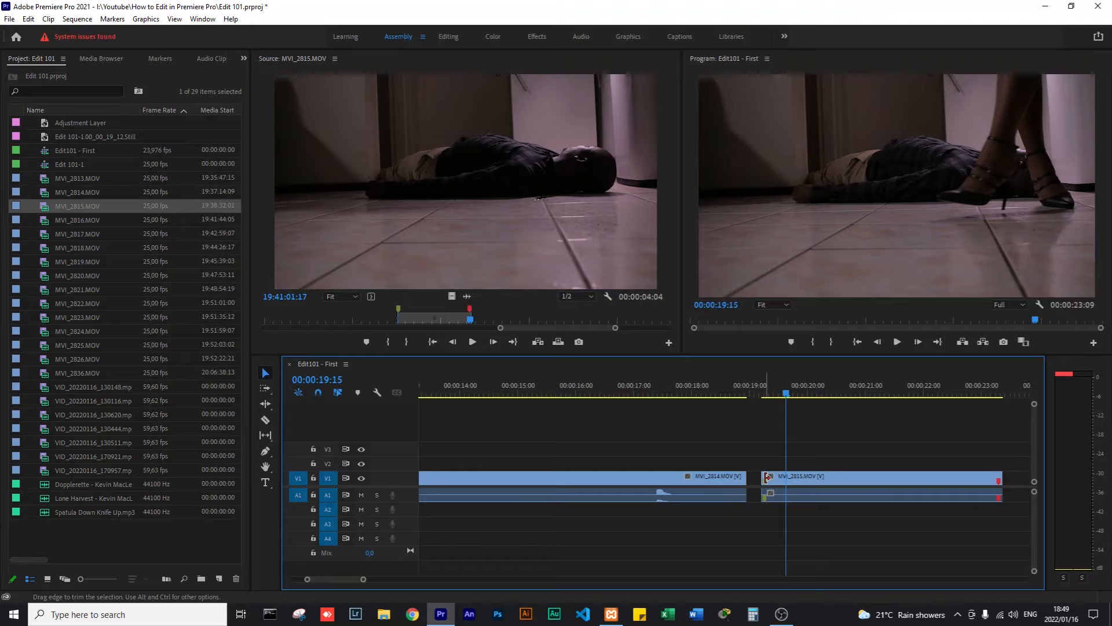
drag(764, 479, 759, 478)
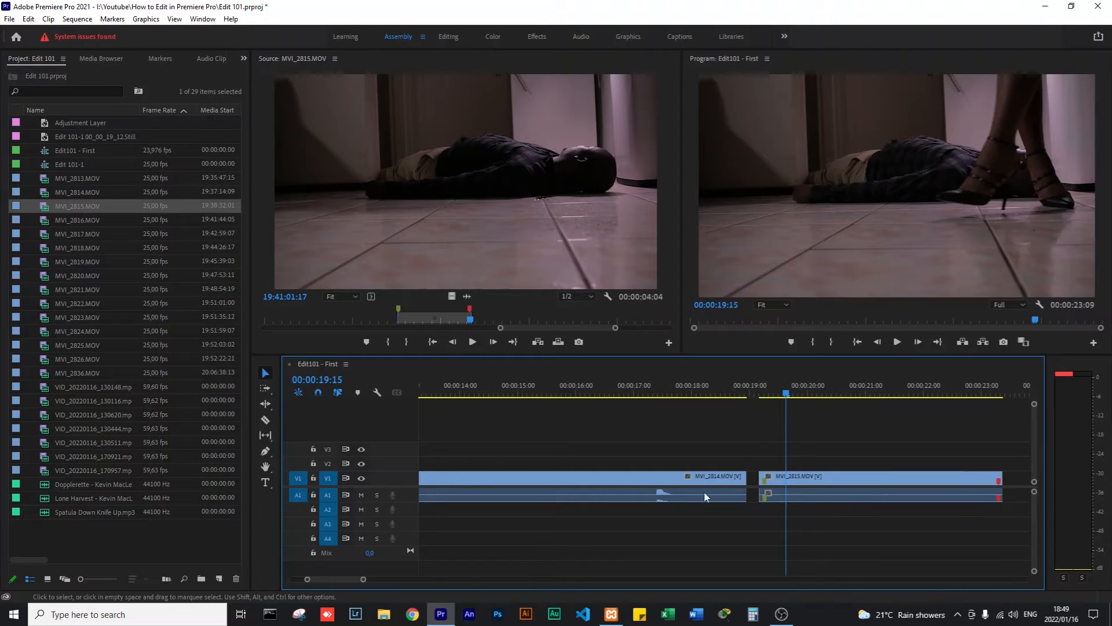
click(834, 481)
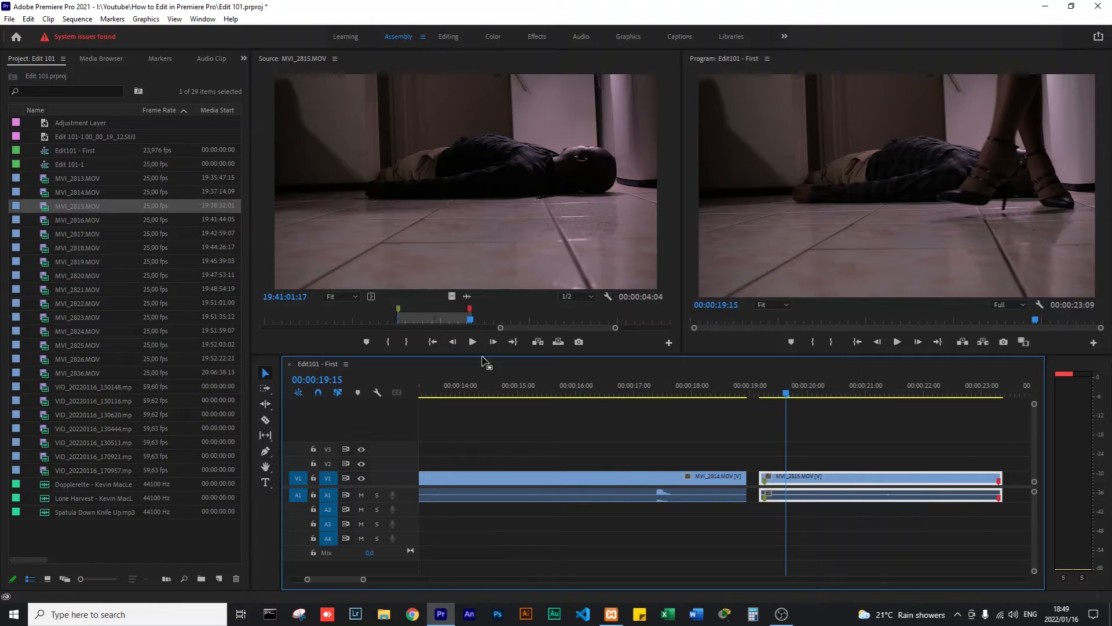
click(324, 248)
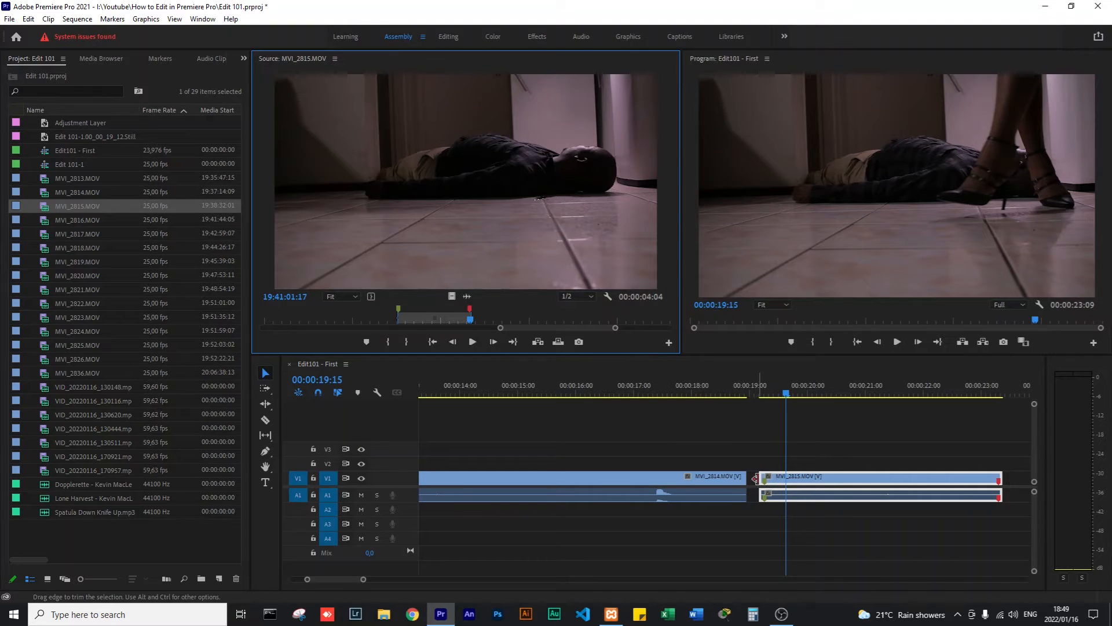
drag(763, 476, 748, 476)
Play back the sequence across the cut between MVI_2814.MOV and the extended MVI_2815.MOV clip.
click(713, 390)
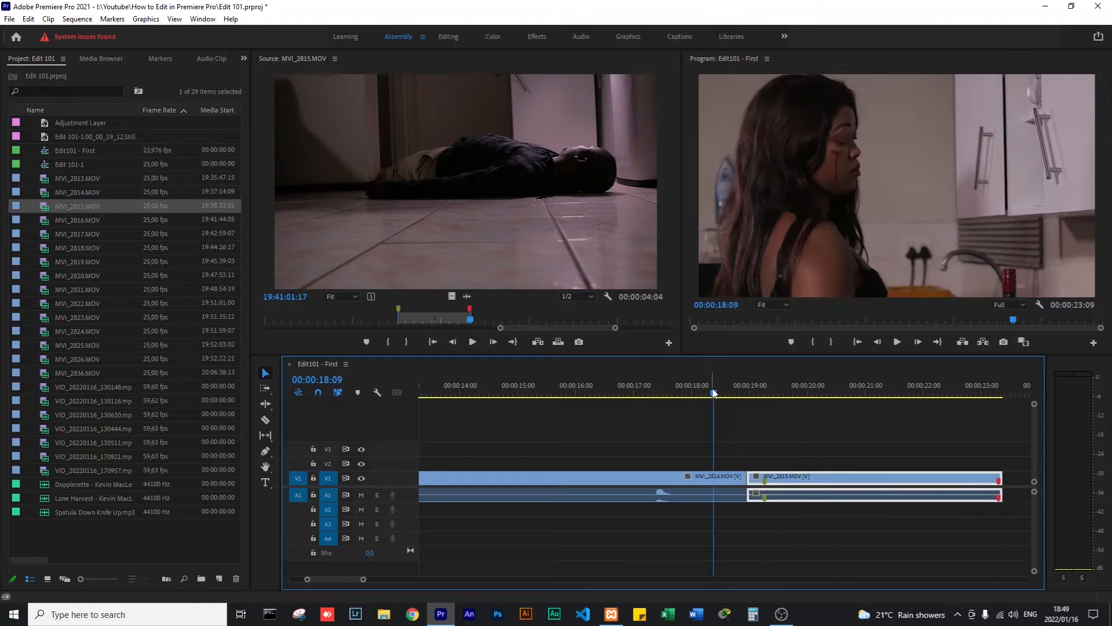
click(618, 395)
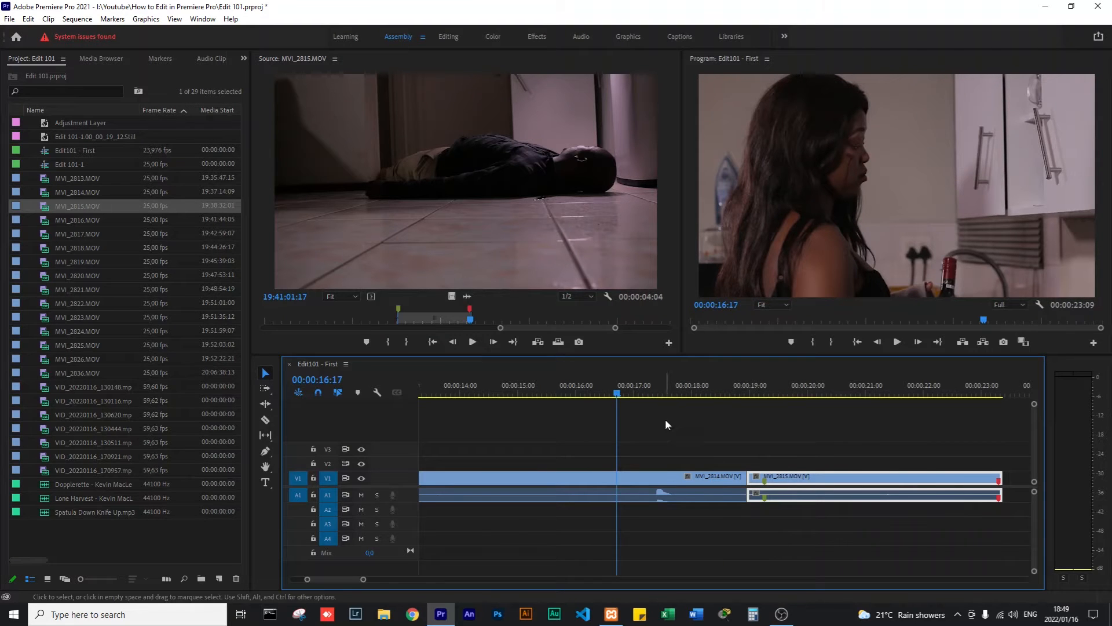
drag(344, 577, 394, 579)
drag(725, 394, 730, 395)
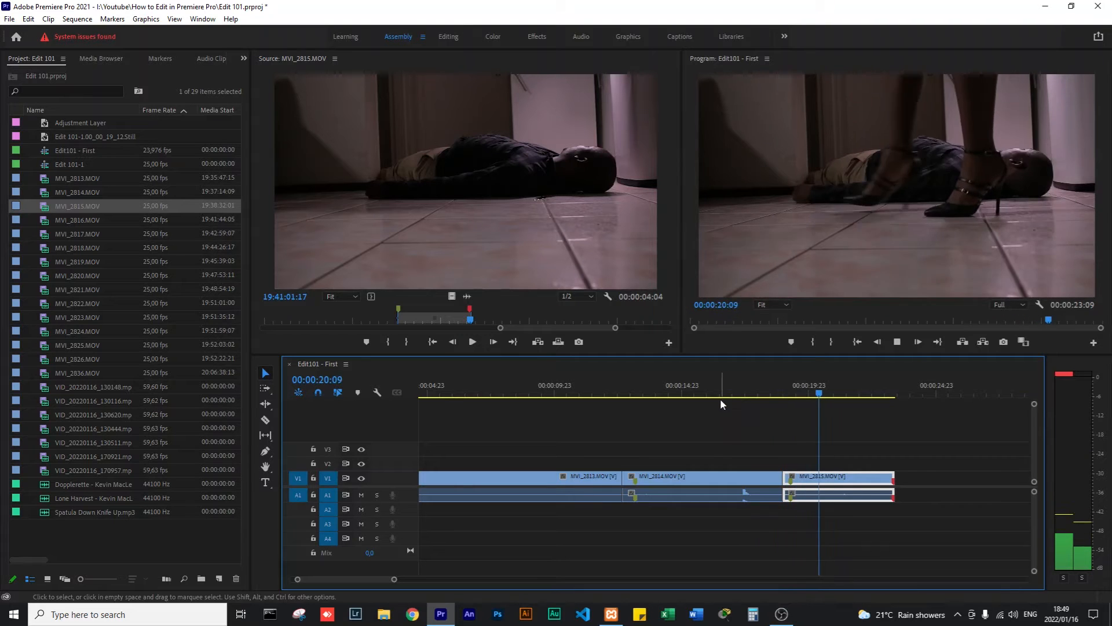
click(727, 394)
key(space)
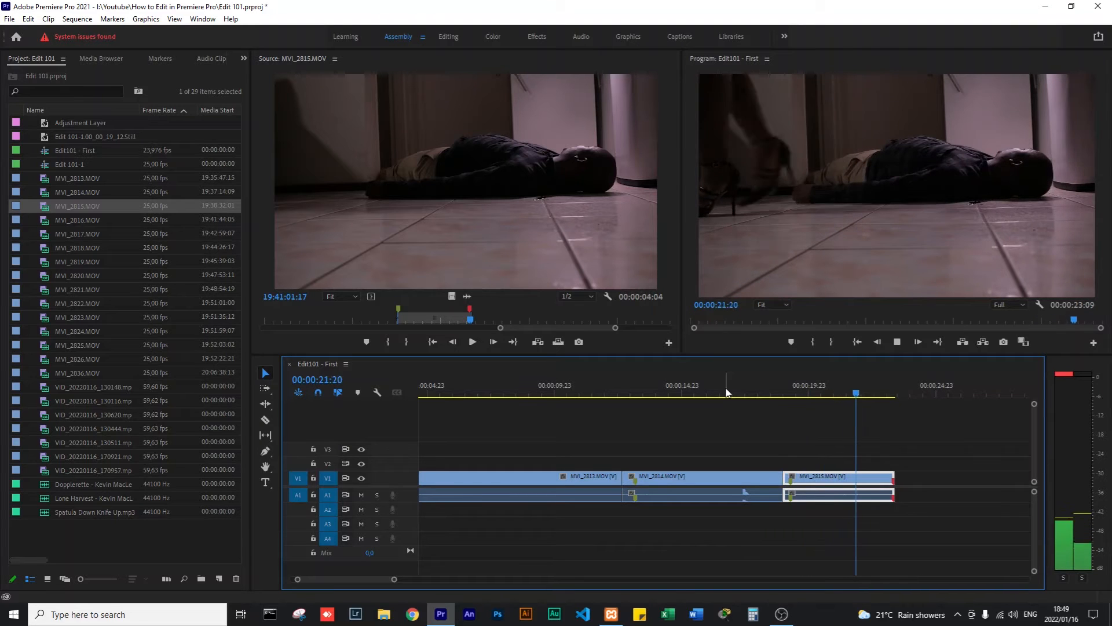
key(space)
click(776, 394)
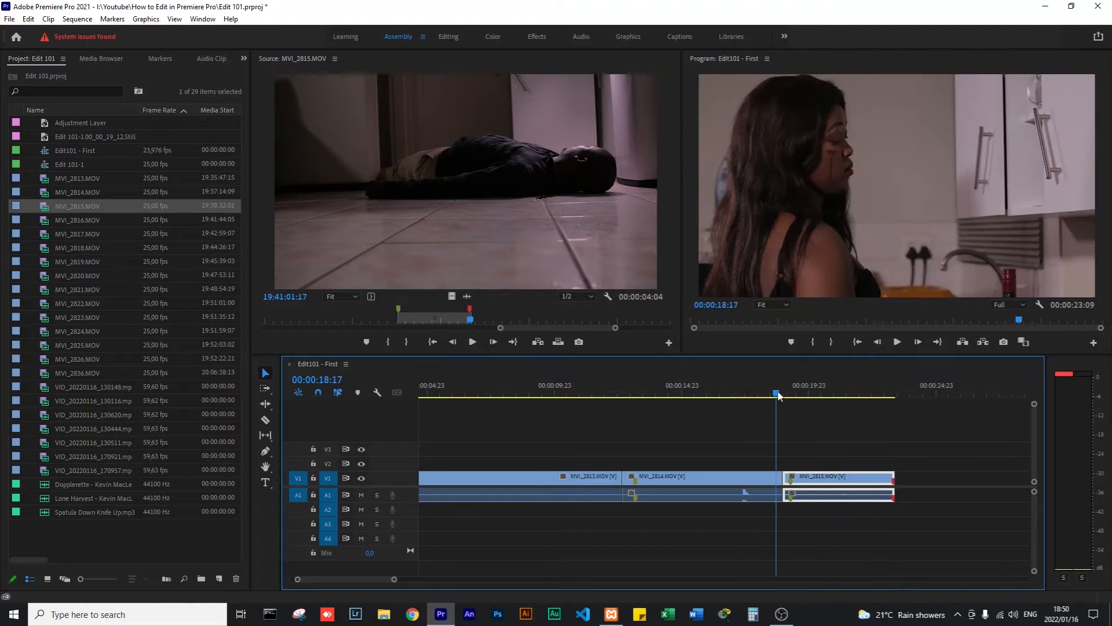
click(836, 445)
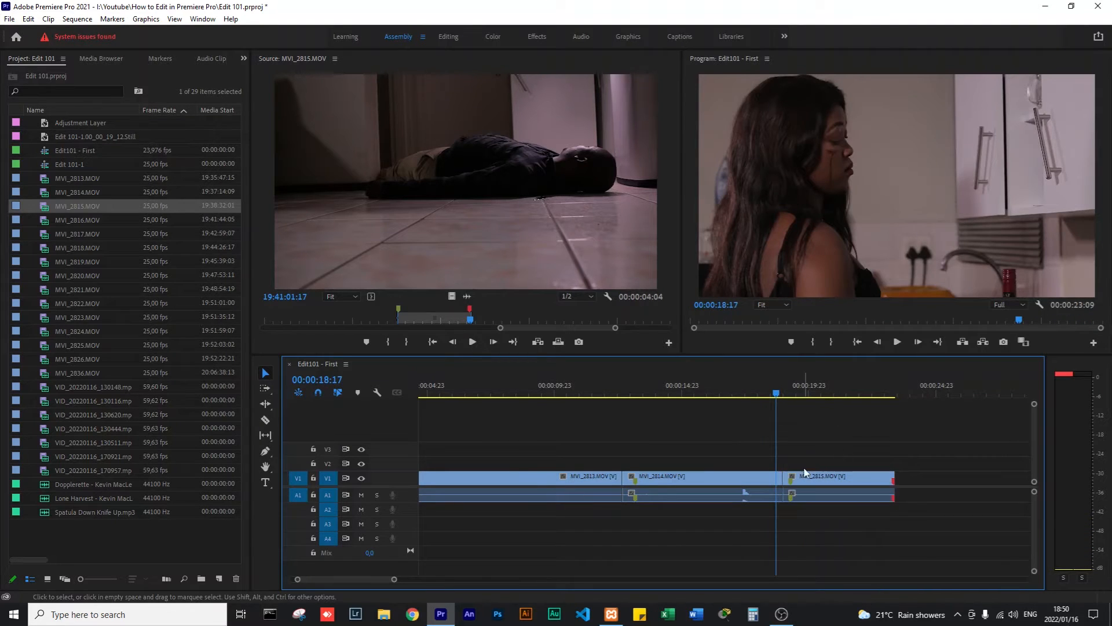
Mark 19:37:08:00 to 19:37:09:24 in MVI_2813.MOV and insert that section at 00:00:18:23, between the MVI_2814.MOV and MVI_2815.MOV clips.
click(42, 180)
double_click(40, 180)
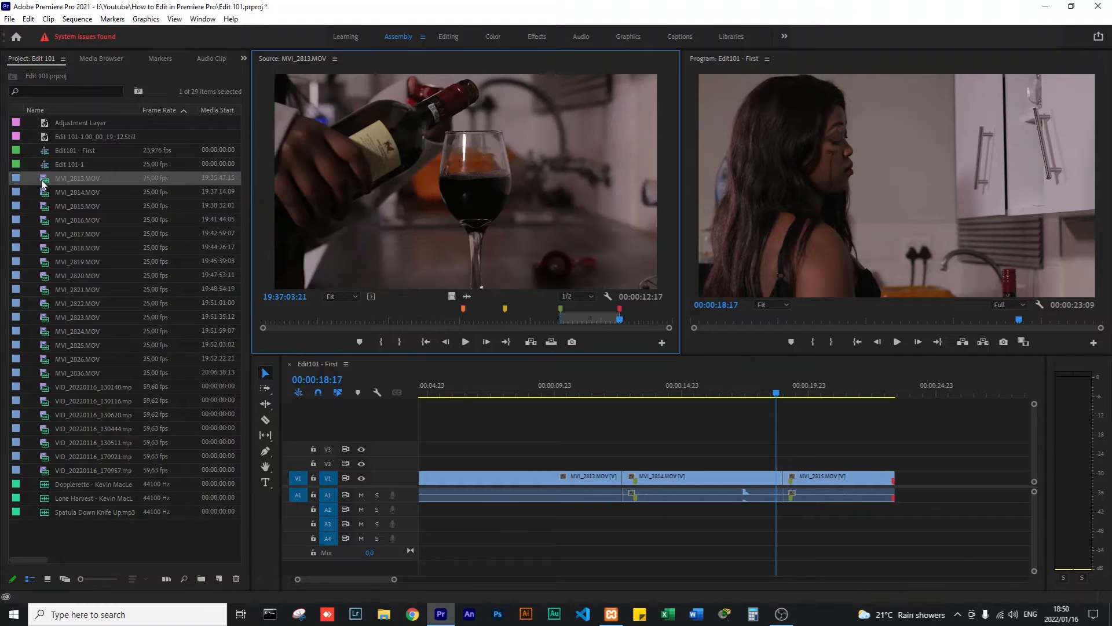
drag(623, 321, 636, 322)
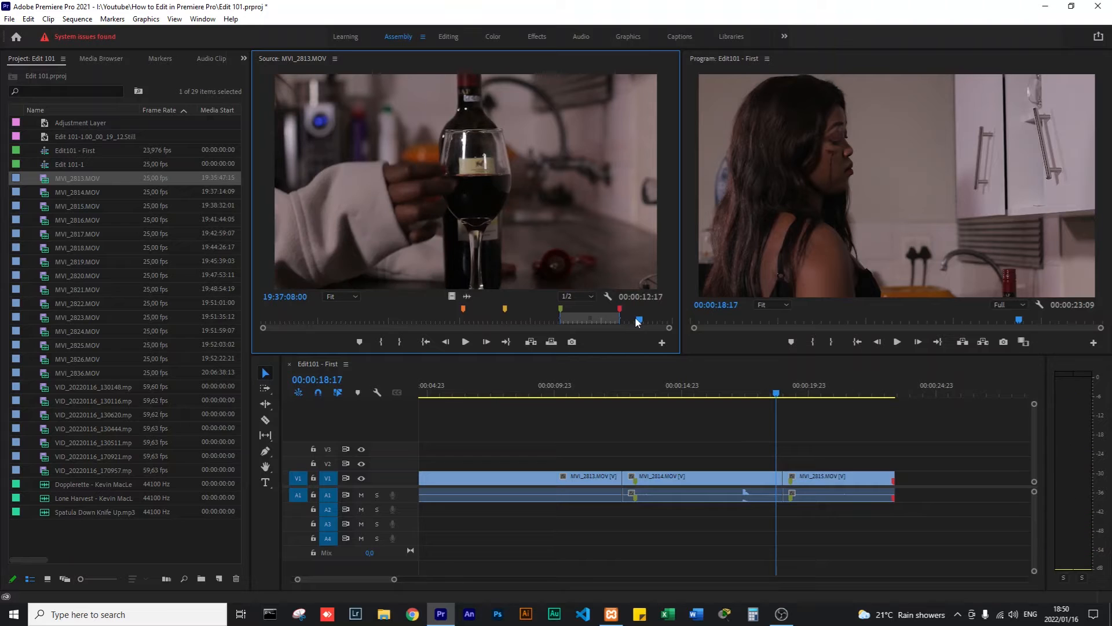
key(i)
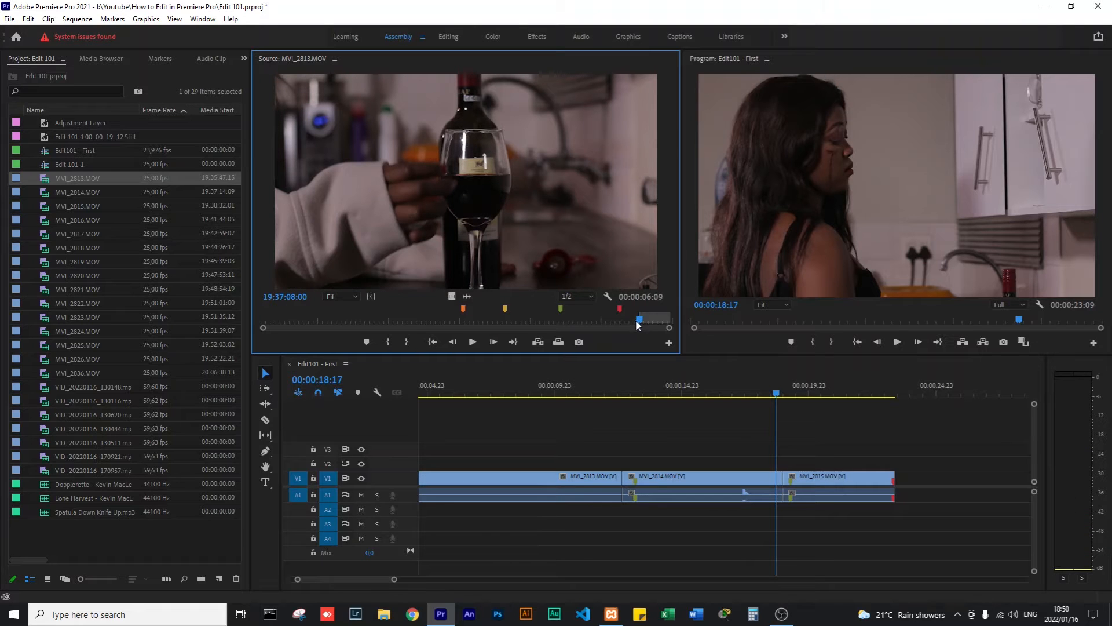
drag(637, 320, 648, 320)
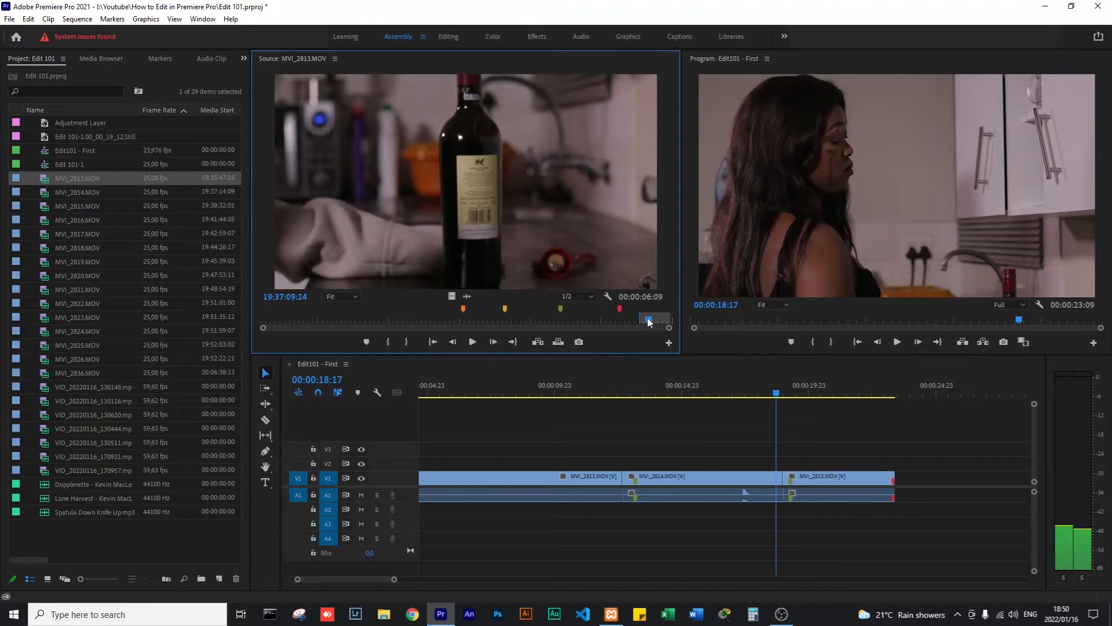
key(o)
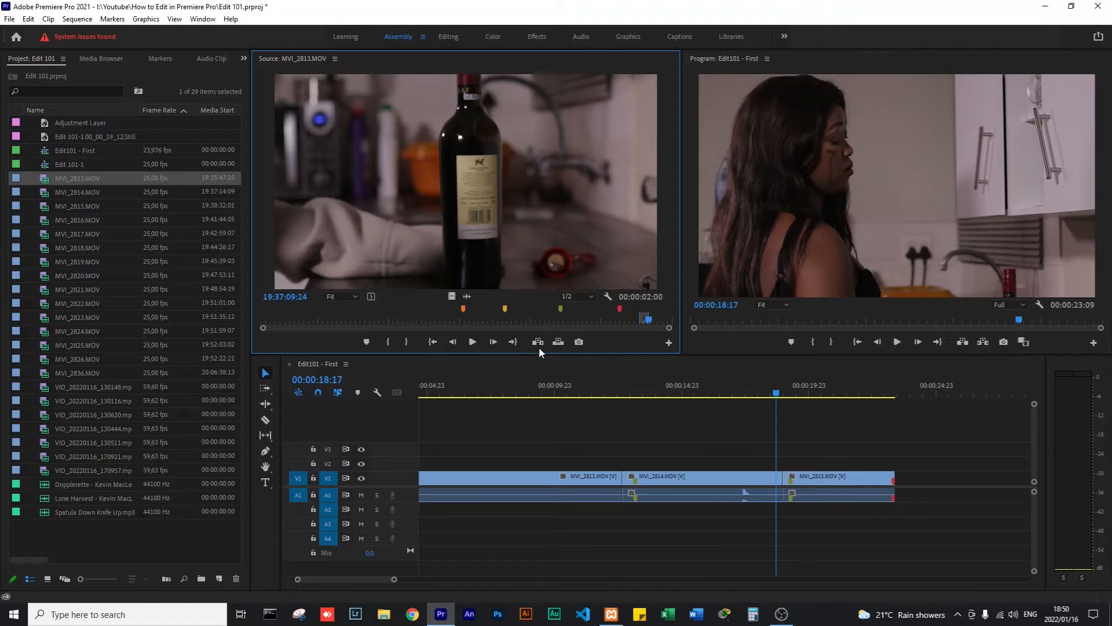
drag(775, 397, 782, 395)
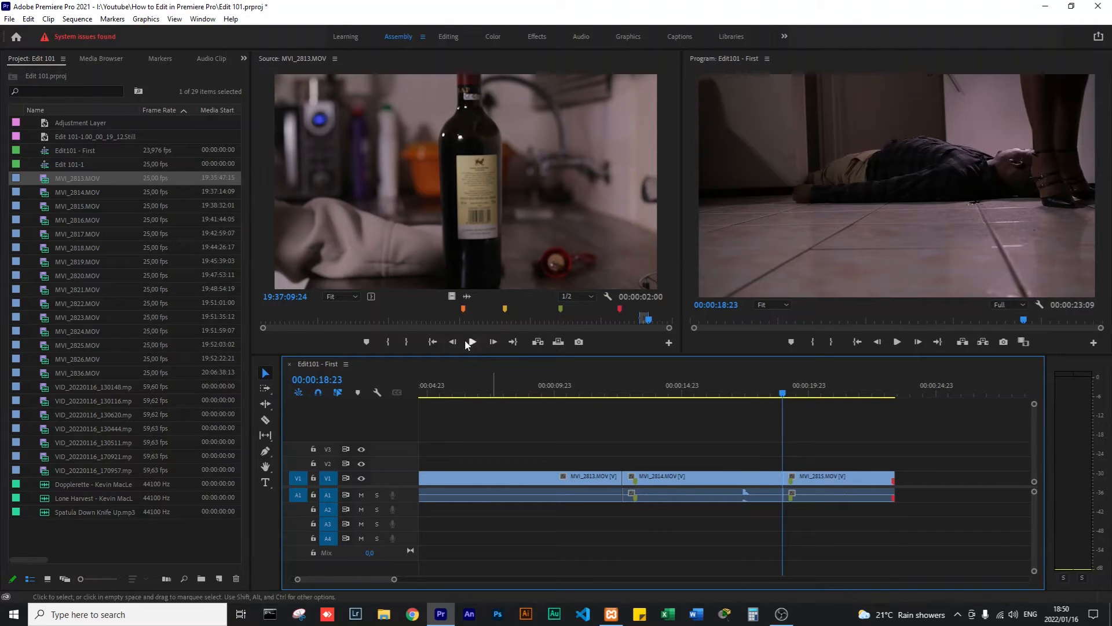
click(538, 342)
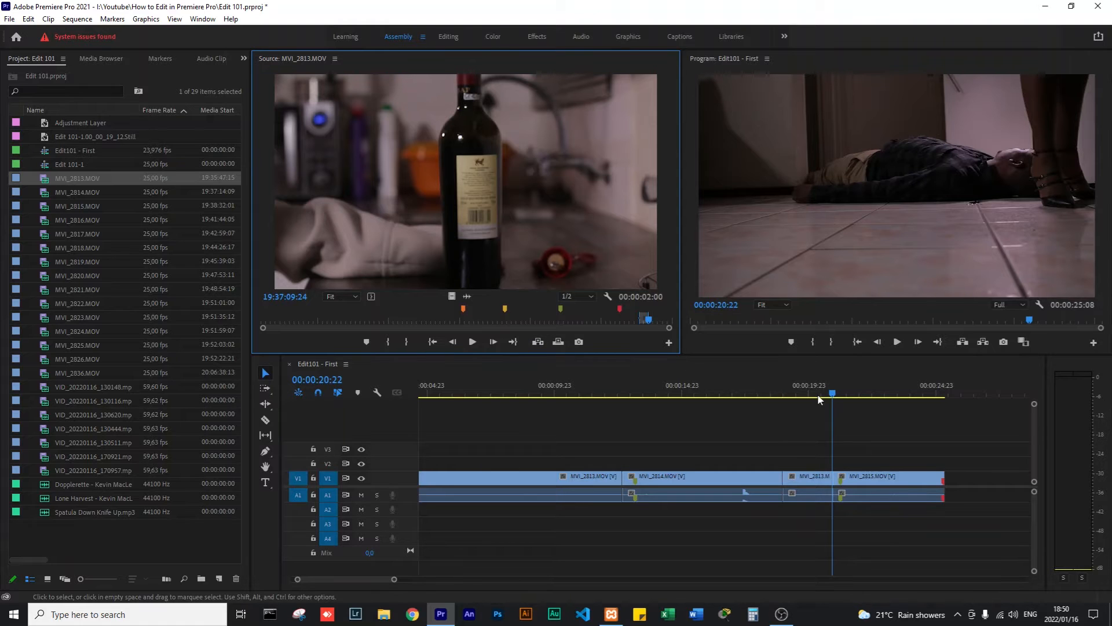
Play back the sequence from about 00:00:17:02 through the inserted MVI_2813.MOV section.
click(738, 396)
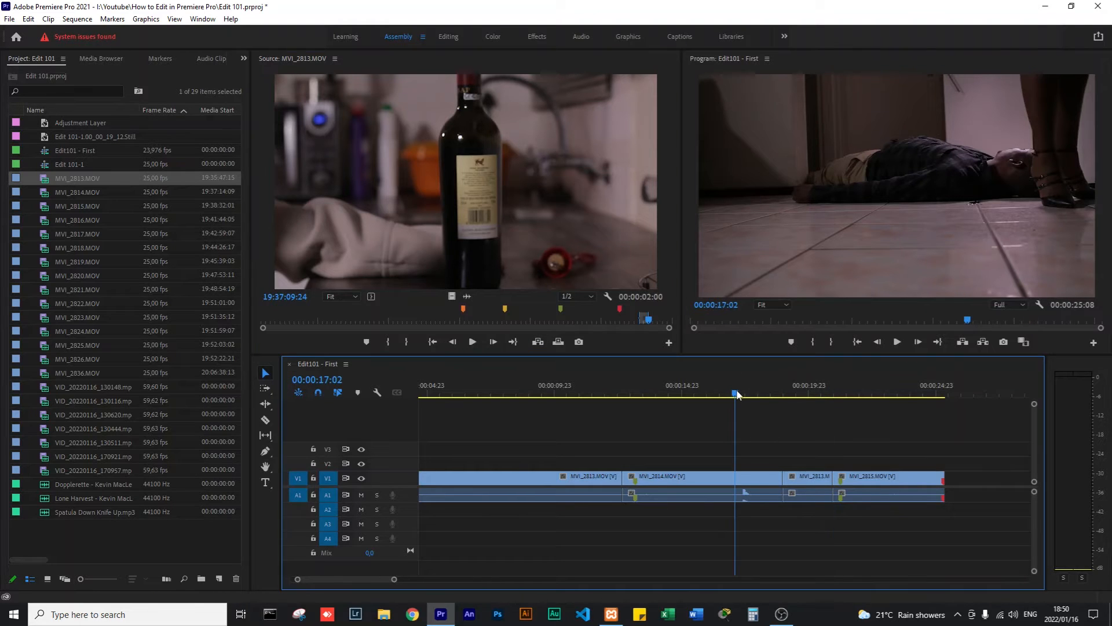
key(space)
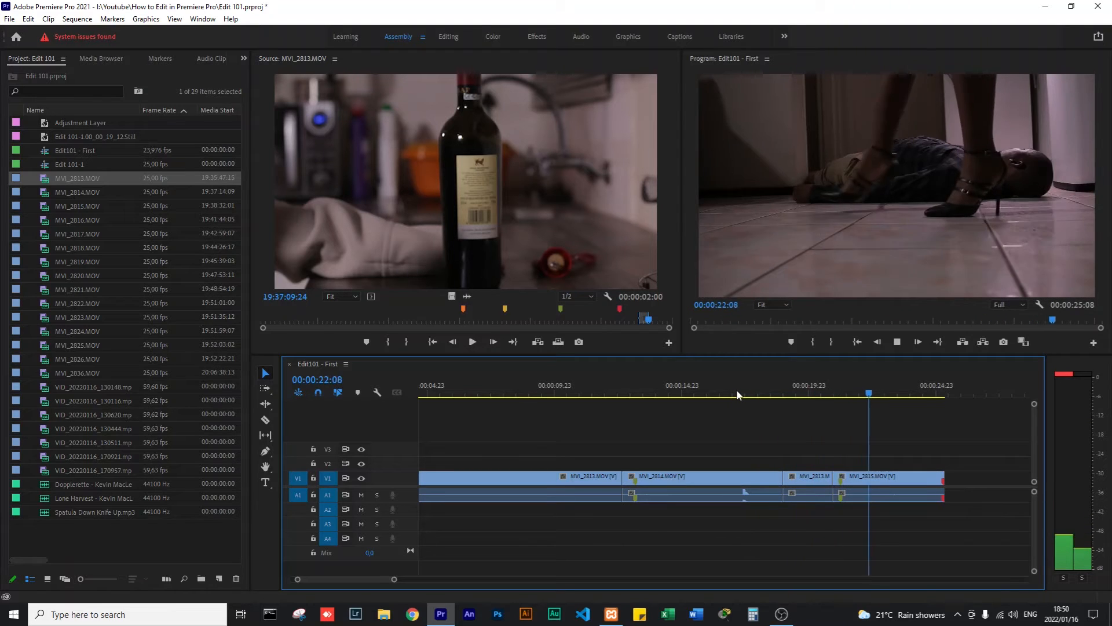
key(space)
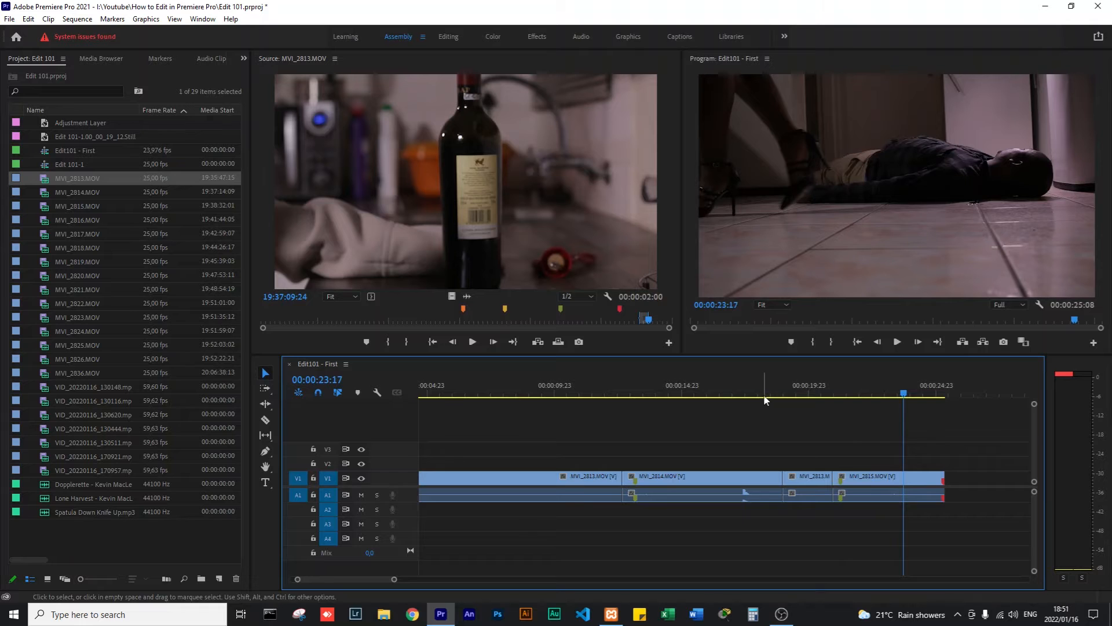
click(739, 393)
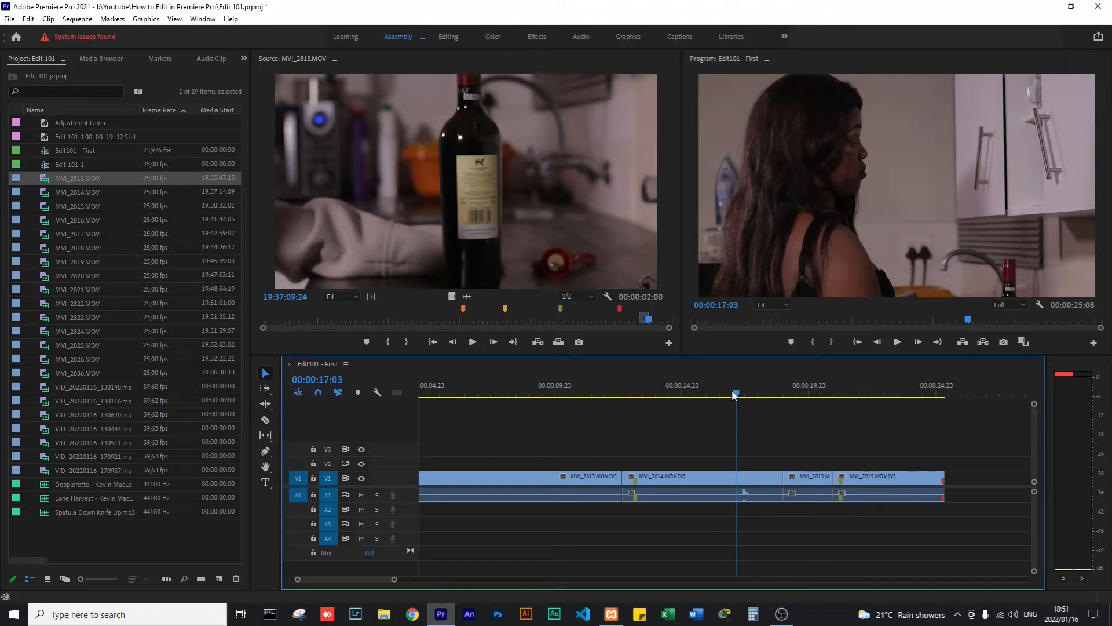
key(space)
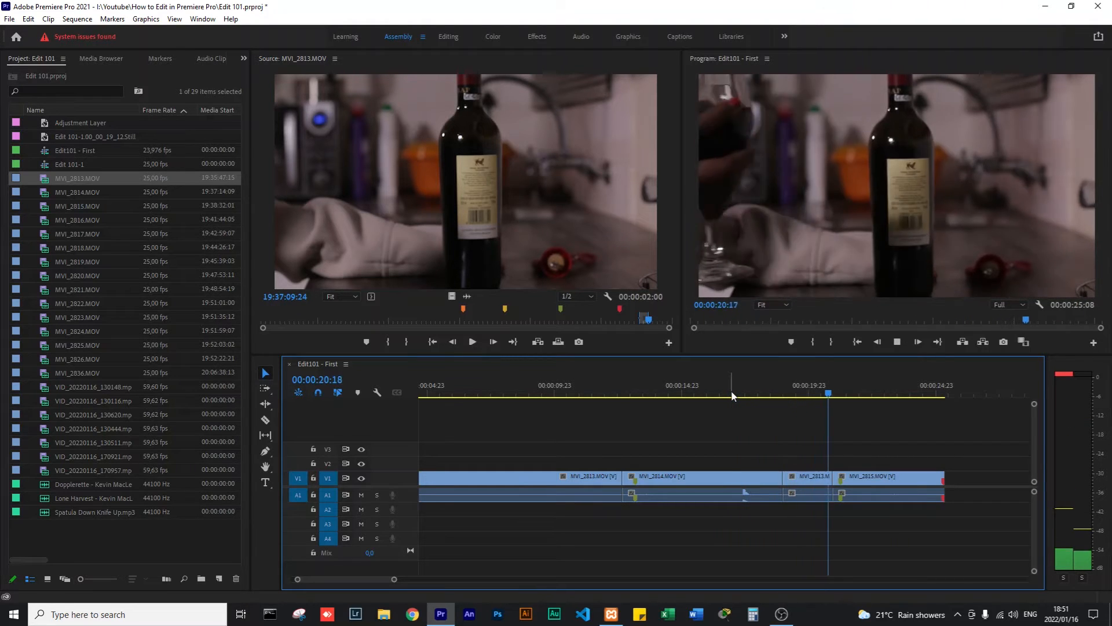
click(742, 395)
key(space)
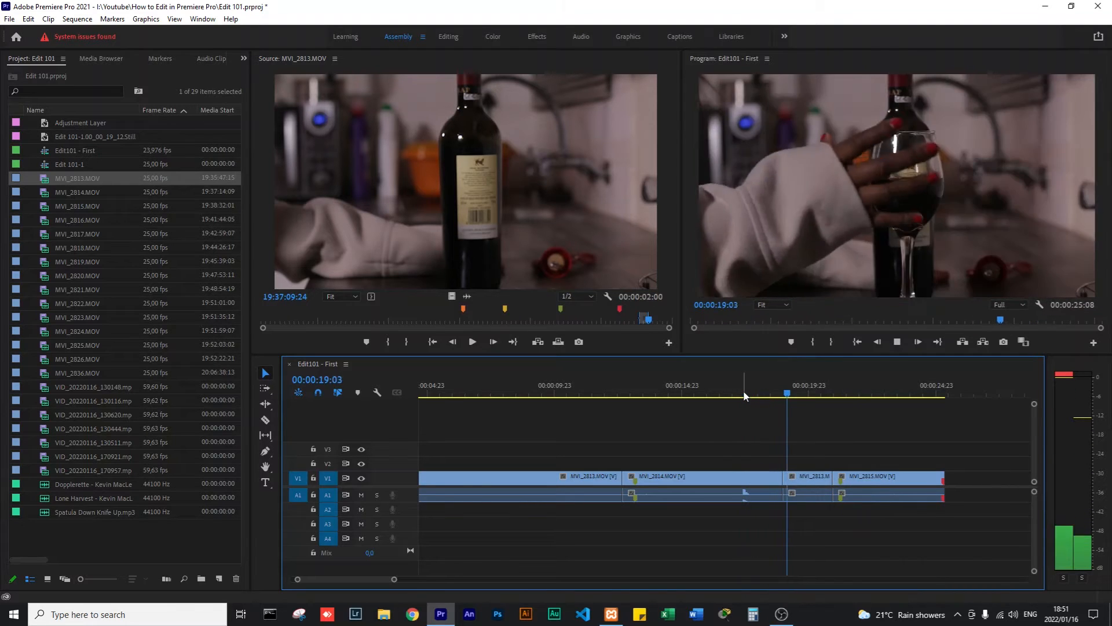
key(space)
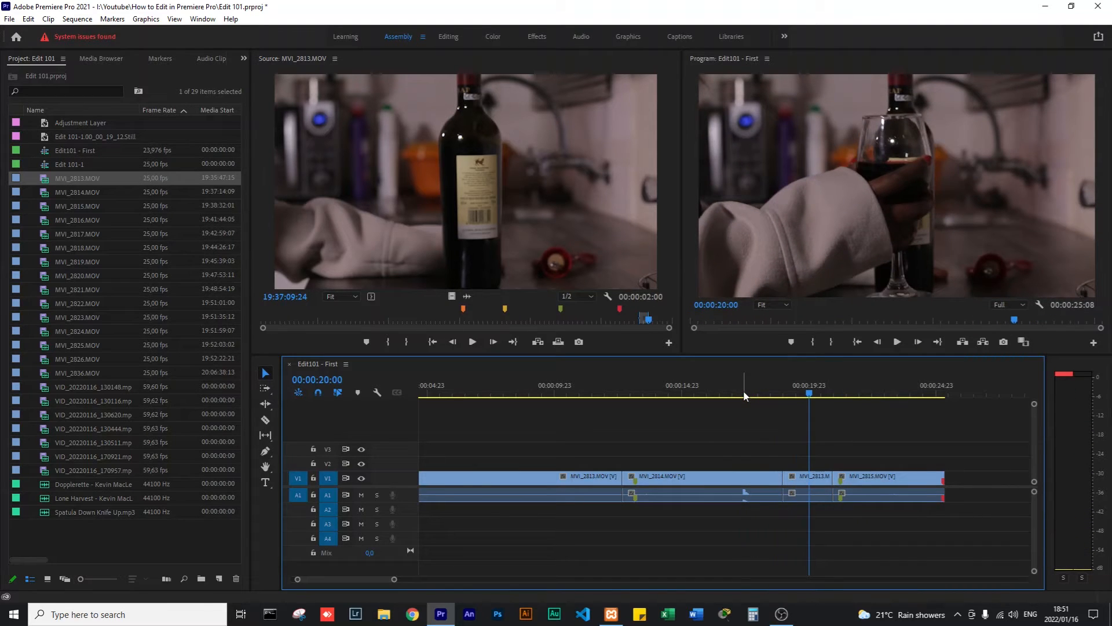
key(space)
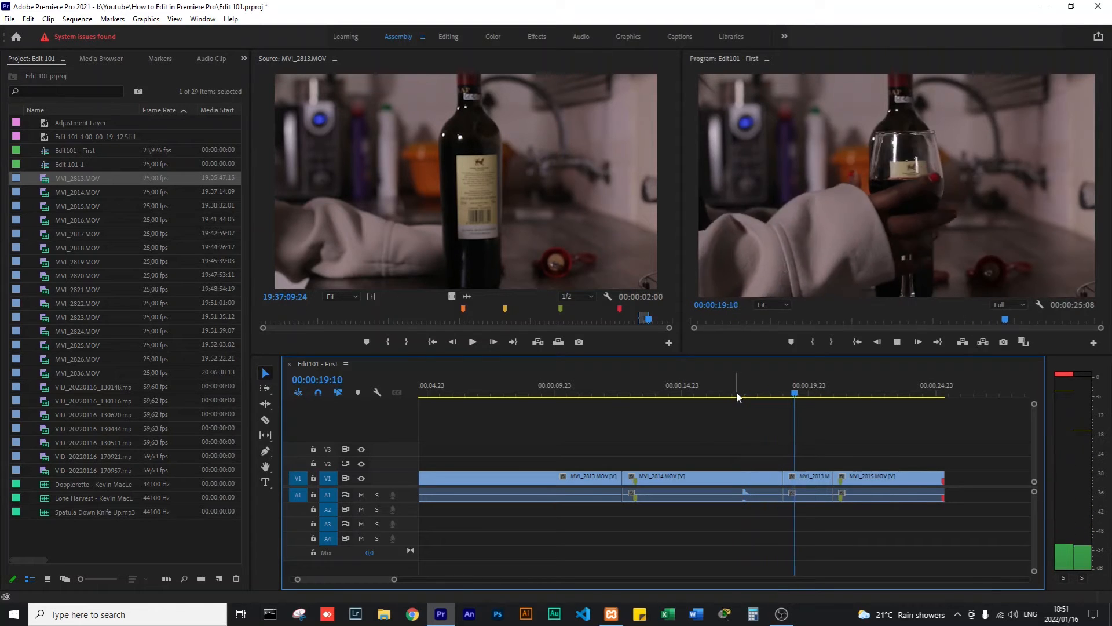
key(space)
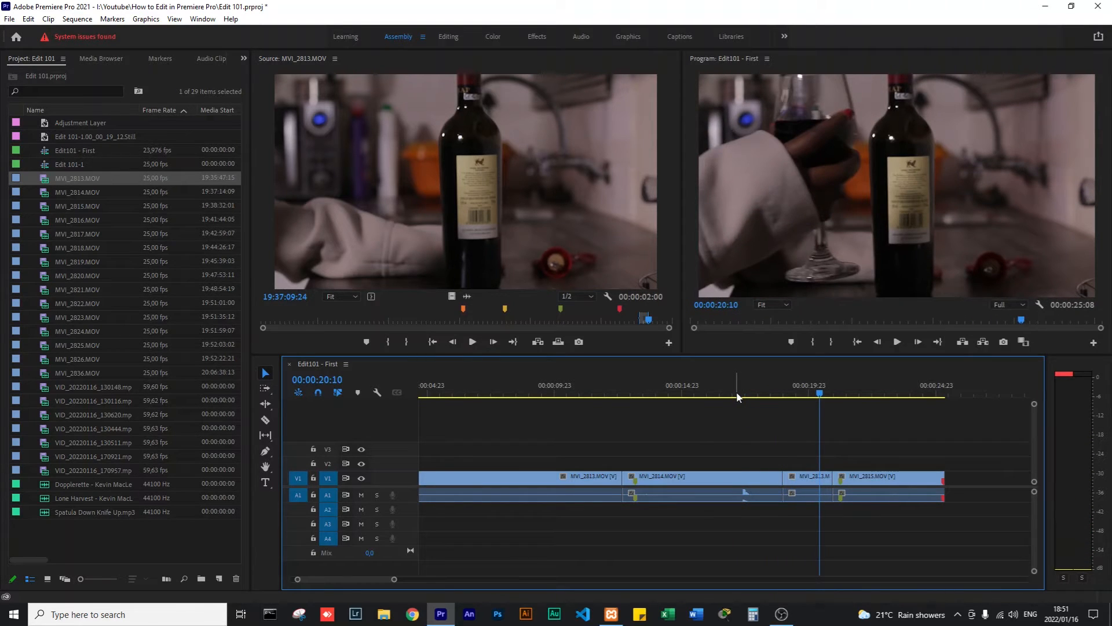
Trim the start of the inserted MVI_2813.MOV clip to 00:00:19:15.
click(744, 394)
drag(740, 395, 798, 390)
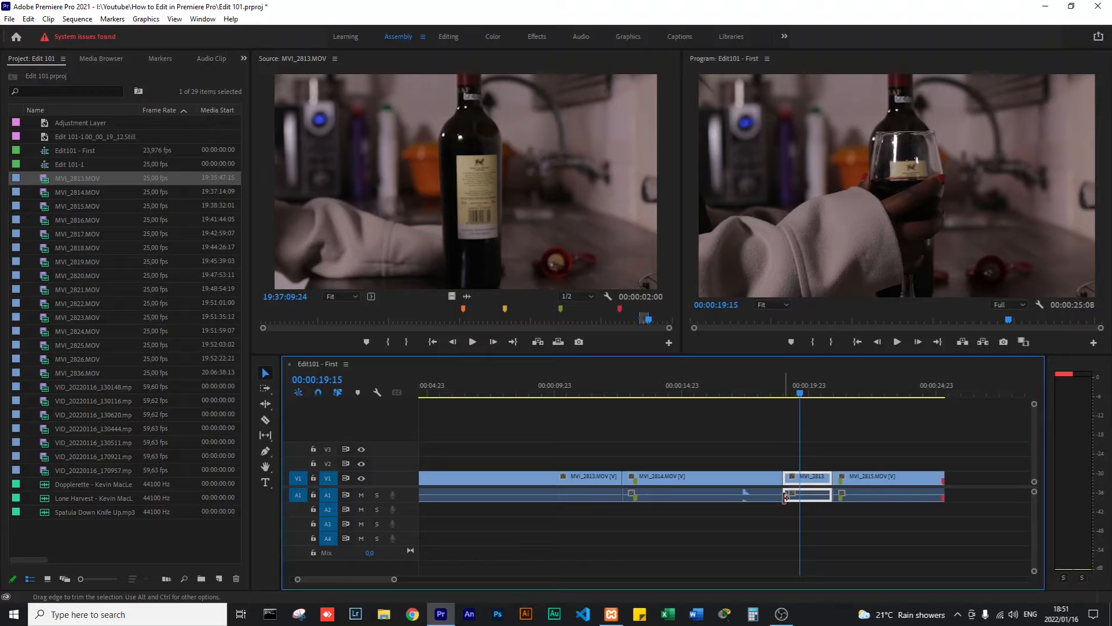
drag(786, 479, 800, 478)
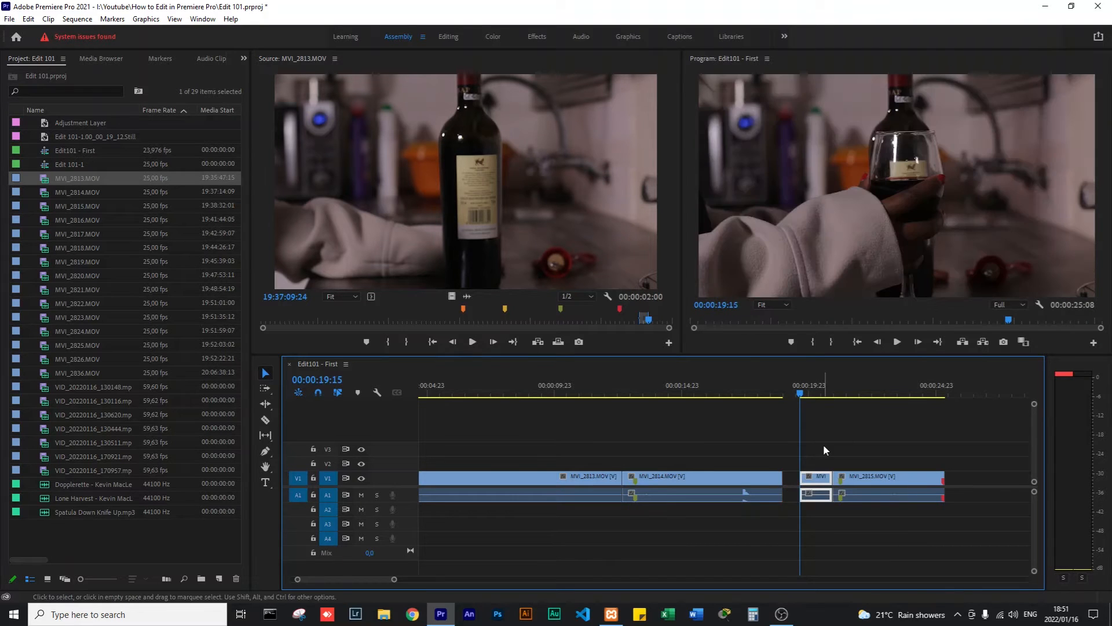
Move the trimmed MVI_2813.MOV clip and the following MVI_2815.MOV clip earlier together so they butt against MVI_2814.MOV.
click(790, 493)
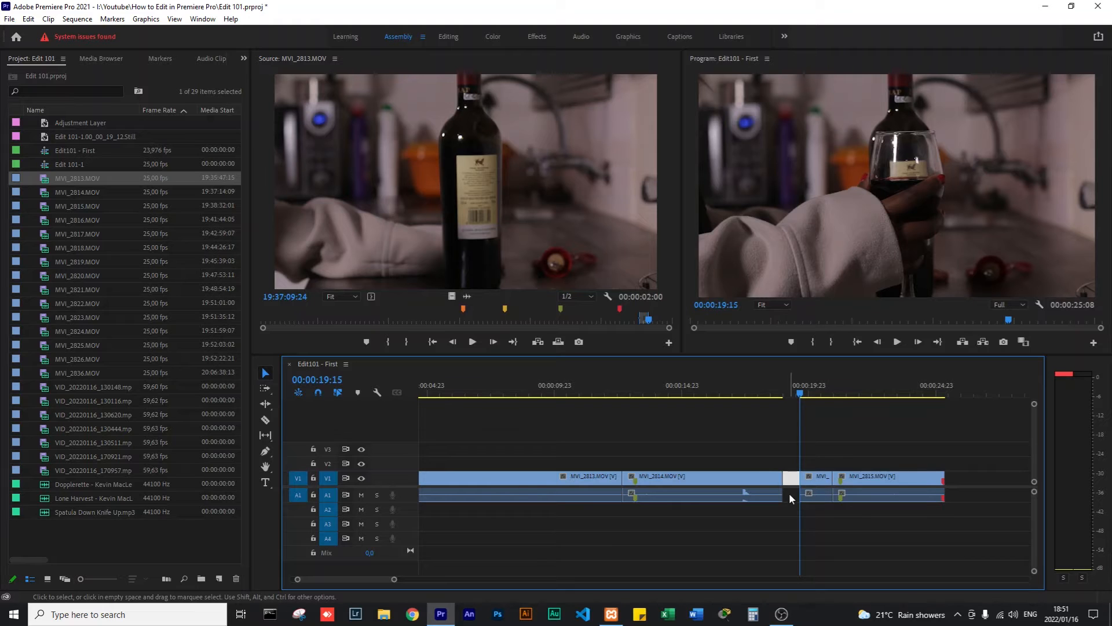
drag(792, 446, 966, 507)
drag(1005, 547, 1029, 545)
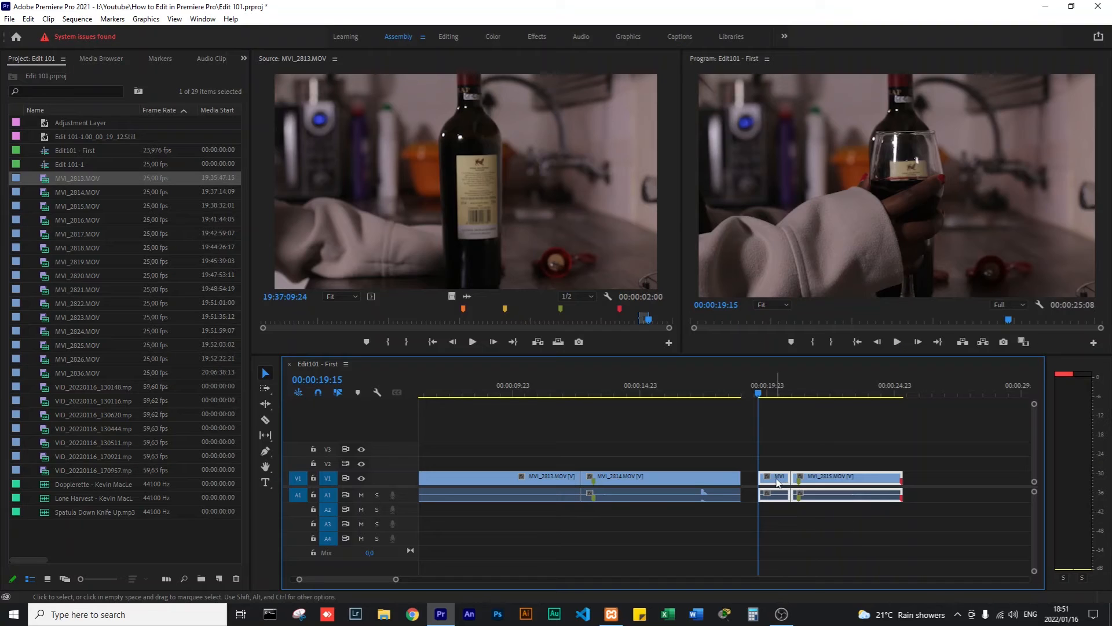
mouse_move(778, 482)
mouse_down()
mouse_move(890, 429)
mouse_move(895, 481)
mouse_move(763, 496)
mouse_up()
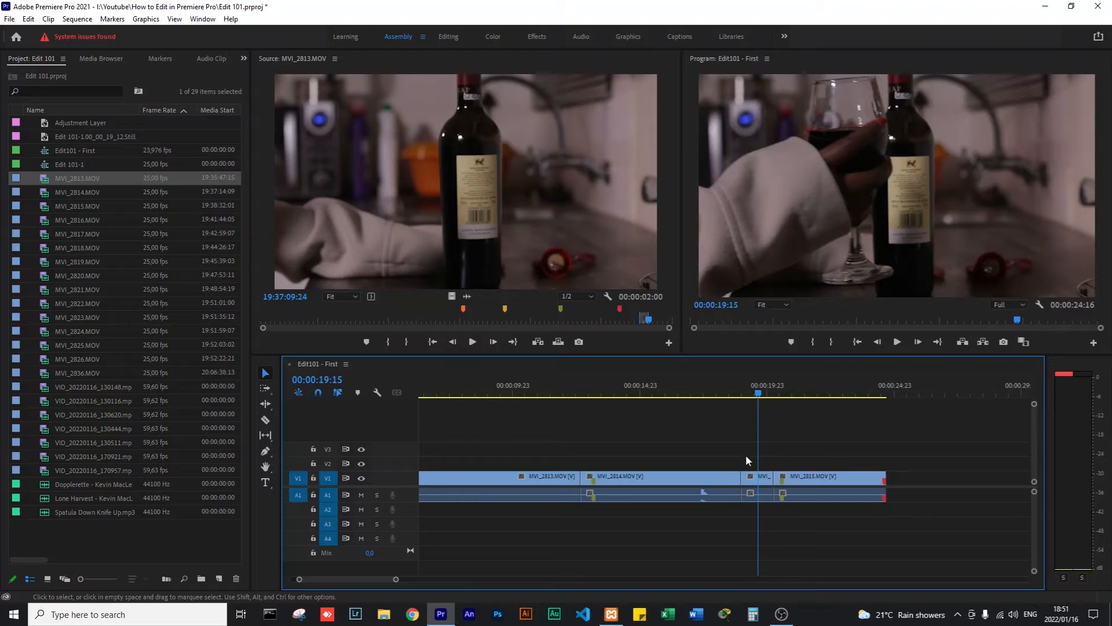
Play back the sequence from 00:00:17:01 across the cut from MVI_2814.MOV into the inserted MVI_2813.MOV clip.
click(717, 394)
drag(717, 395, 692, 400)
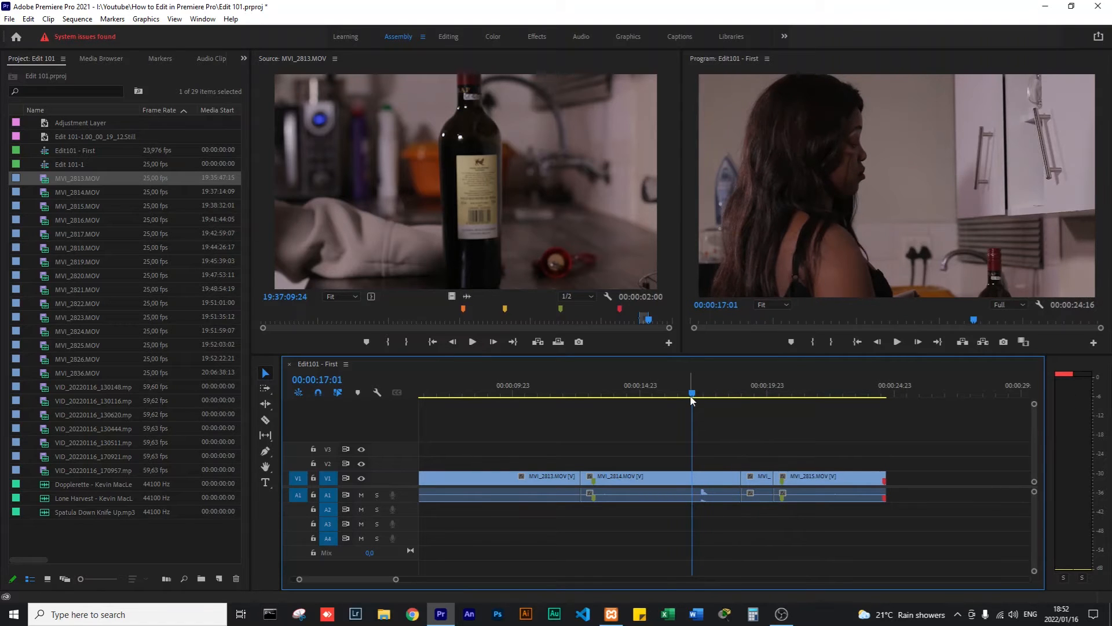
key(space)
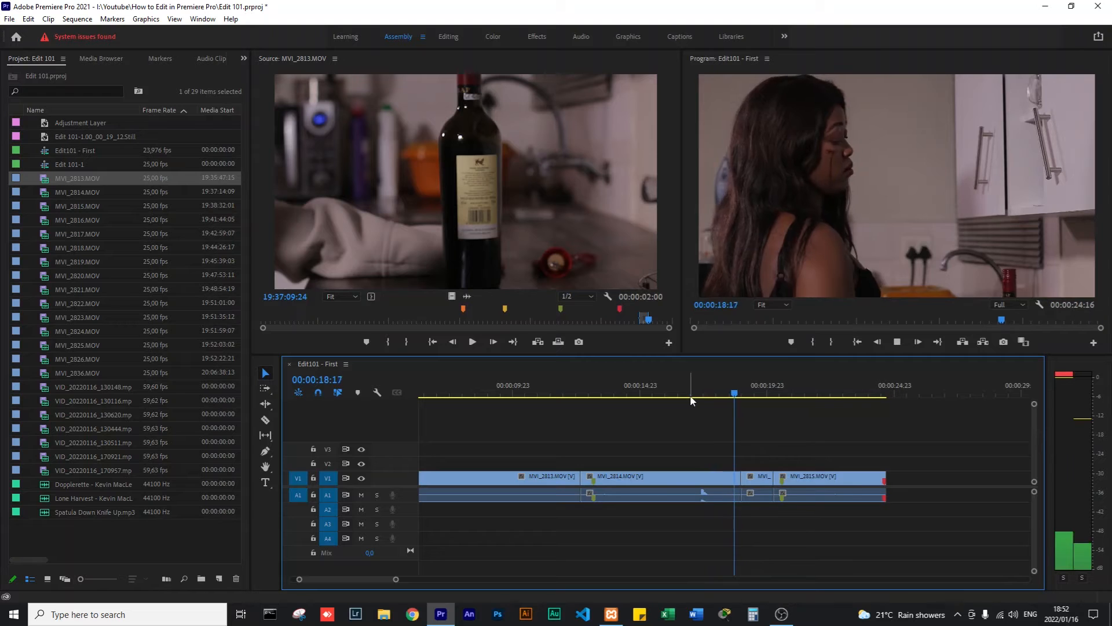
key(space)
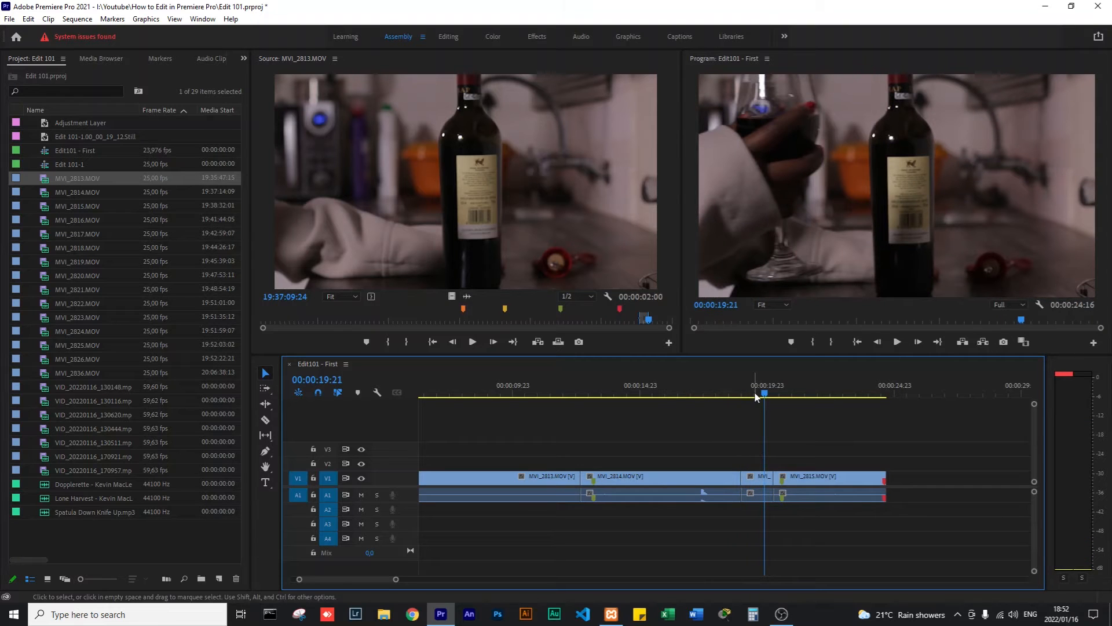
Trim the end of the MVI_2814.MOV clip to 00:00:18:18 and close the gap with the two following clips.
drag(764, 396, 692, 388)
key(space)
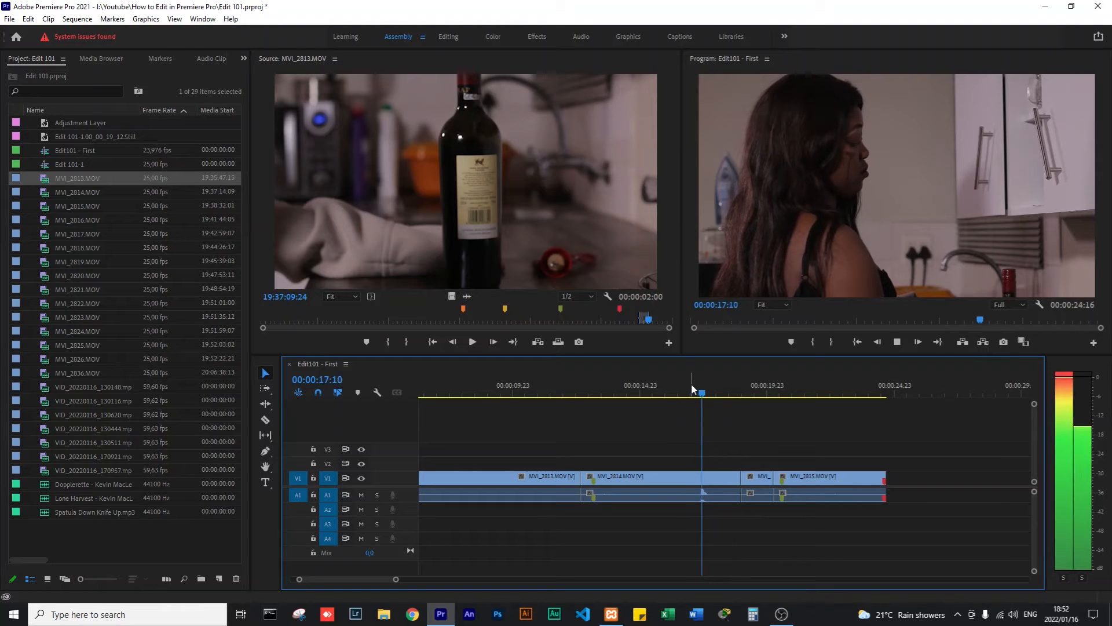
key(space)
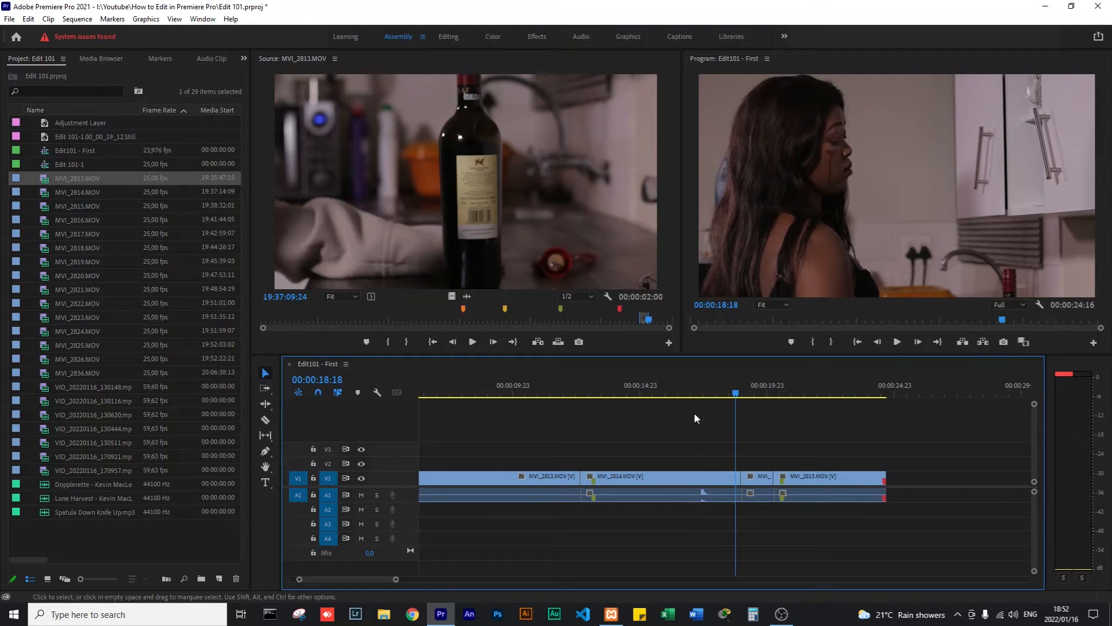
drag(762, 452, 828, 479)
Play back the sequence across the tightened MVI_2814.MOV cut through to the end of MVI_2815.MOV.
click(713, 379)
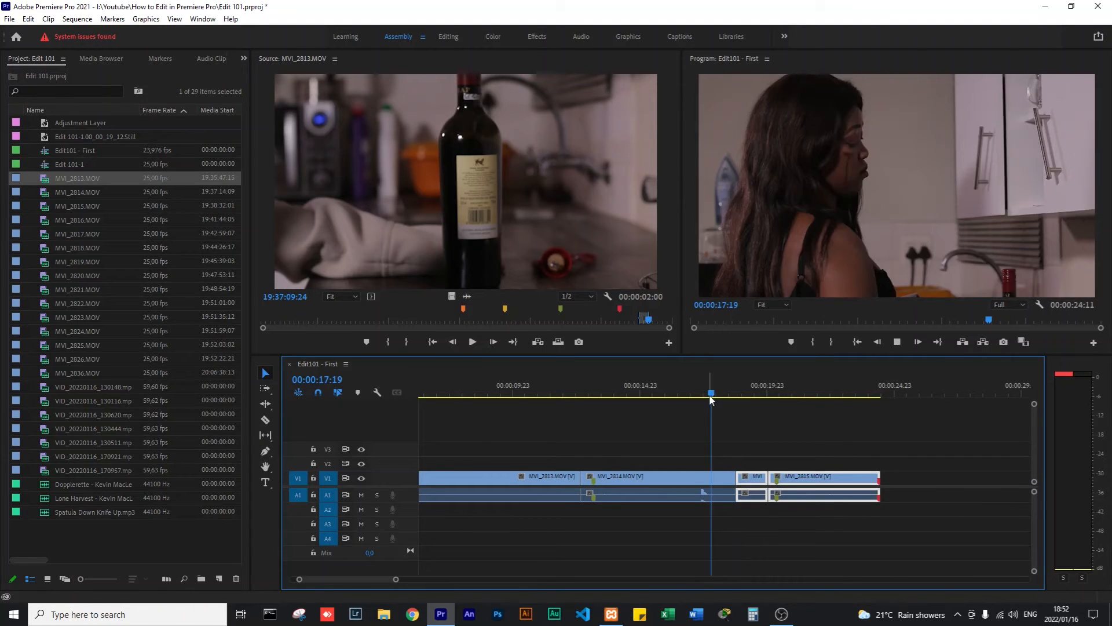
key(space)
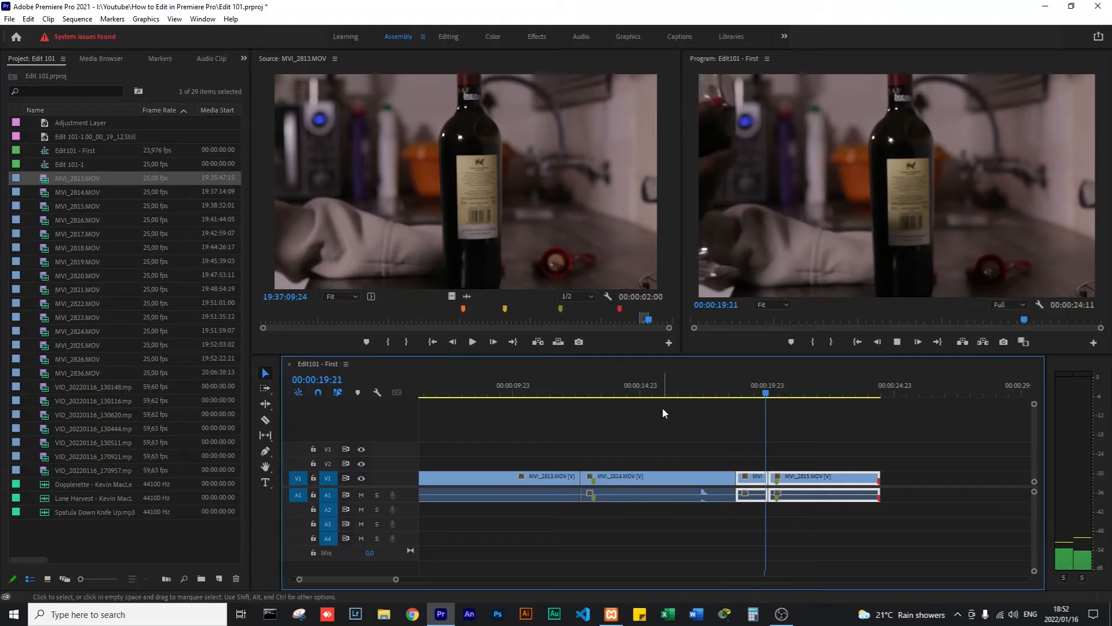
click(655, 390)
key(space)
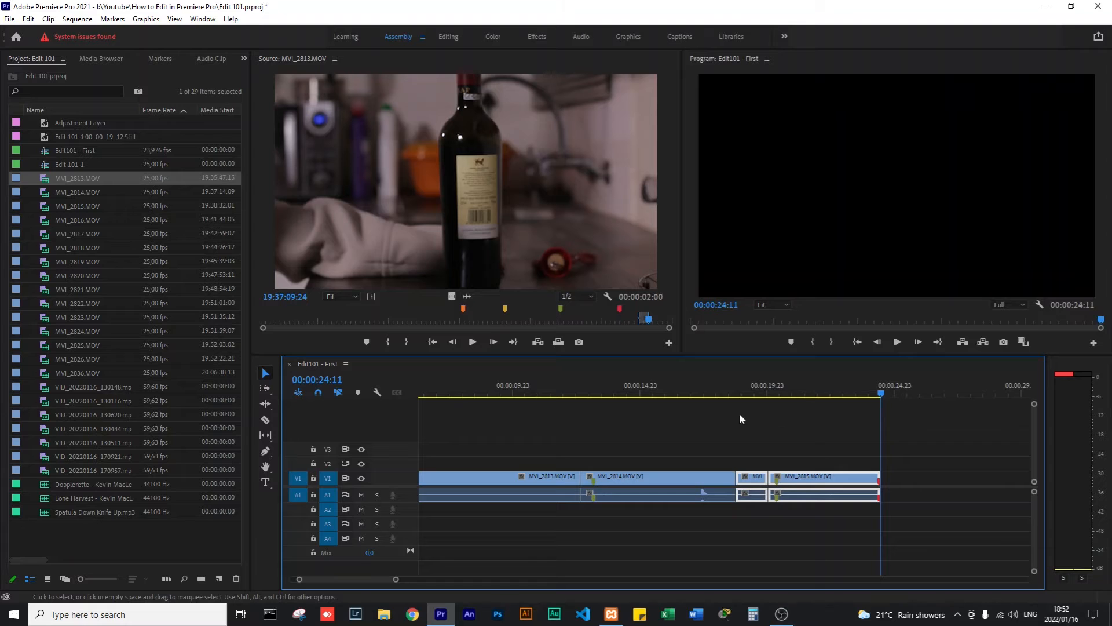
click(736, 433)
Play back the whole sequence from its start, then scrub the MVI_2815.MOV clip to 00:00:23:03.
click(727, 393)
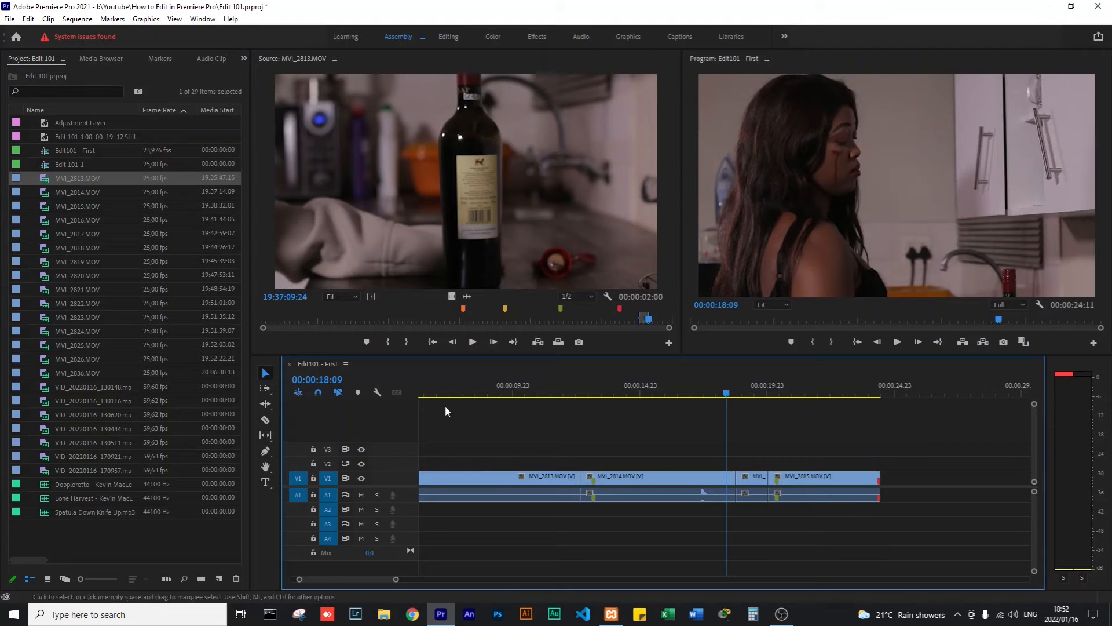
drag(396, 578, 436, 578)
click(415, 393)
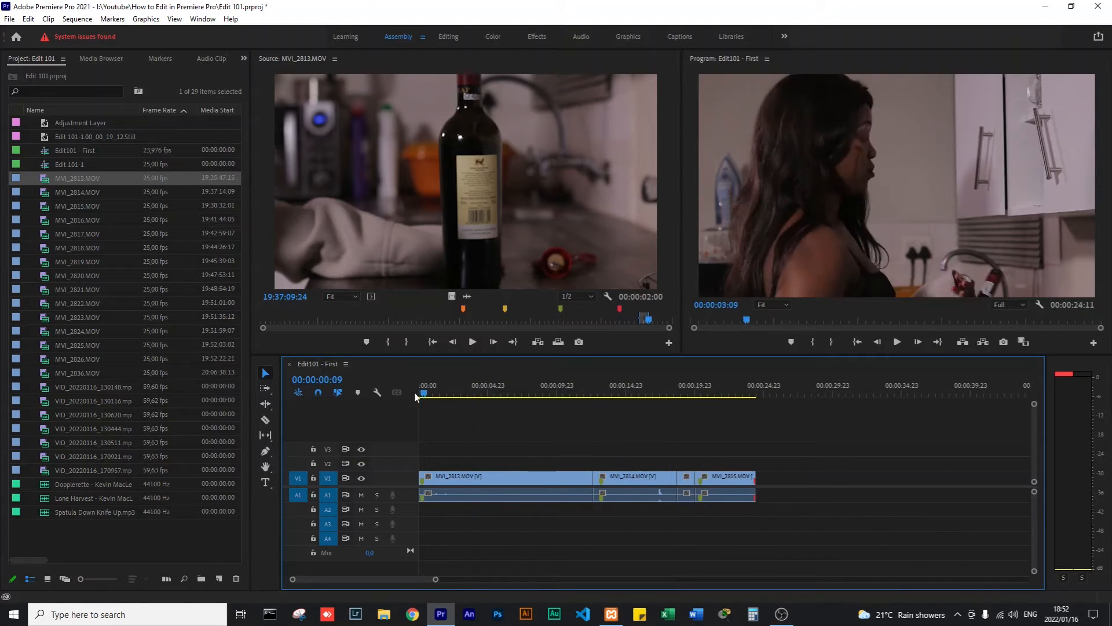
key(space)
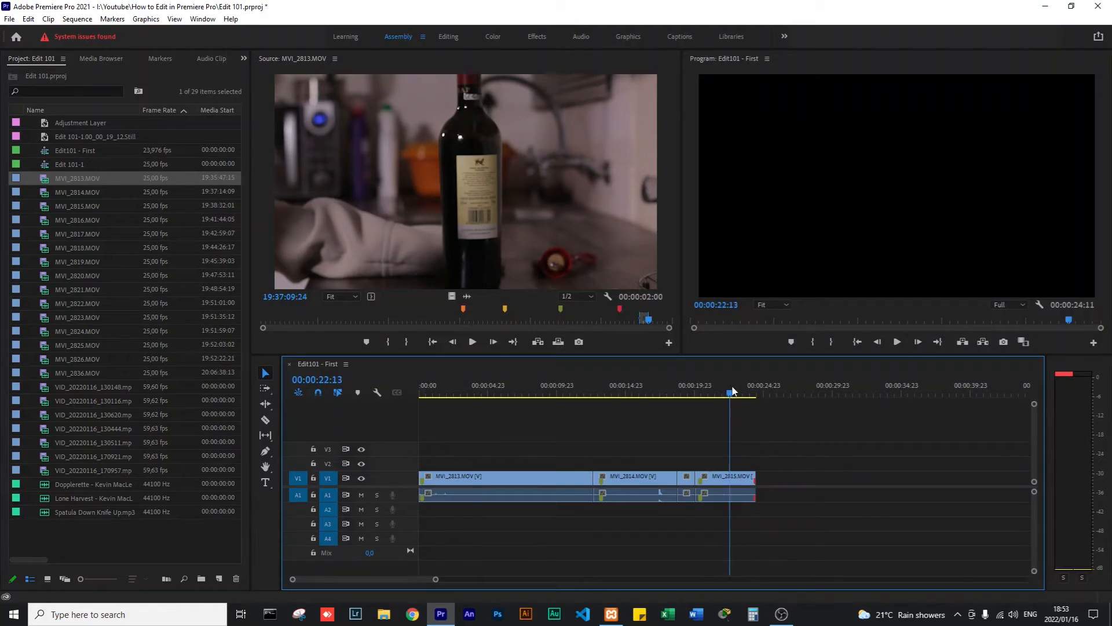
mouse_move(733, 391)
mouse_down()
mouse_move(428, 434)
mouse_move(674, 426)
mouse_move(760, 409)
mouse_move(725, 418)
mouse_move(513, 422)
mouse_move(762, 375)
mouse_move(724, 390)
mouse_move(760, 385)
mouse_move(741, 393)
mouse_up()
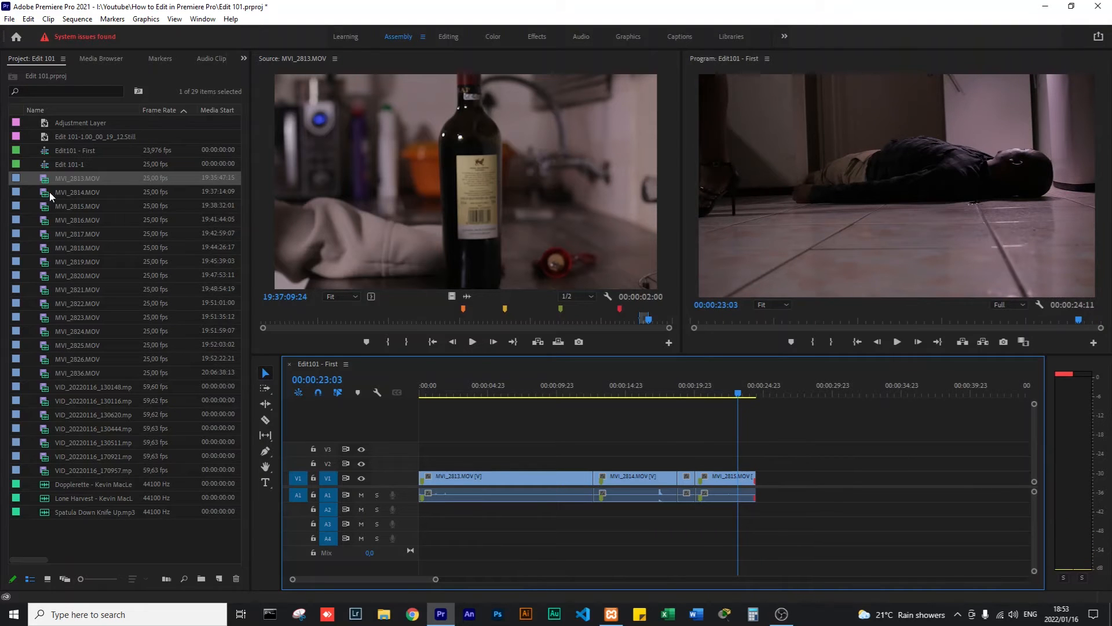
Mark 19:43:43:21 to 19:44:03:12 in MVI_2817.MOV and place that section at 00:00:24:11, directly after MVI_2815.MOV.
double_click(46, 208)
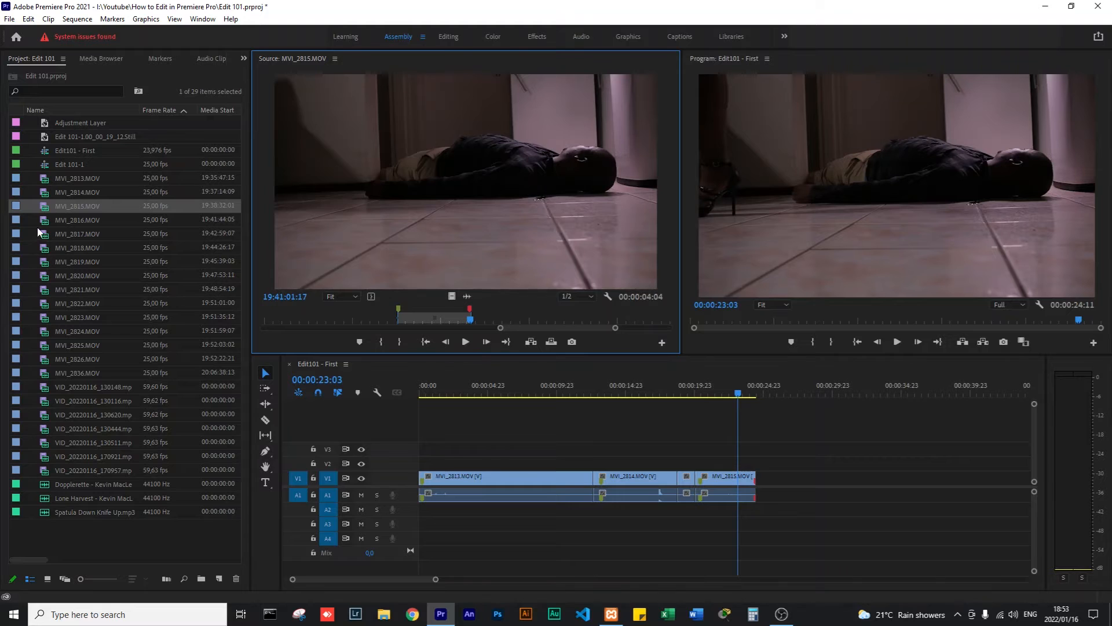
double_click(42, 223)
double_click(45, 238)
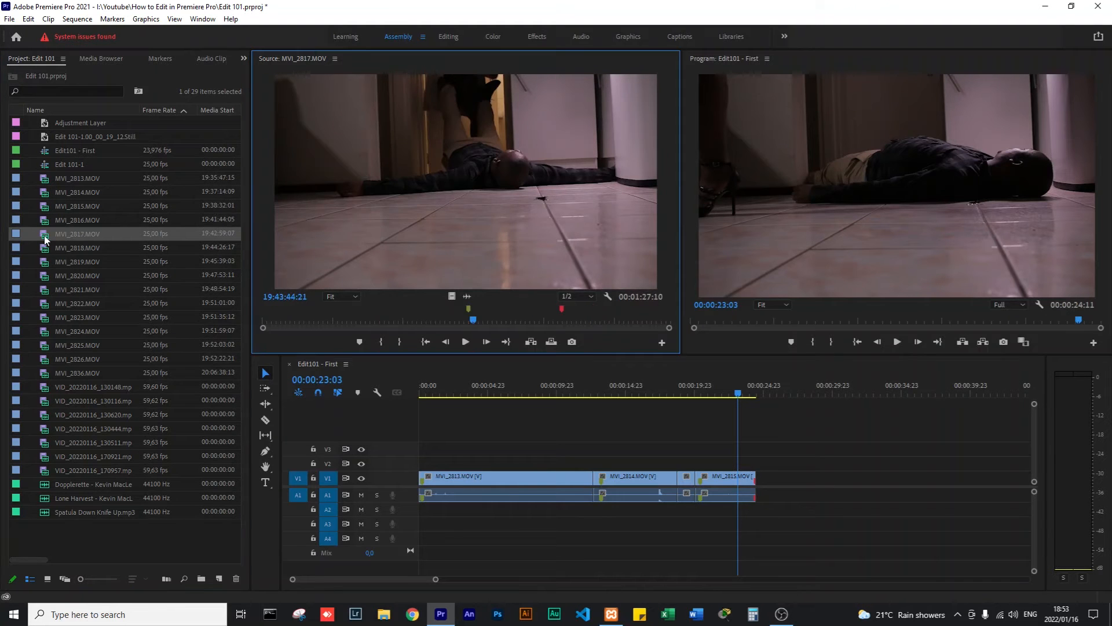
drag(473, 322, 469, 322)
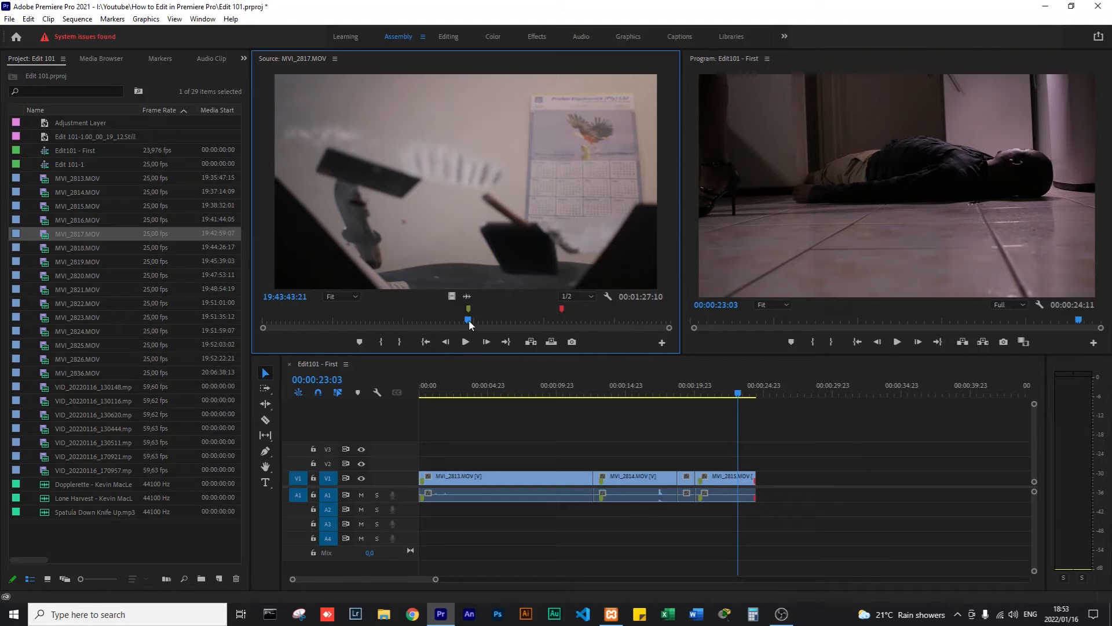
key(i)
click(561, 318)
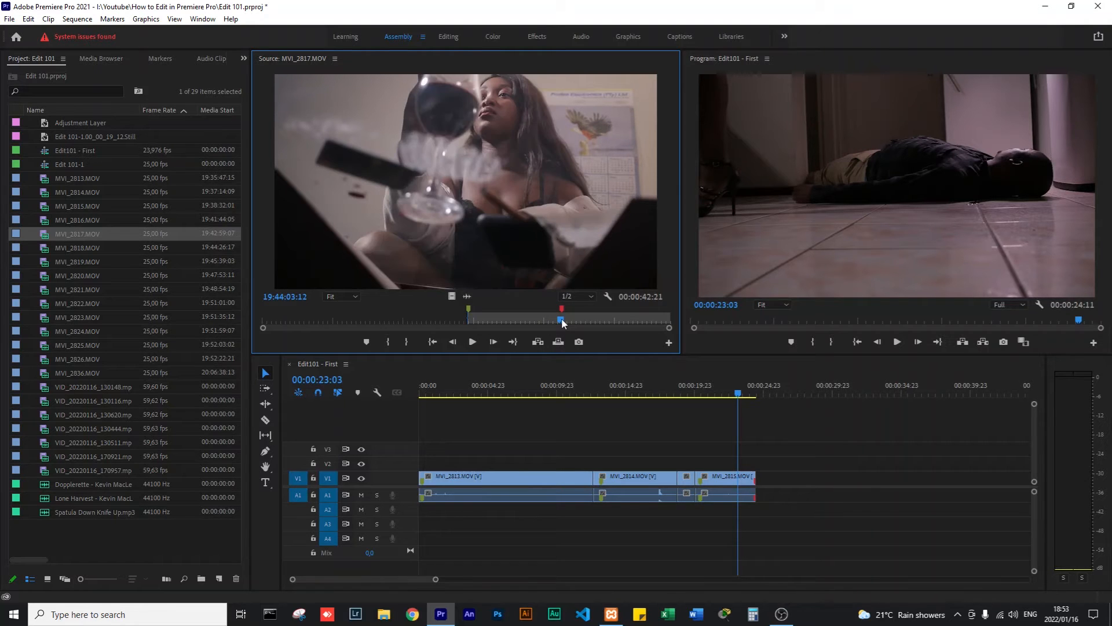
key(o)
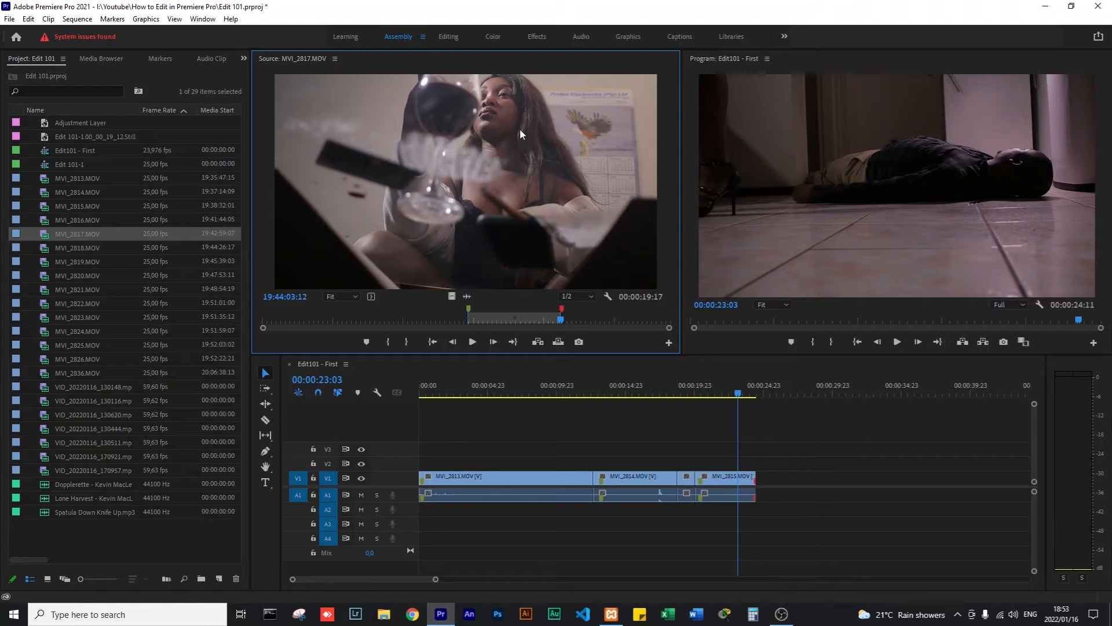
drag(555, 174, 765, 481)
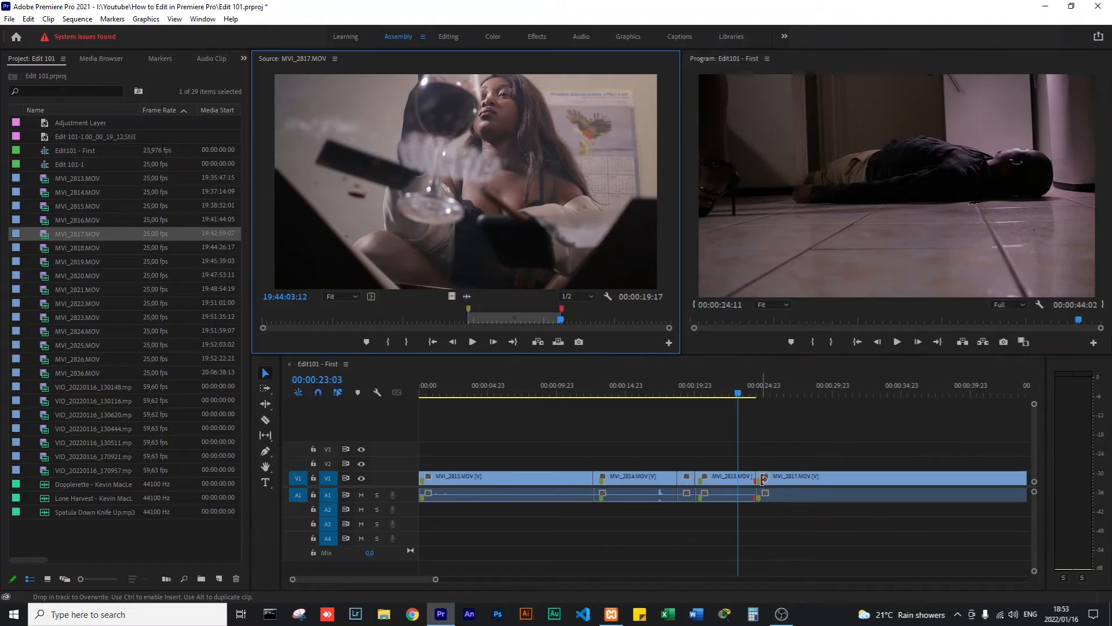
Play back the sequence across the cut from MVI_2815.MOV into the new MVI_2817.MOV clip.
drag(735, 395, 711, 395)
key(space)
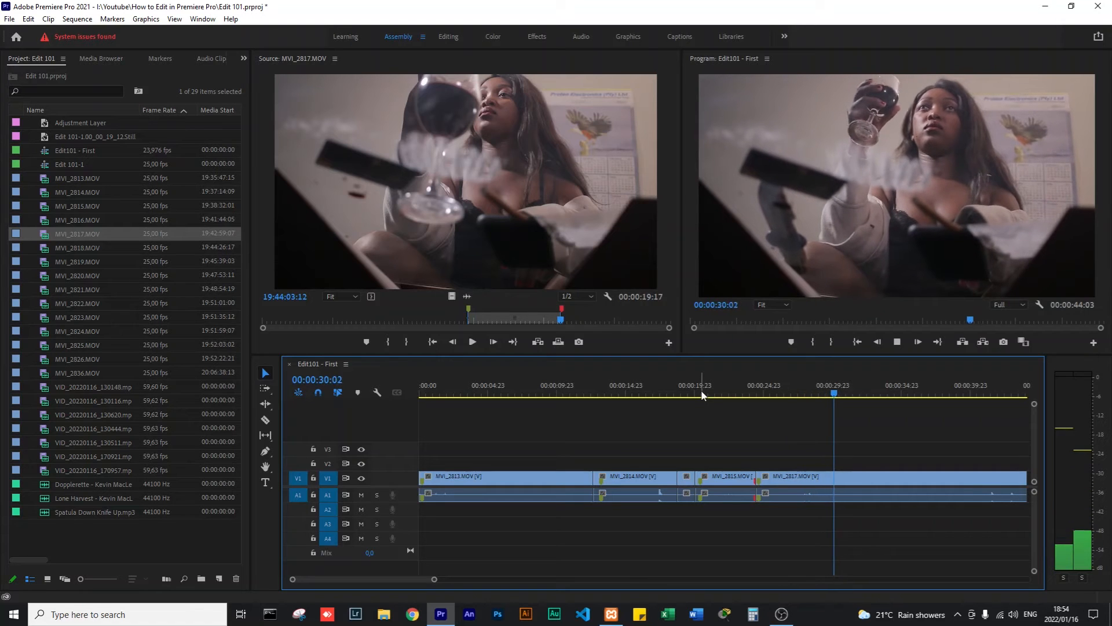
key(space)
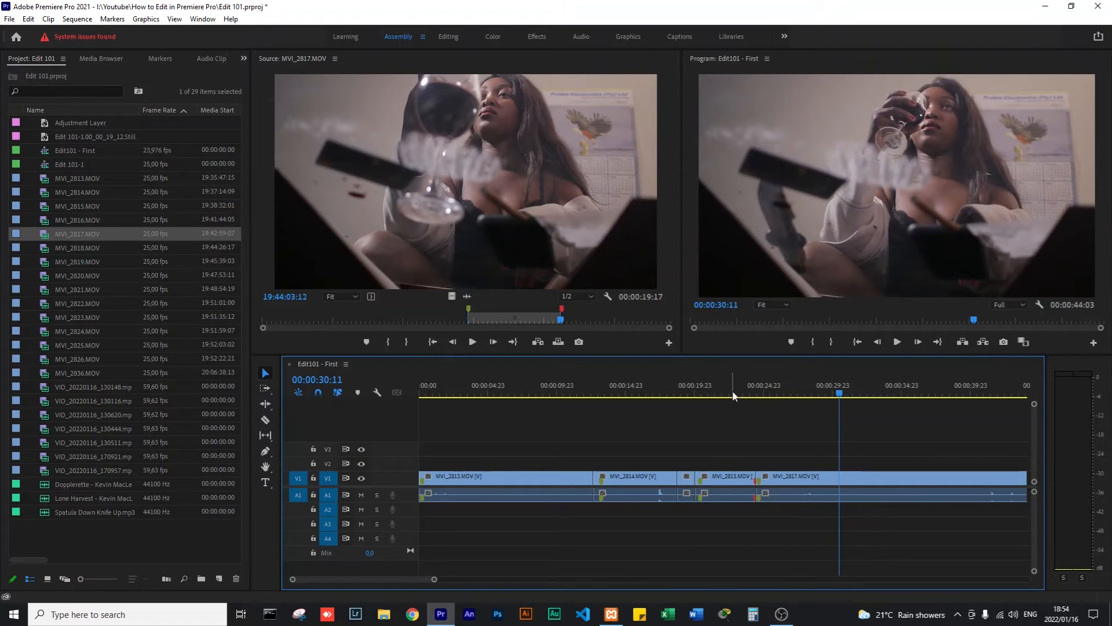
key(space)
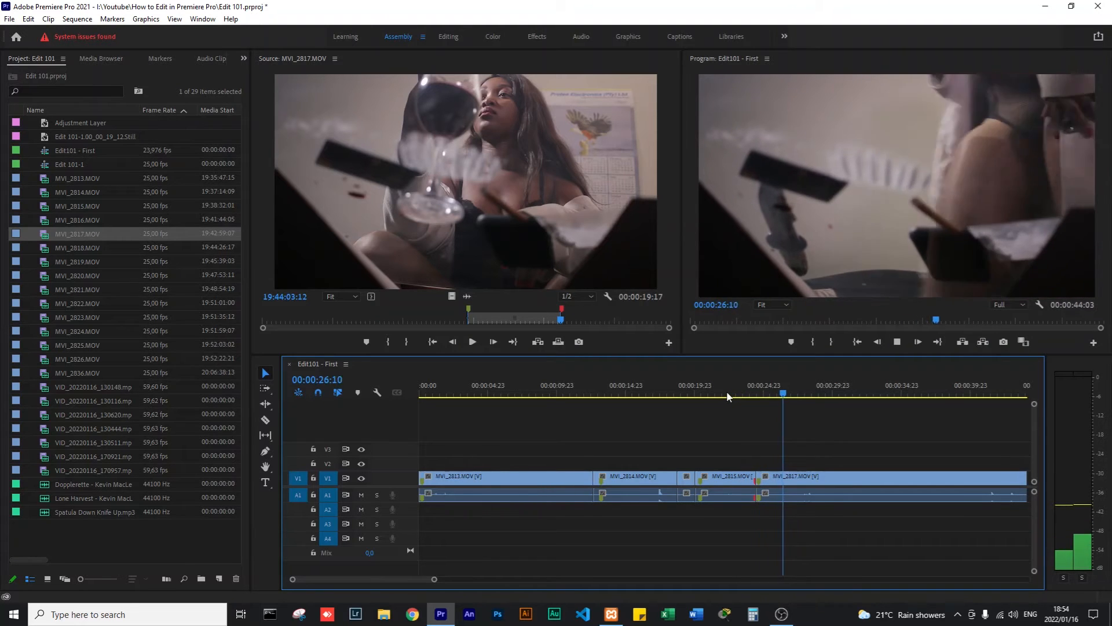
key(space)
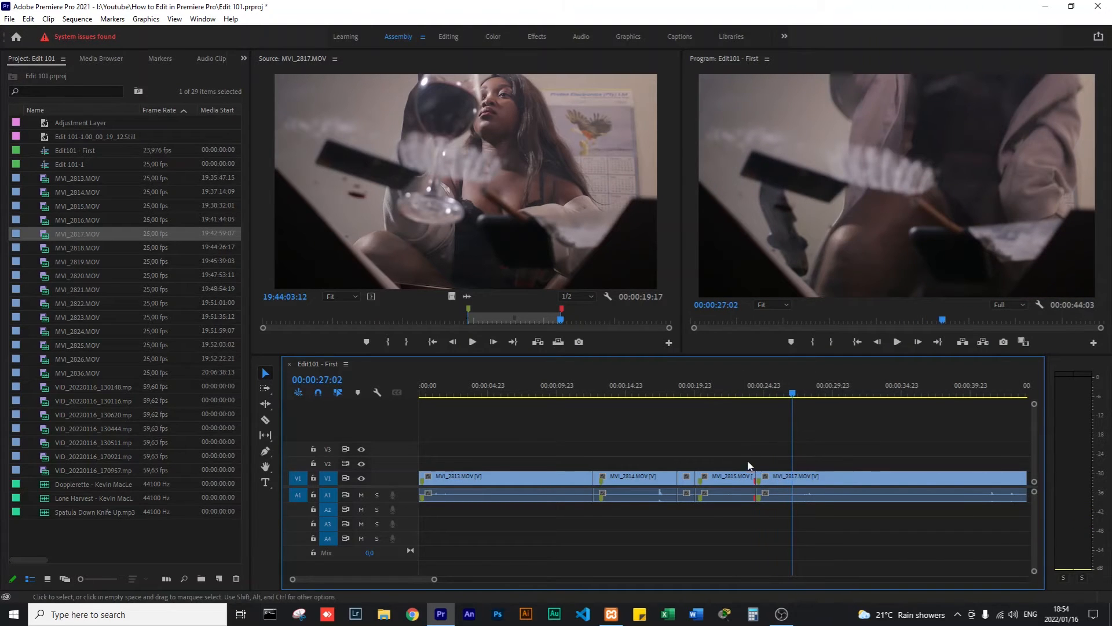
Trim the start of the MVI_2817.MOV clip to 00:00:26:01 and delete the gap left after MVI_2815.MOV.
drag(793, 395, 780, 401)
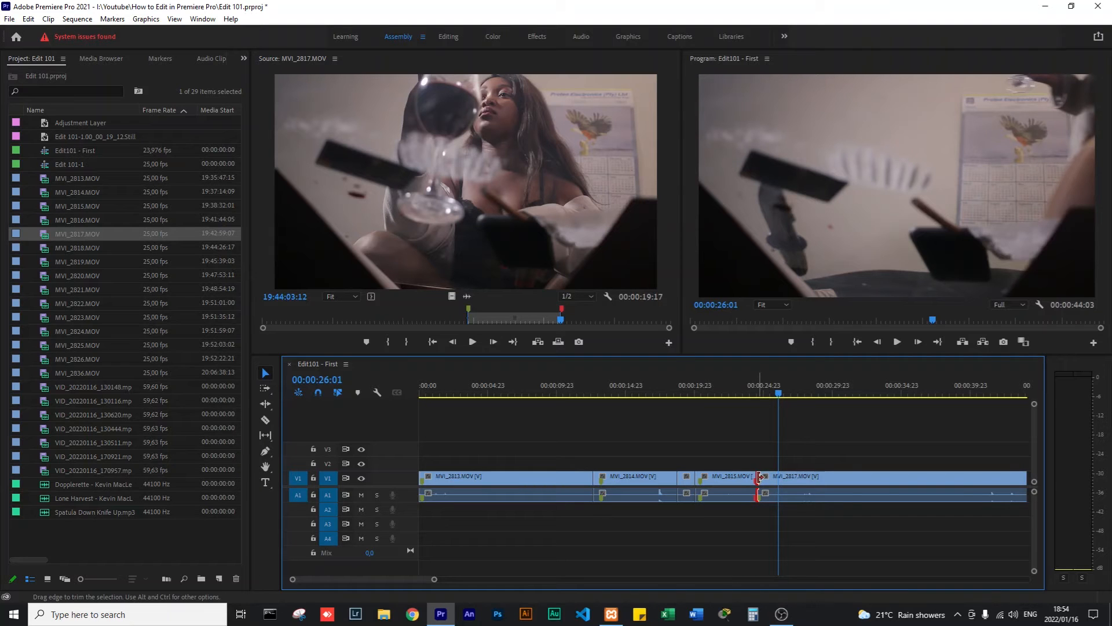
drag(759, 479, 780, 476)
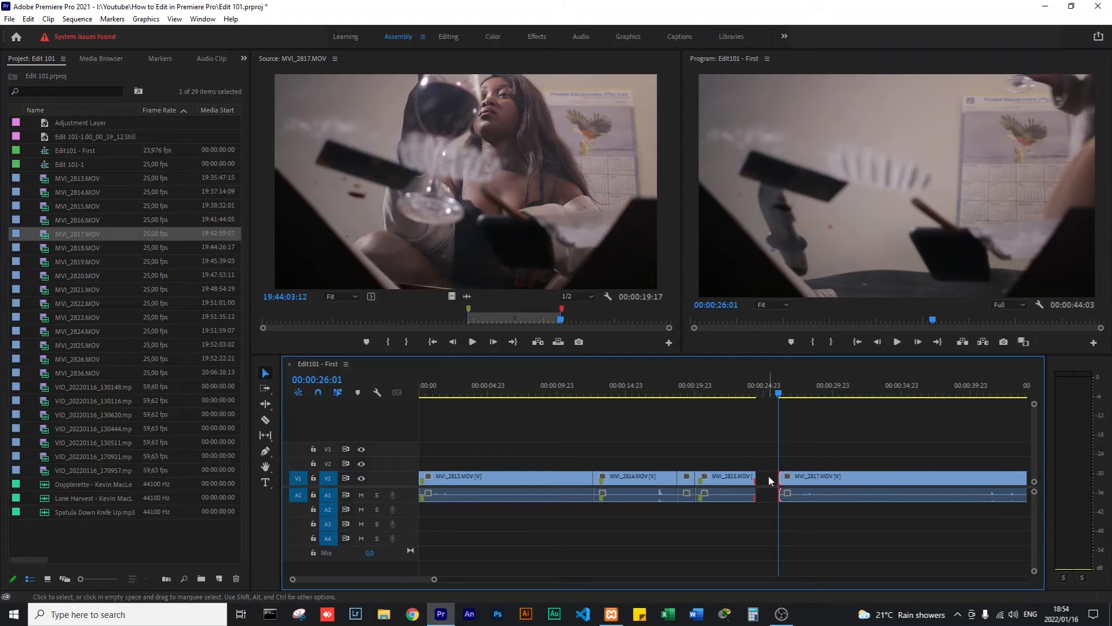
click(766, 475)
key(Delete)
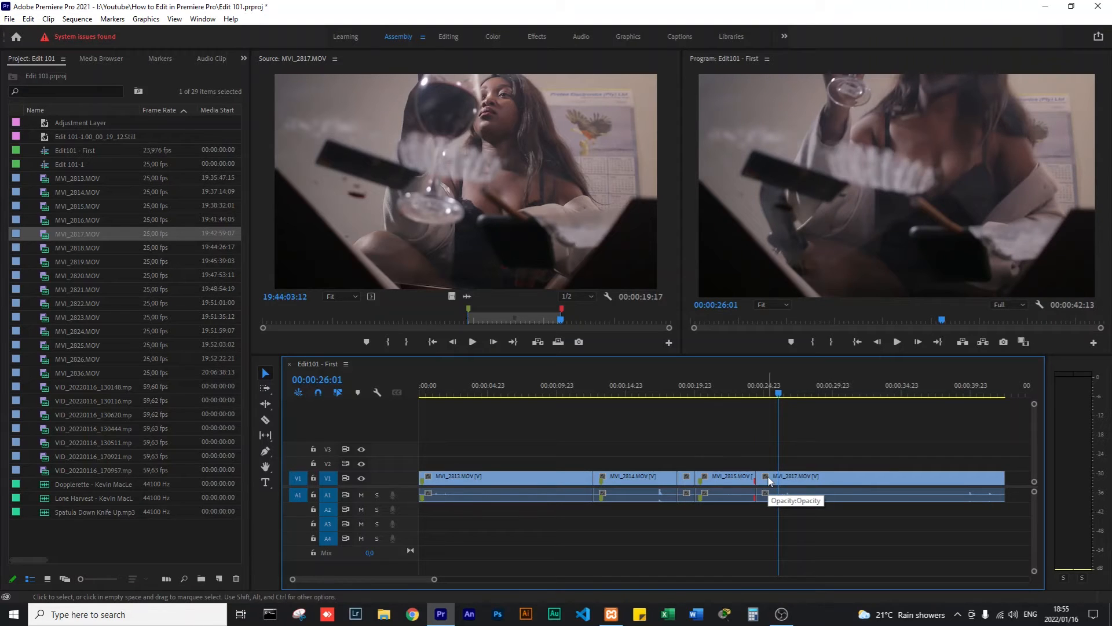
Play back the sequence from about 00:00:22:16 across the trimmed cut into MVI_2817.MOV.
click(748, 393)
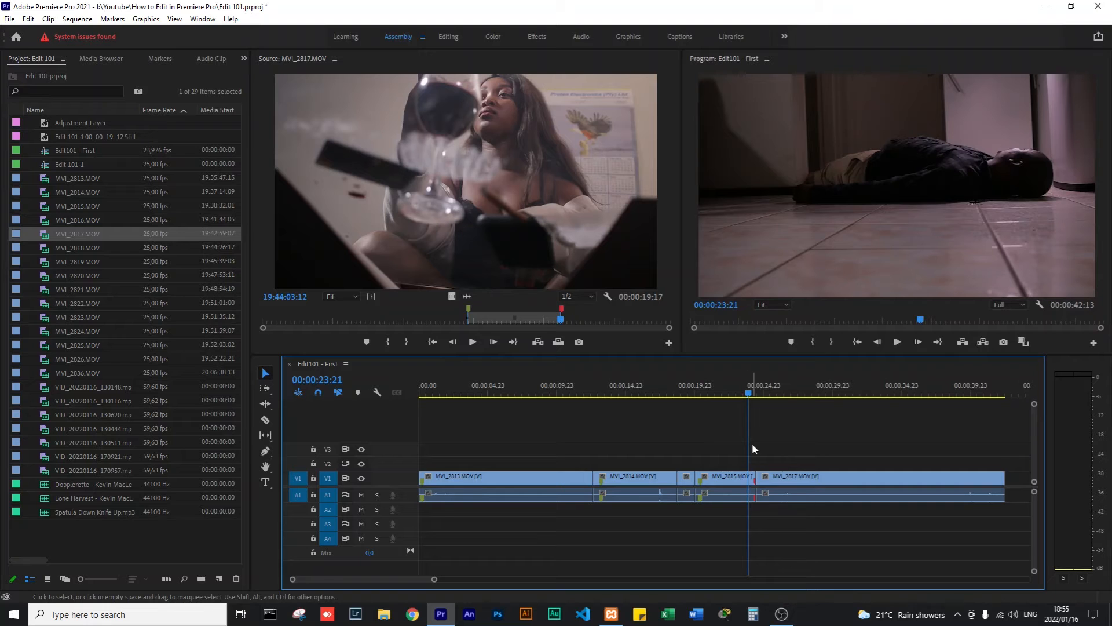
click(733, 393)
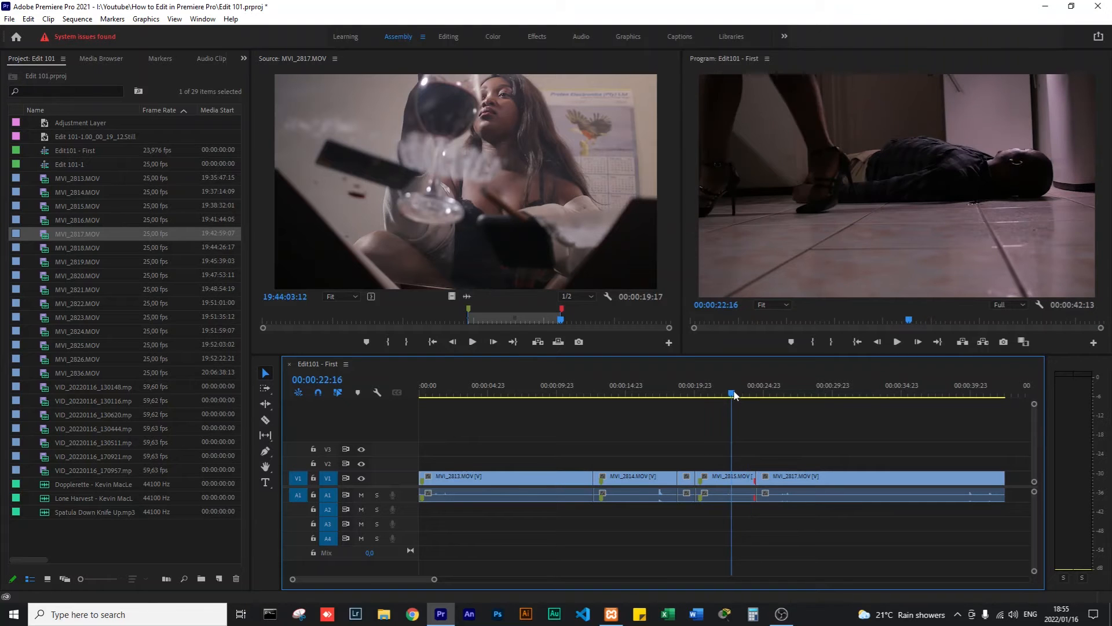
key(space)
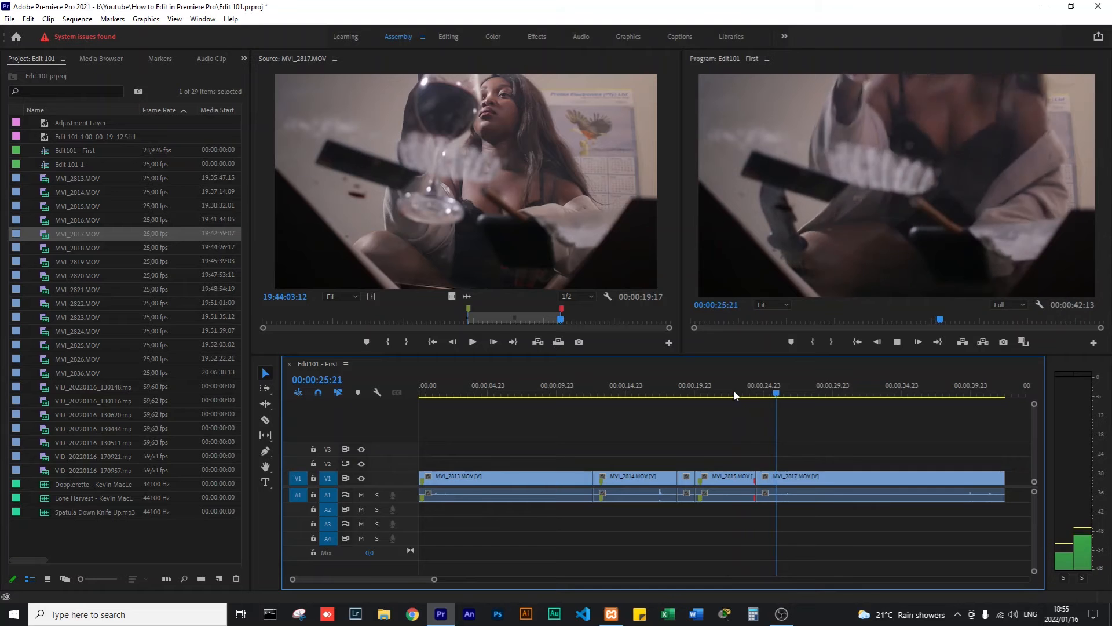
click(720, 394)
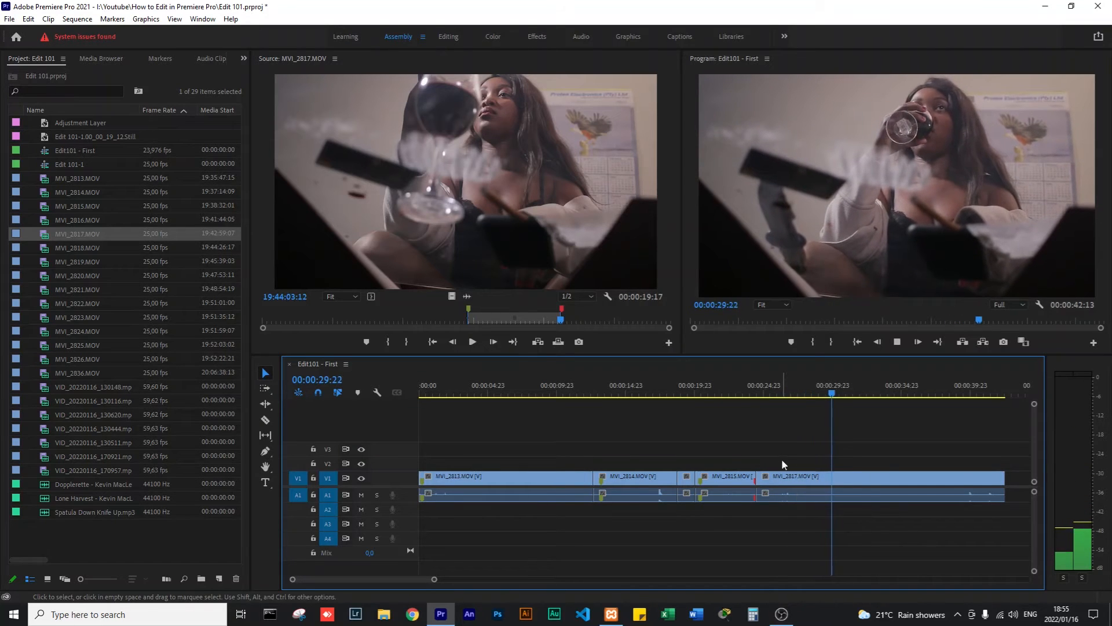
key(space)
Select the MVI_2817.MOV clip and park the playhead at 00:00:24:17, just after its start.
click(789, 478)
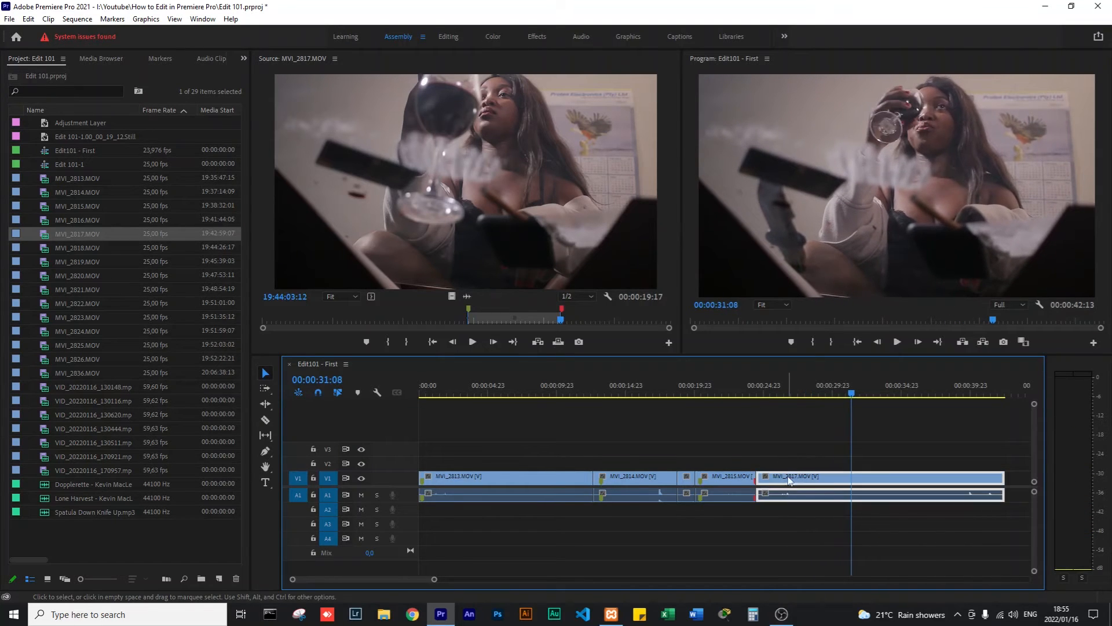
drag(789, 499, 791, 499)
click(755, 393)
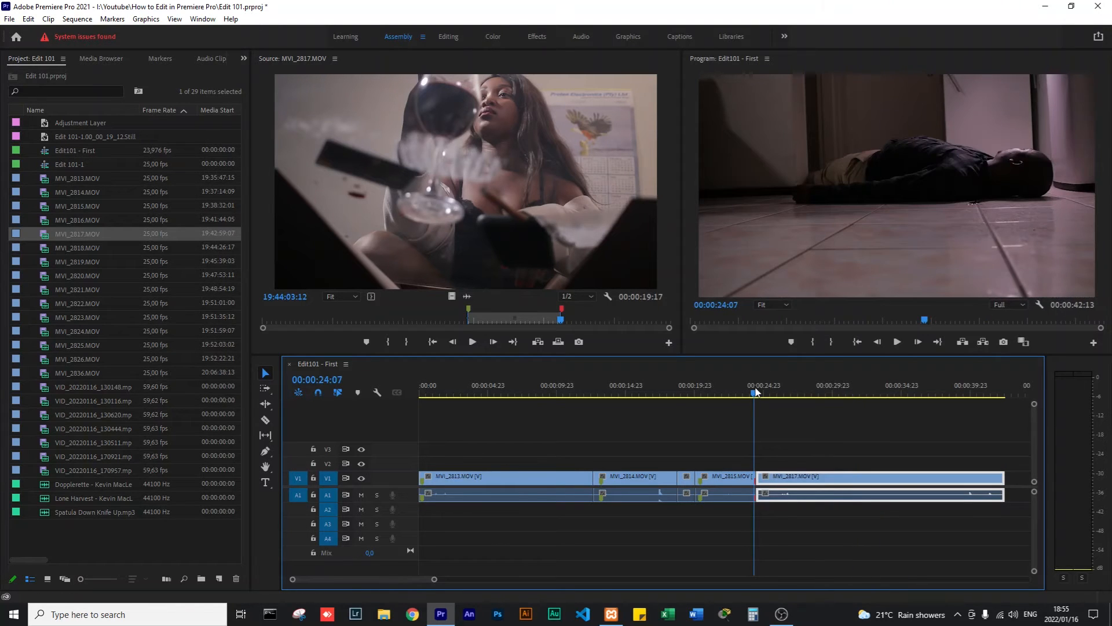
click(761, 392)
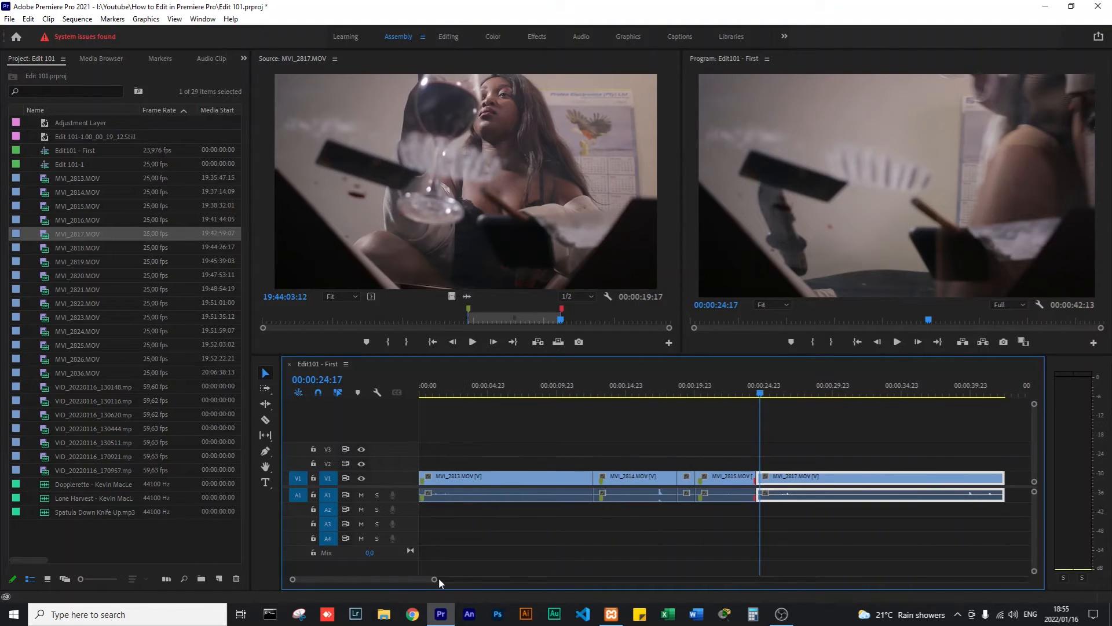
mouse_move(435, 580)
mouse_down()
mouse_move(446, 587)
mouse_move(436, 585)
mouse_up()
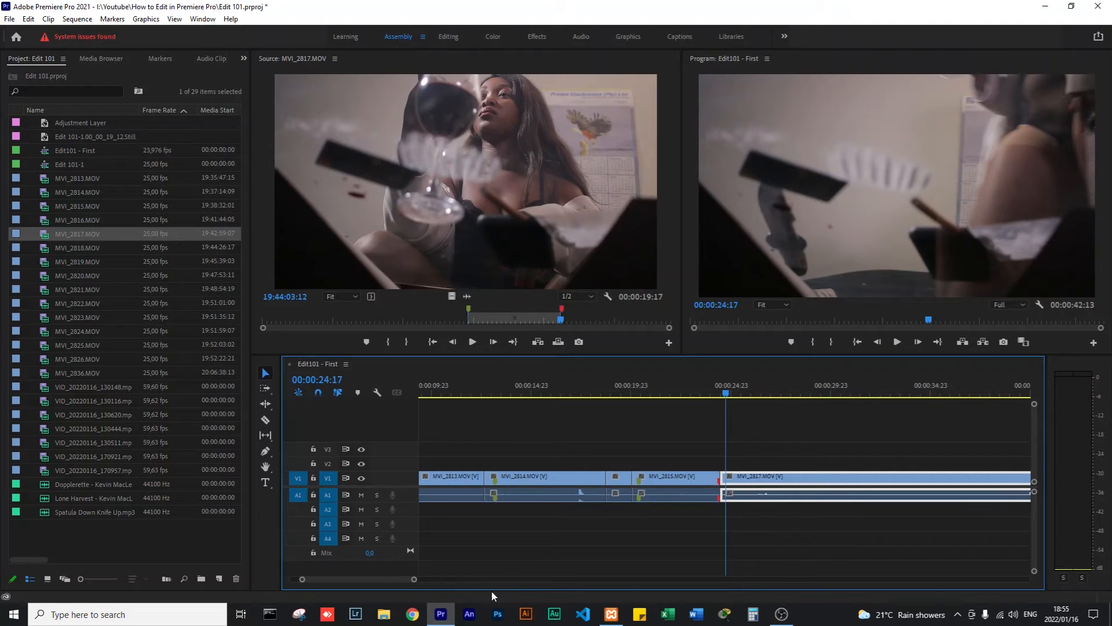
key(minus)
key(minus)
key(minus)
key(minus)
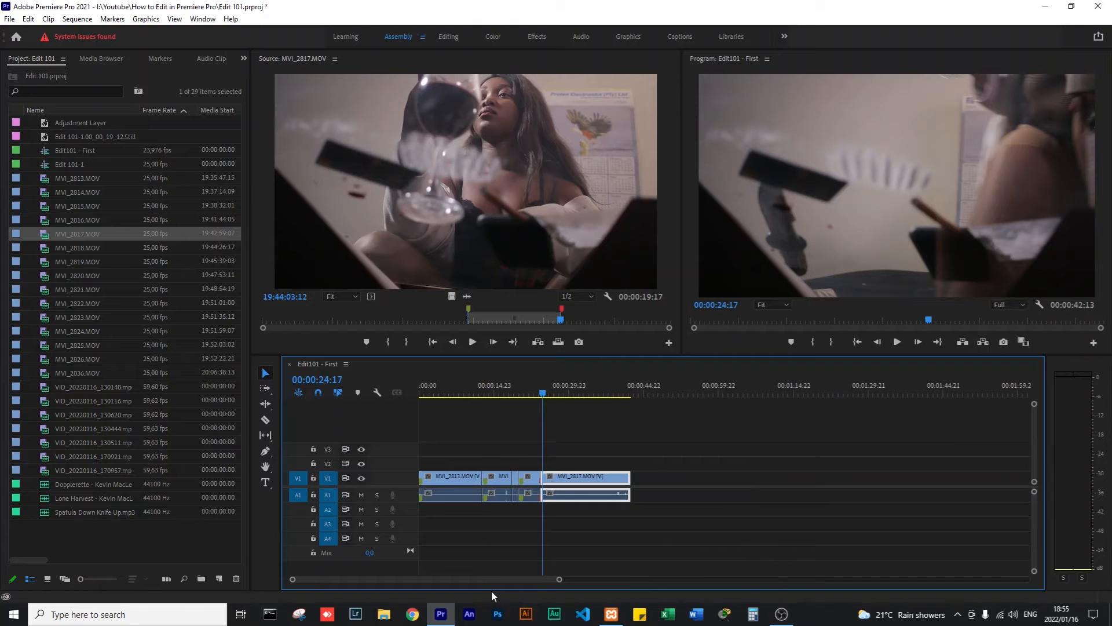
key(minus)
key(equal)
key(equal)
key(equal)
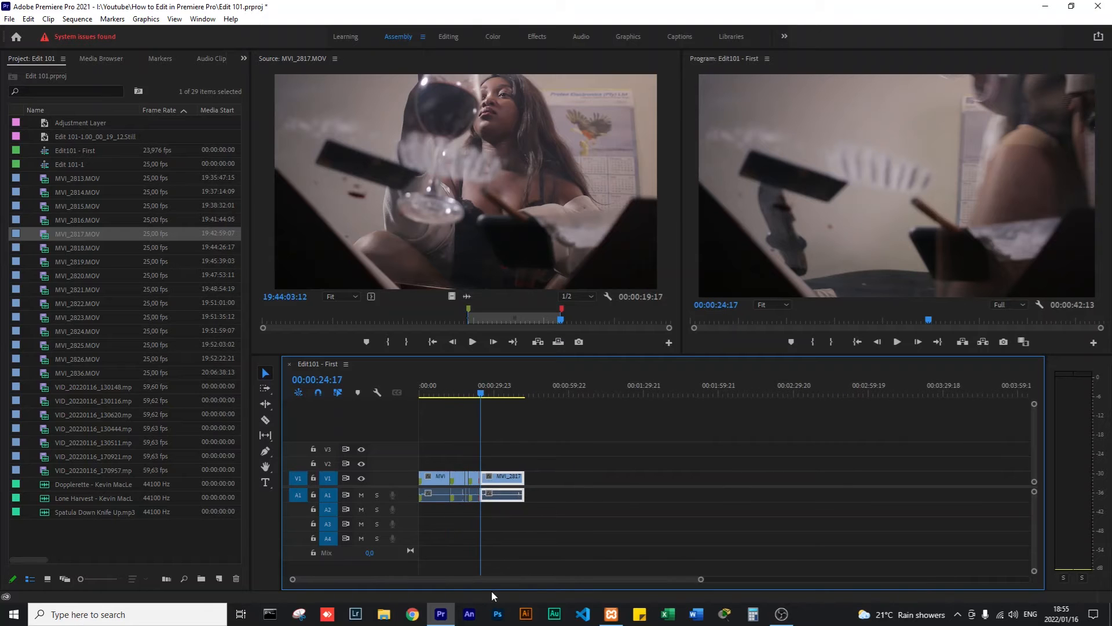
key(equal)
key(equal)
key(equal)
key(equal)
key(equal)
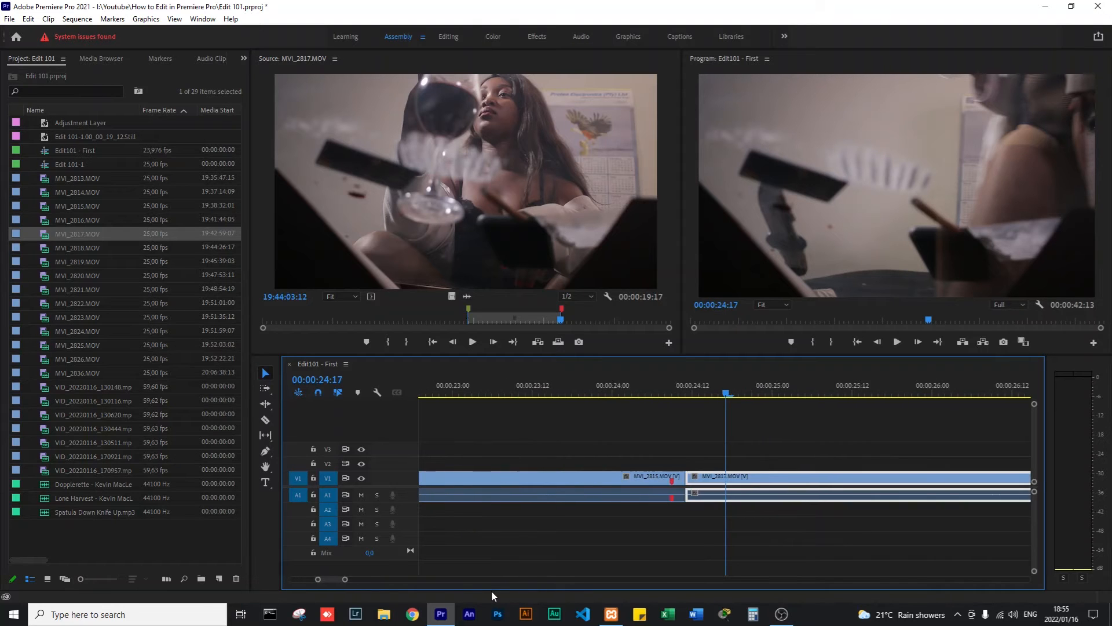
key(equal)
key(equal)
key(equal)
key(equal)
Adjust the start of the MVI_2817.MOV clip to 00:00:24:13 and delete the gap left after MVI_2815.MOV.
key(minus)
key(minus)
key(minus)
key(minus)
key(minus)
key(equal)
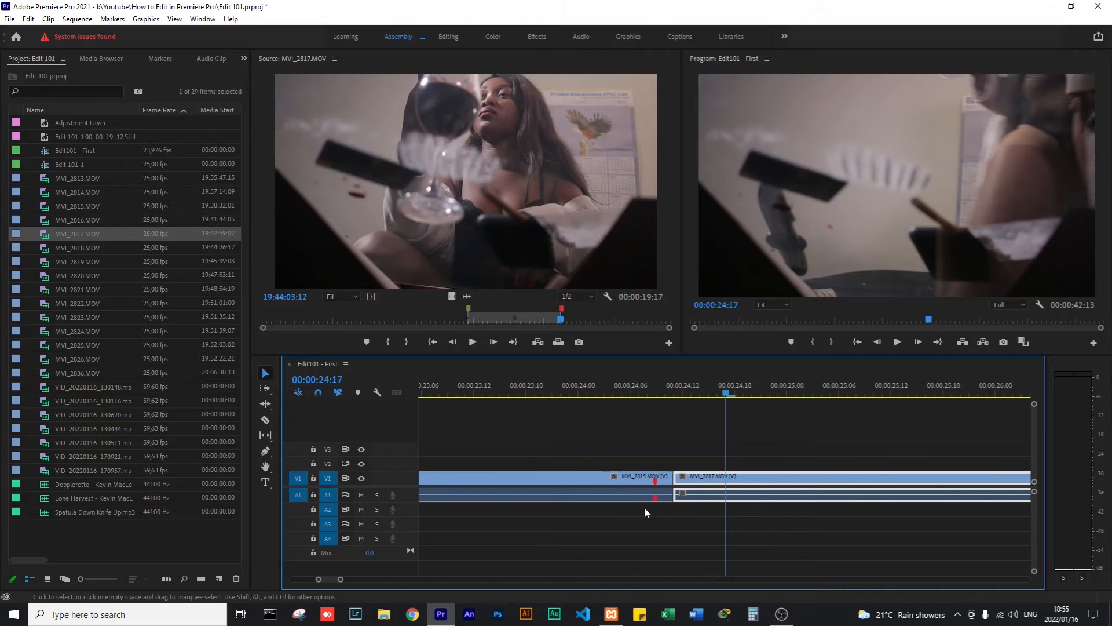
click(689, 452)
drag(681, 476, 802, 482)
drag(713, 479, 695, 479)
click(681, 476)
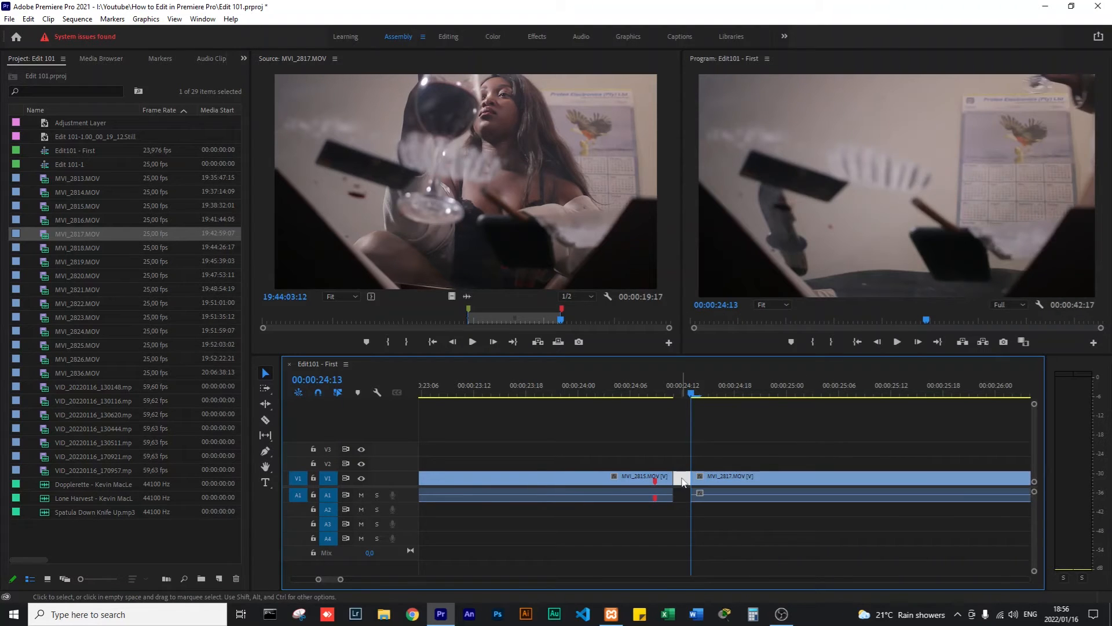
key(Delete)
Play back the sequence from before MVI_2815.MOV across the adjusted cut into MVI_2817.MOV.
click(638, 393)
alt+scroll(729, 431, down, 5)
key(space)
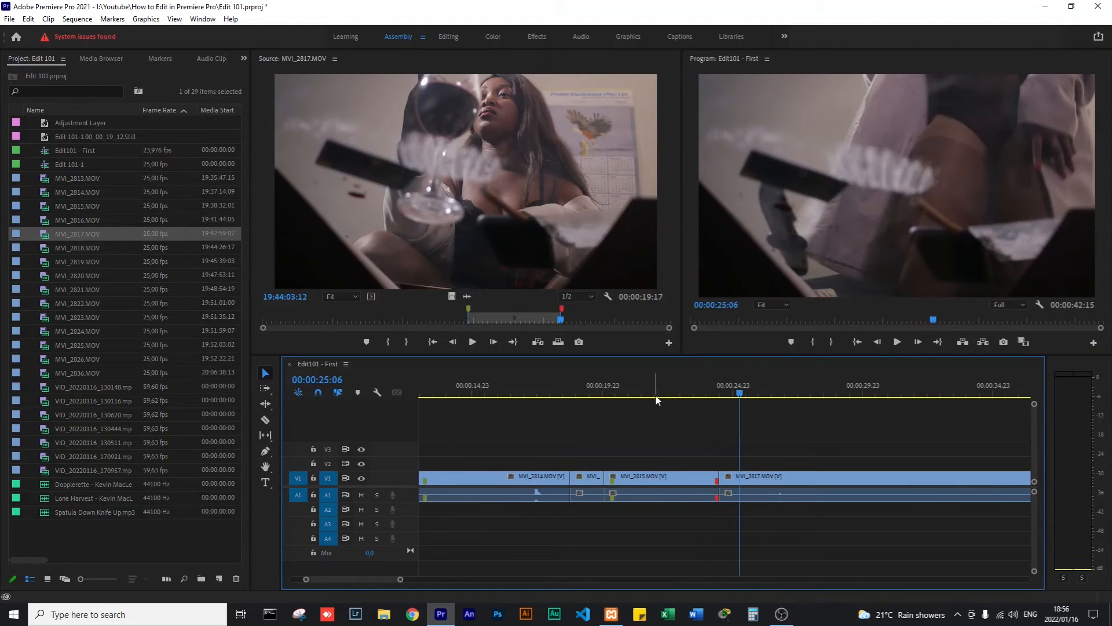
click(589, 395)
key(space)
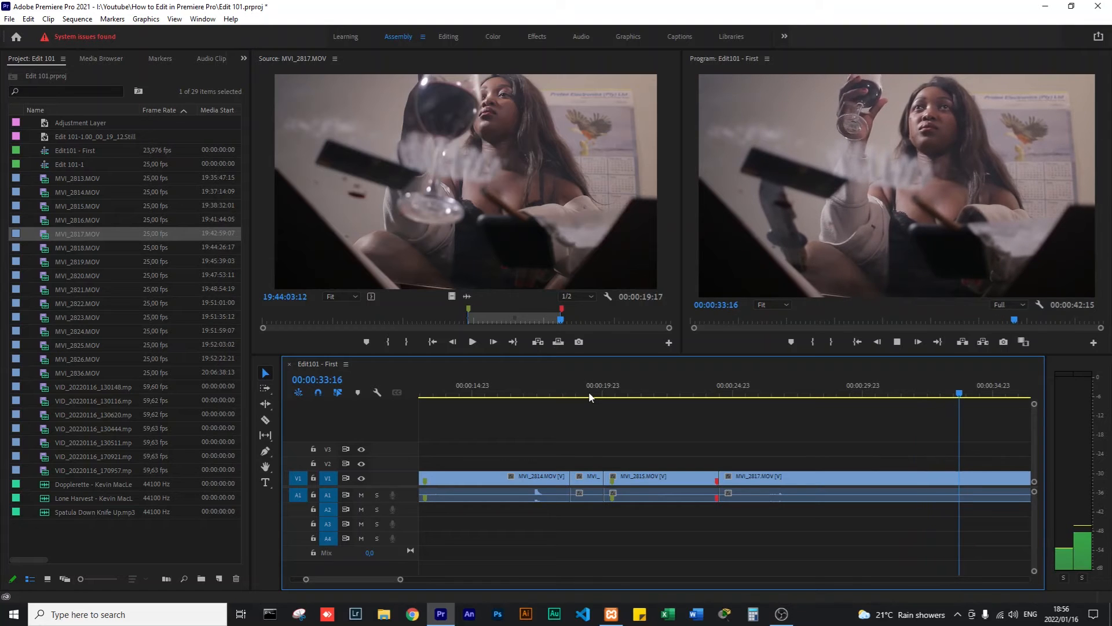
click(590, 396)
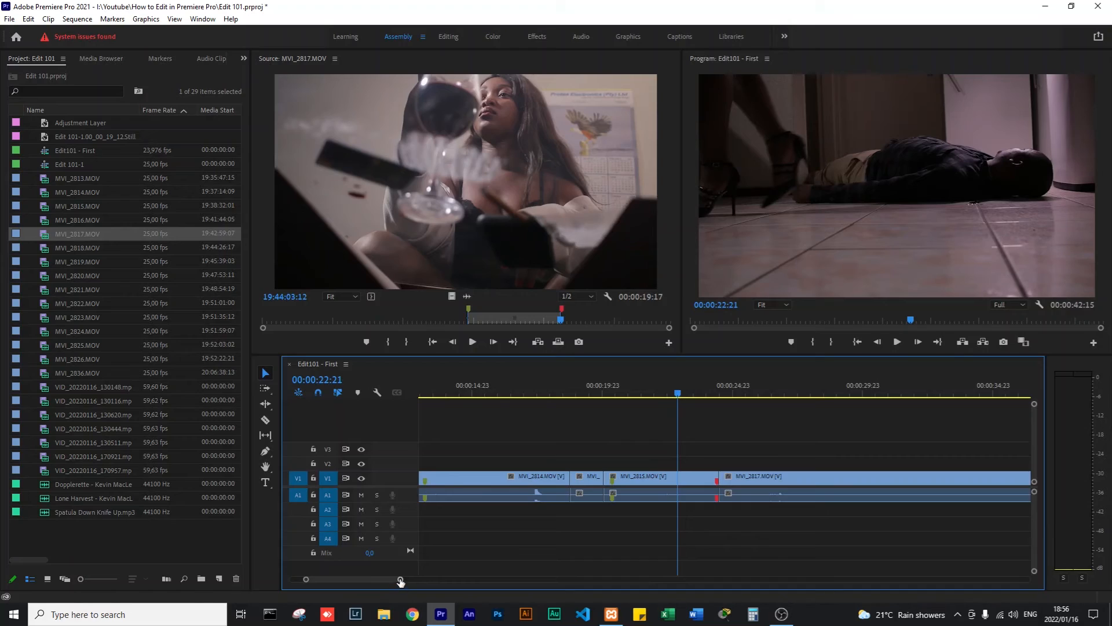
drag(400, 581, 471, 580)
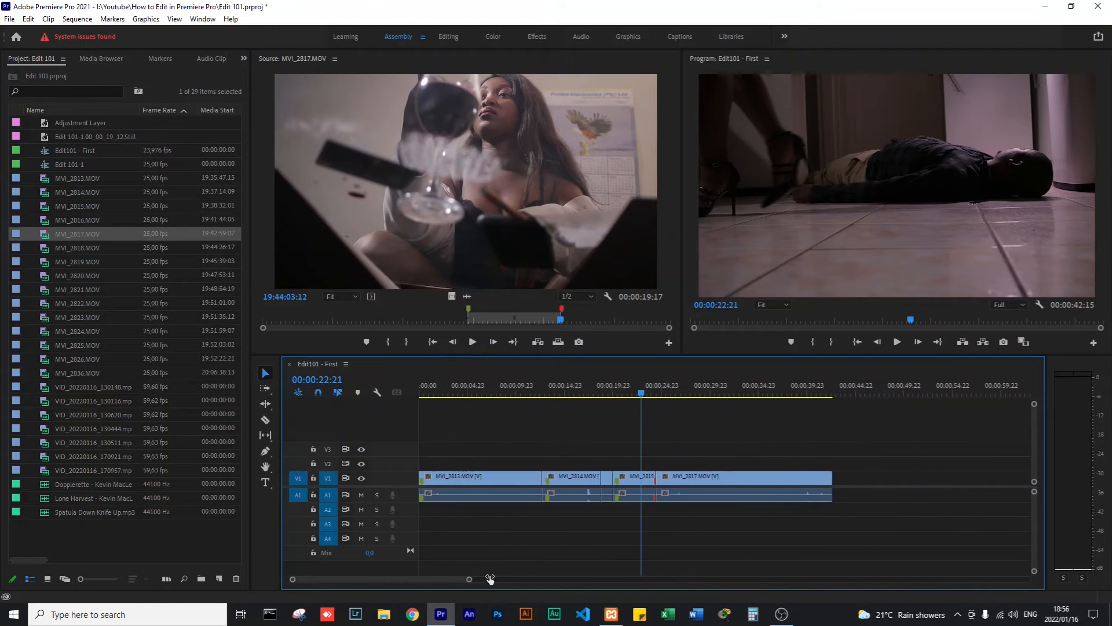
click(762, 388)
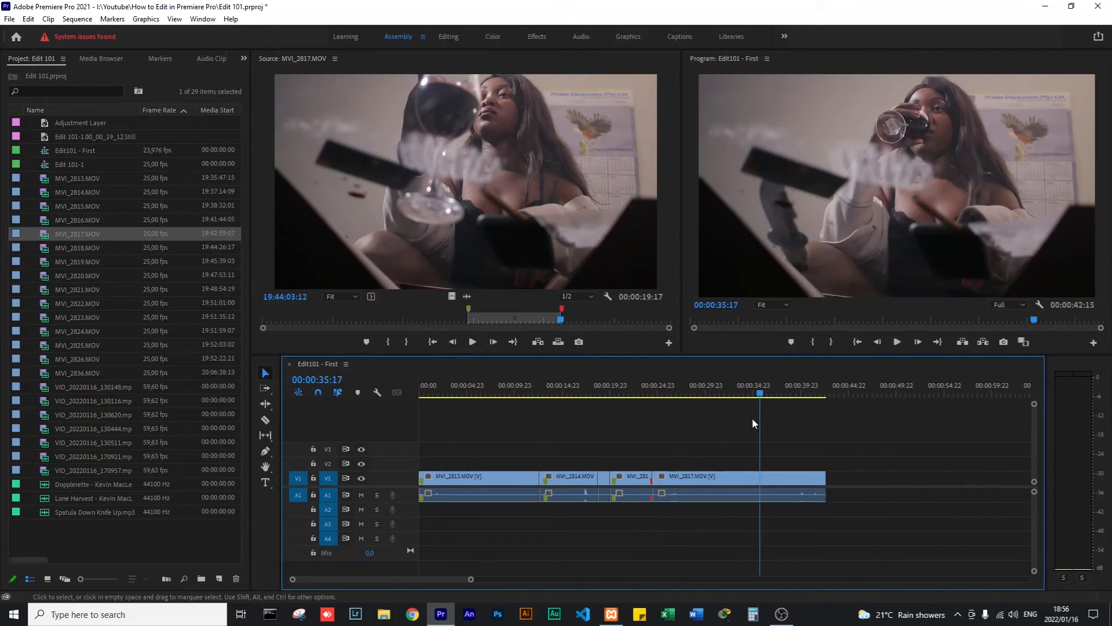
key(minus)
key(minus)
key(minus)
key(equal)
key(equal)
key(equal)
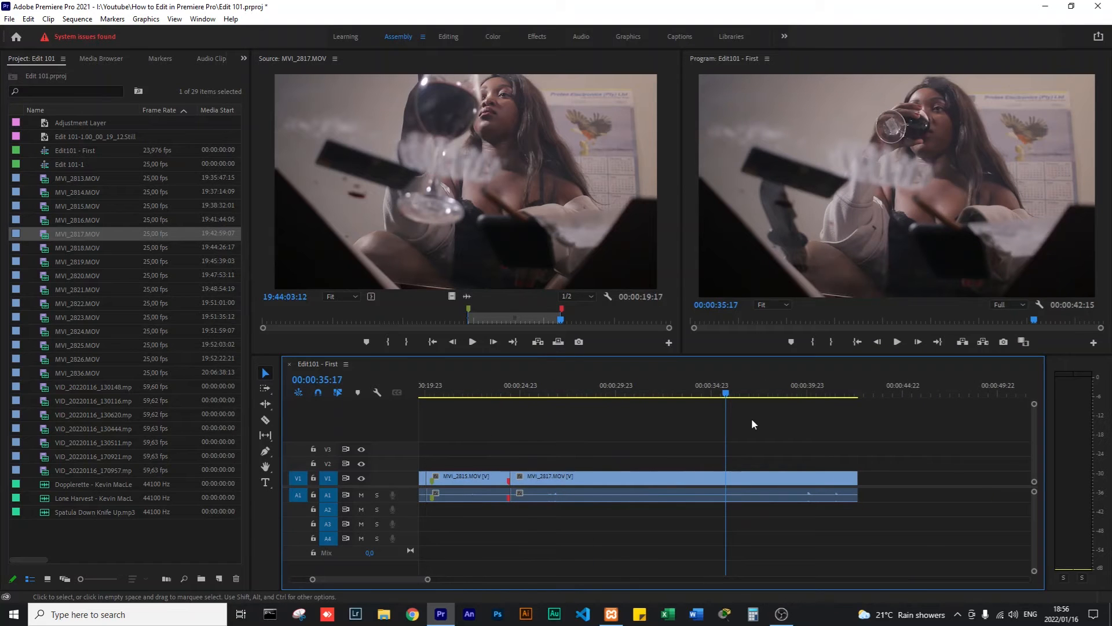
key(equal)
key(equal)
key(minus)
key(minus)
key(minus)
key(minus)
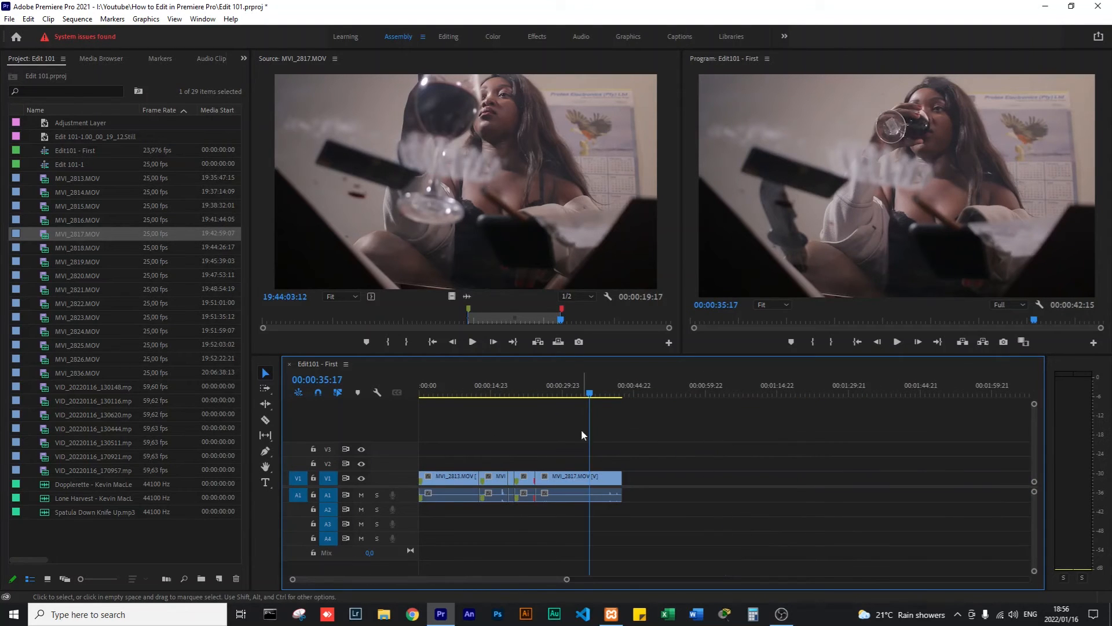
Mark 19:45:00:10 to 19:45:07:22 in MVI_2818.MOV and place that section at 00:00:42:15, directly after MVI_2817.MOV.
drag(589, 393, 533, 395)
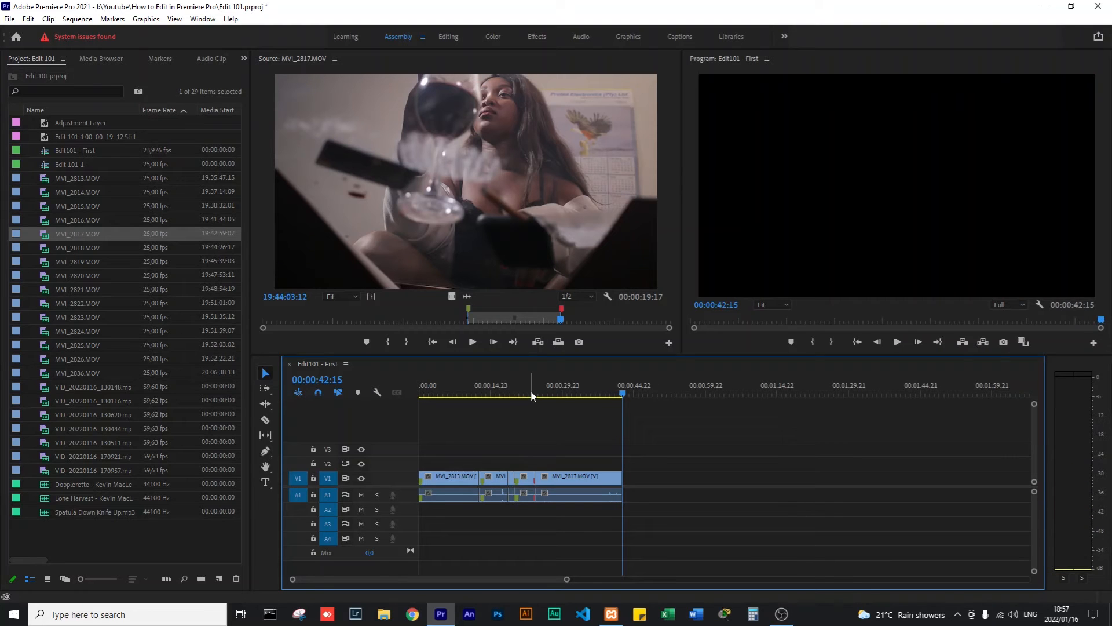
double_click(43, 251)
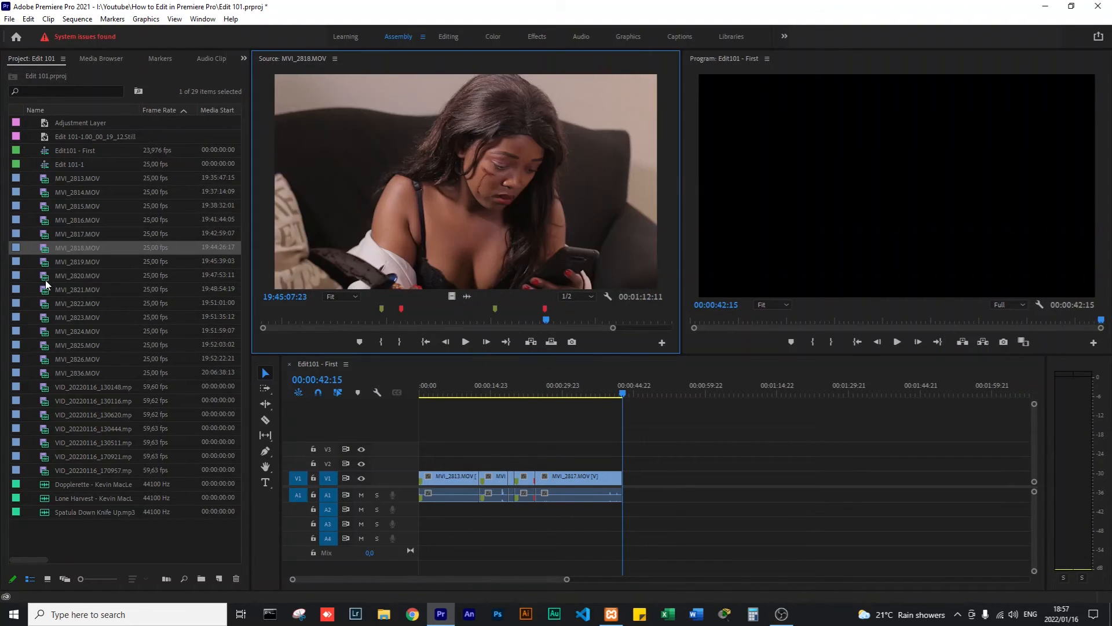
drag(496, 322, 533, 323)
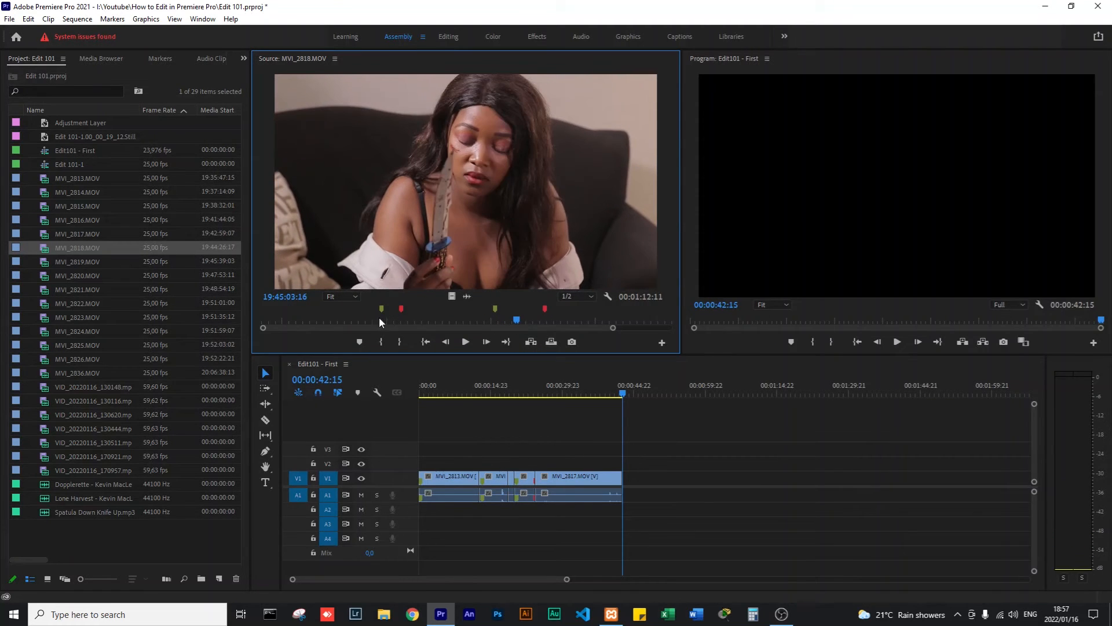
drag(517, 323, 494, 317)
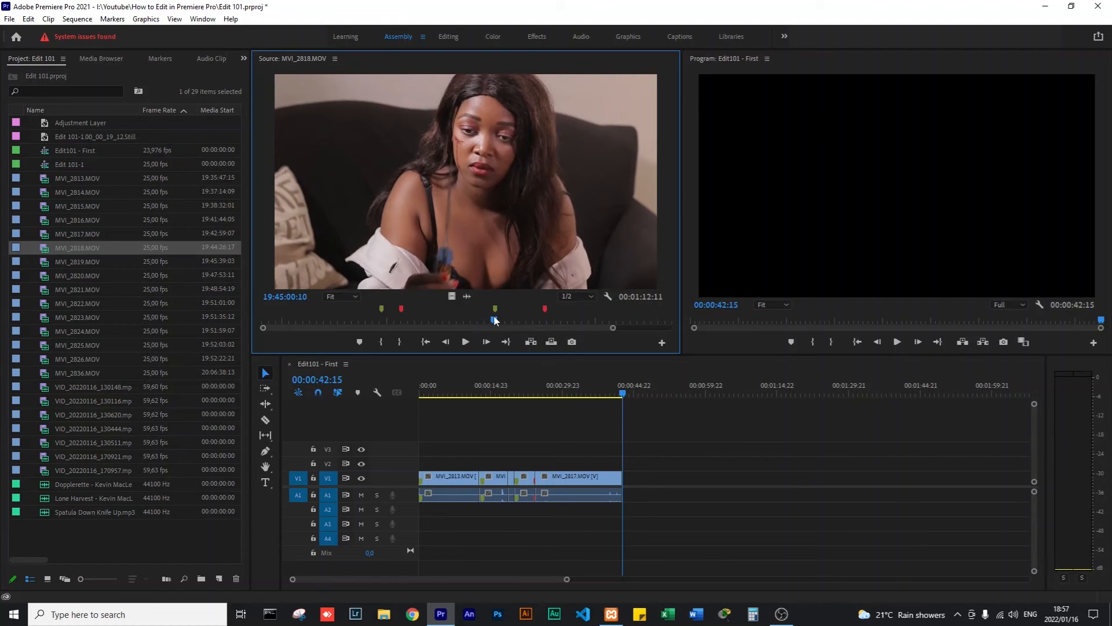
key(i)
drag(494, 320, 546, 323)
key(o)
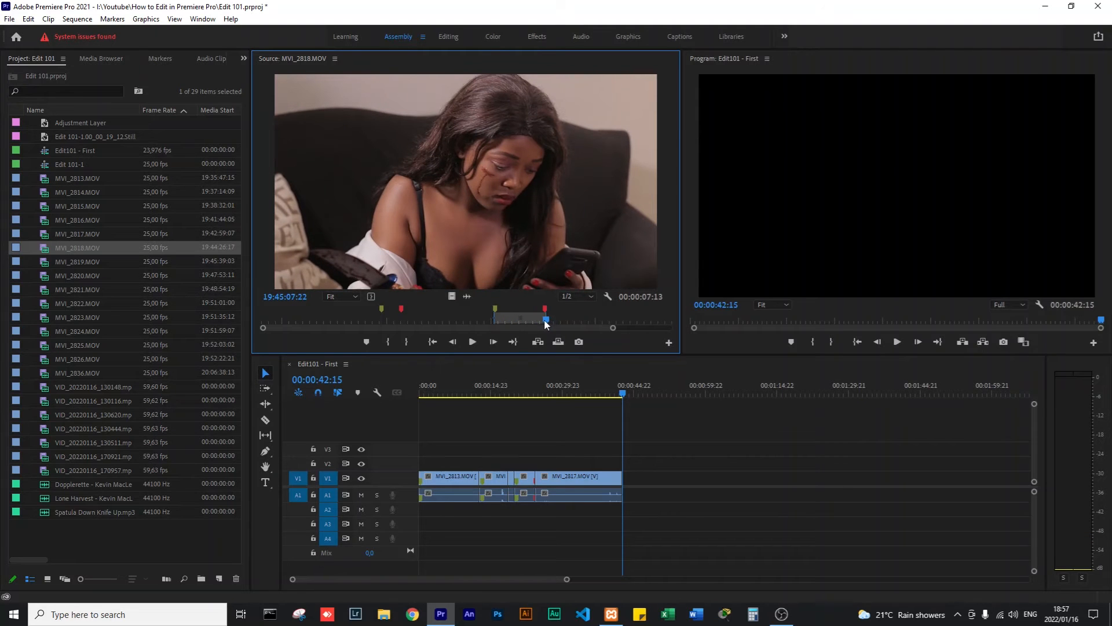
drag(664, 340, 632, 482)
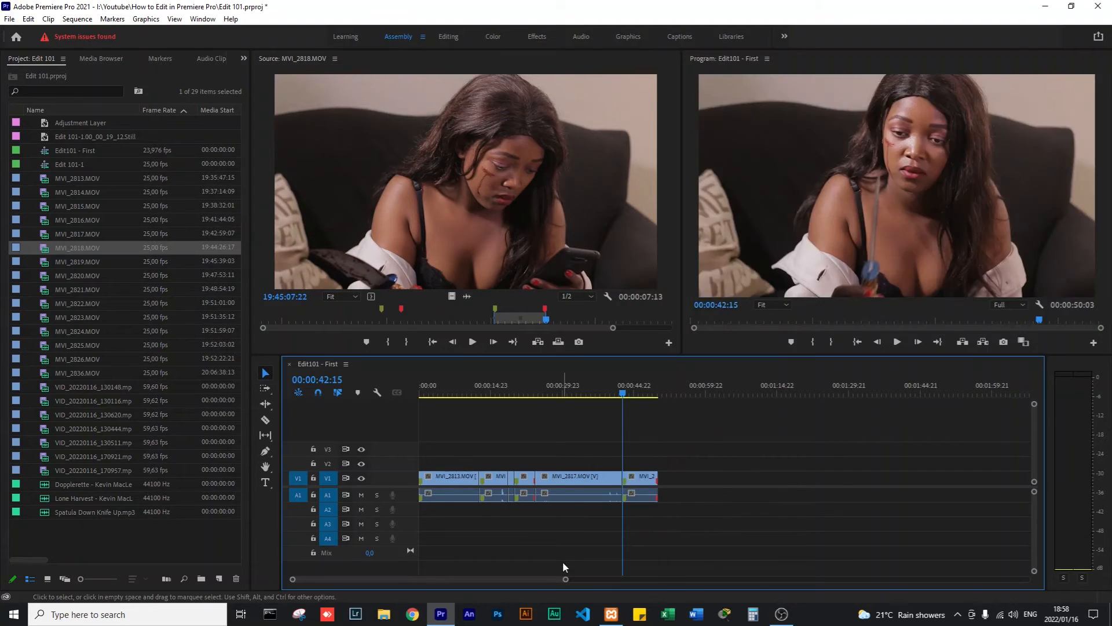
Play back the end of MVI_2817.MOV and the new MVI_2818.MOV clip, then return the playhead to about 00:00:46:11.
click(609, 393)
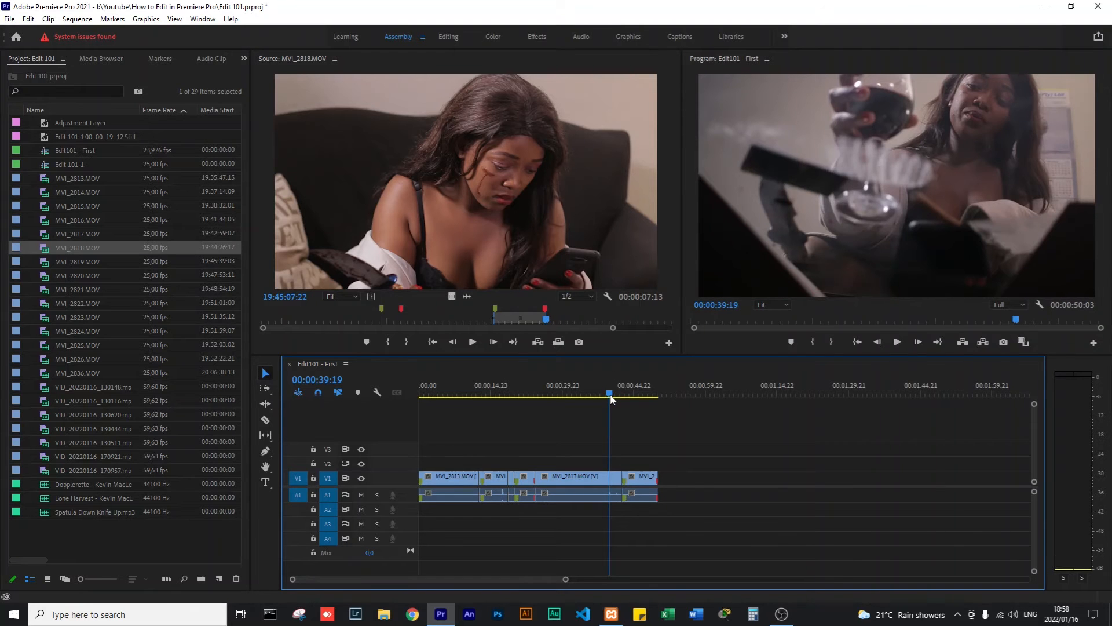
key(space)
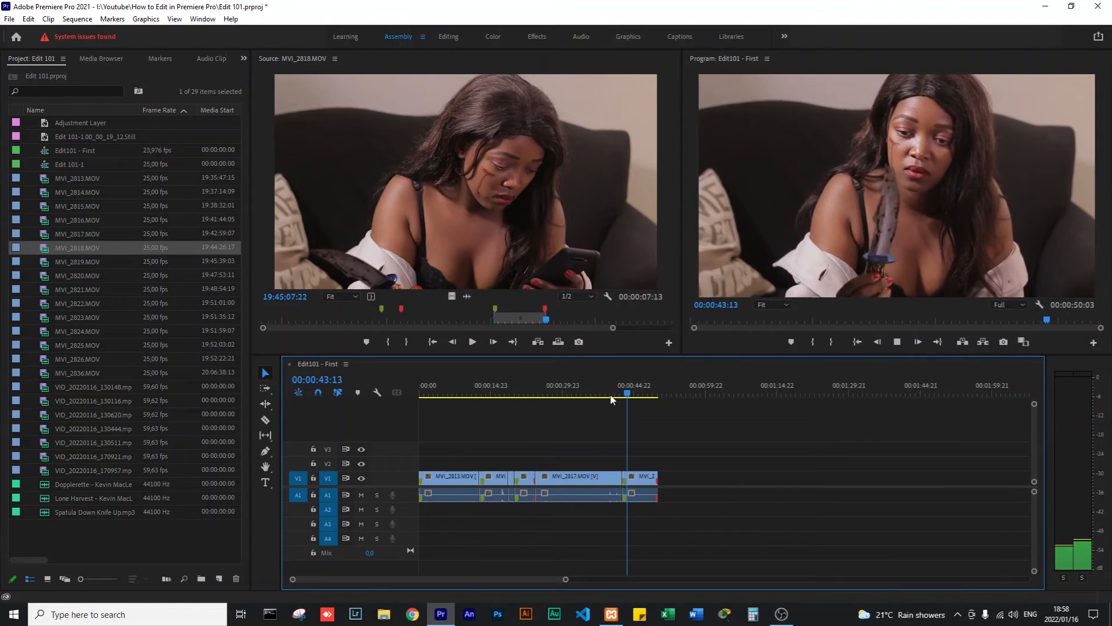
click(590, 396)
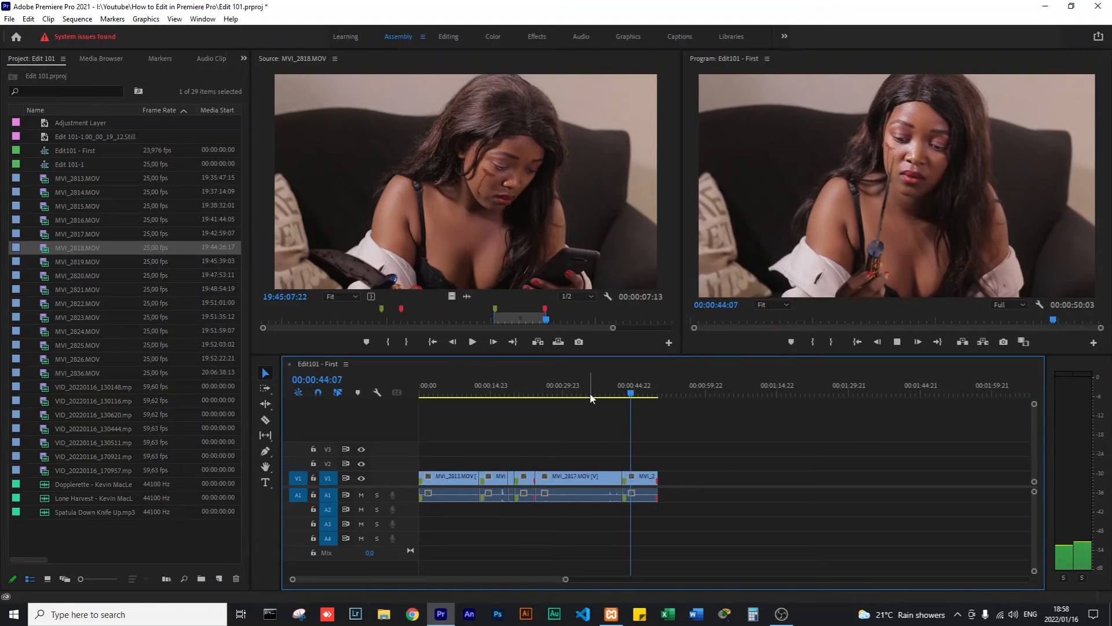
click(616, 396)
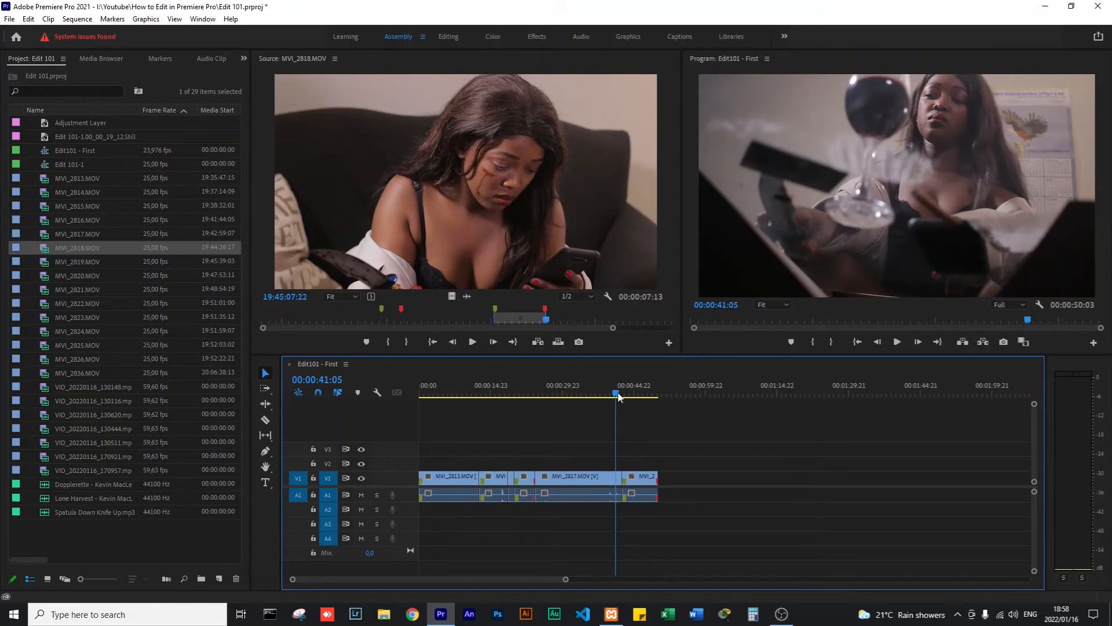
key(space)
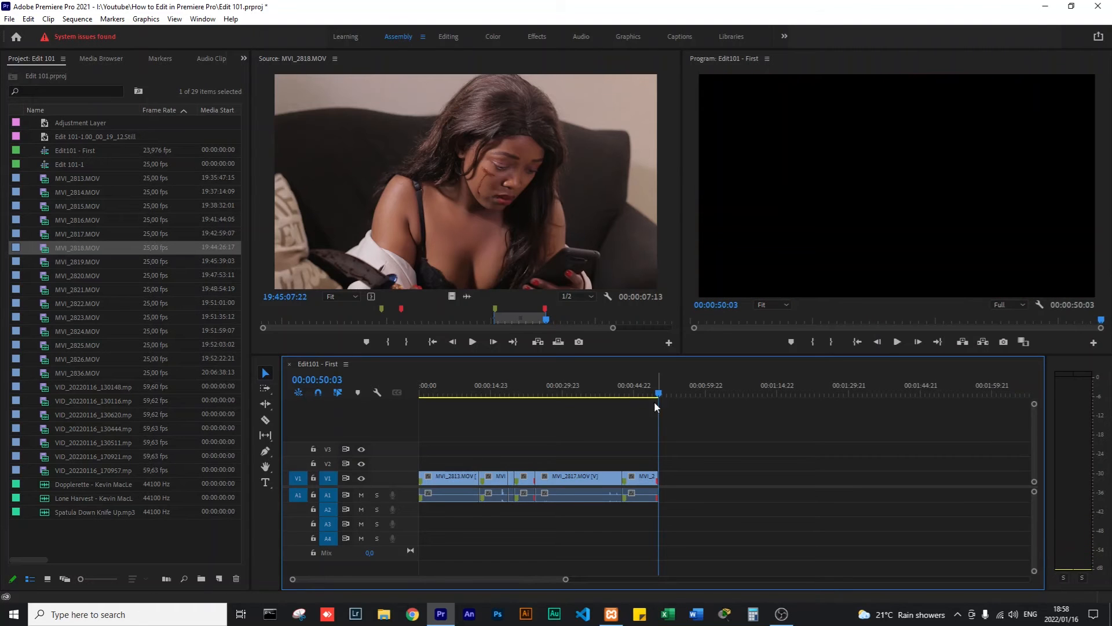
click(641, 397)
key(space)
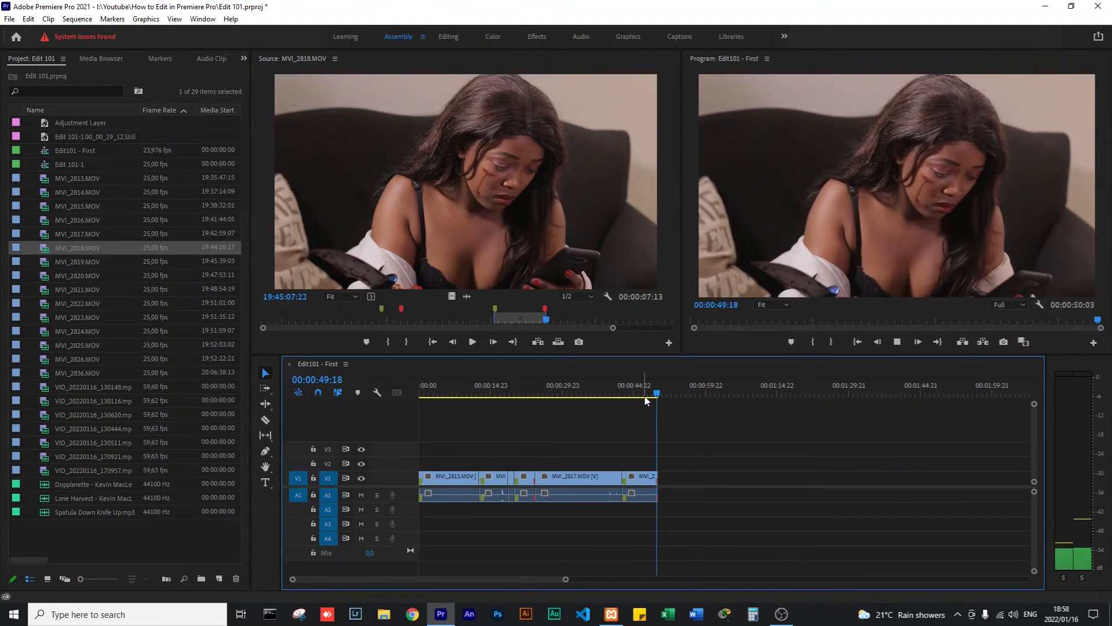
click(641, 395)
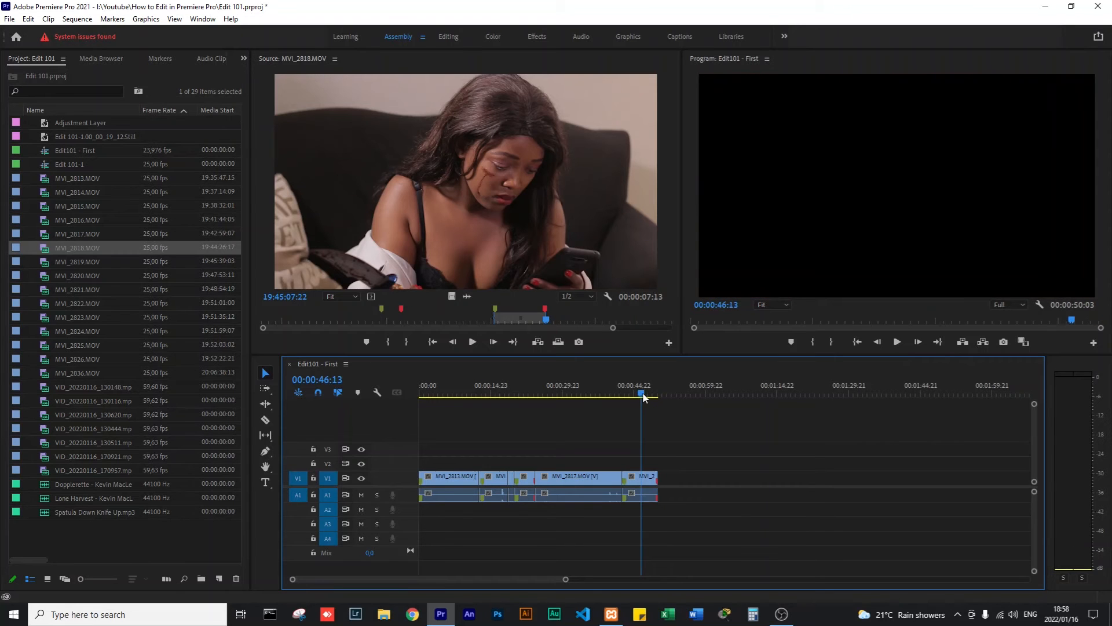
Open MVI_2836.MOV in the source view and mark the section from 20:06:40:16 to 20:06:43:11.
double_click(41, 331)
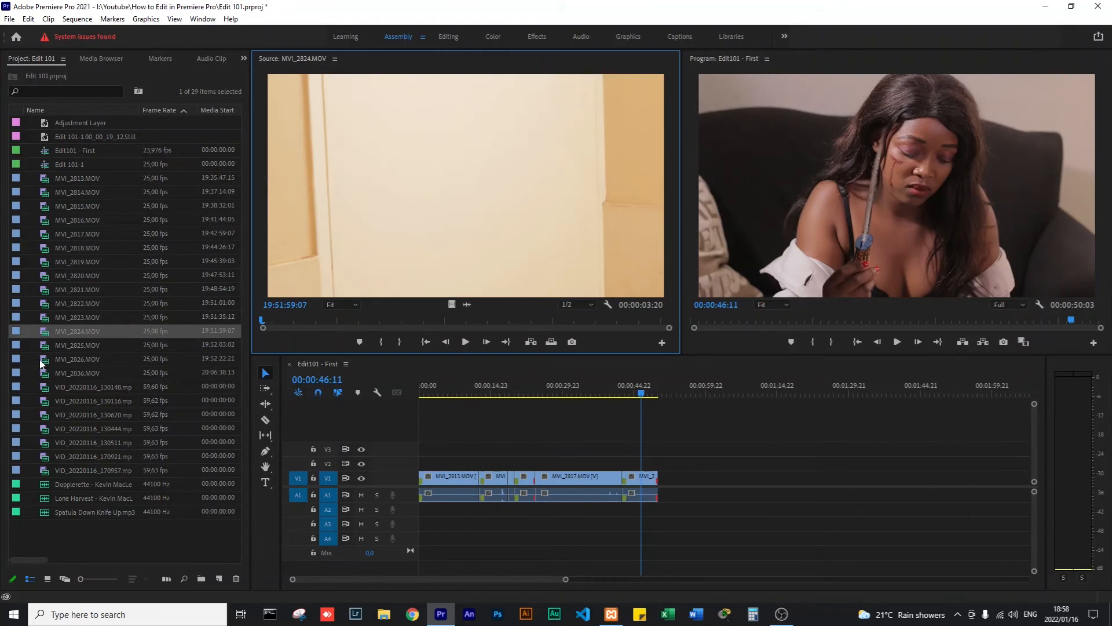
double_click(44, 360)
double_click(44, 372)
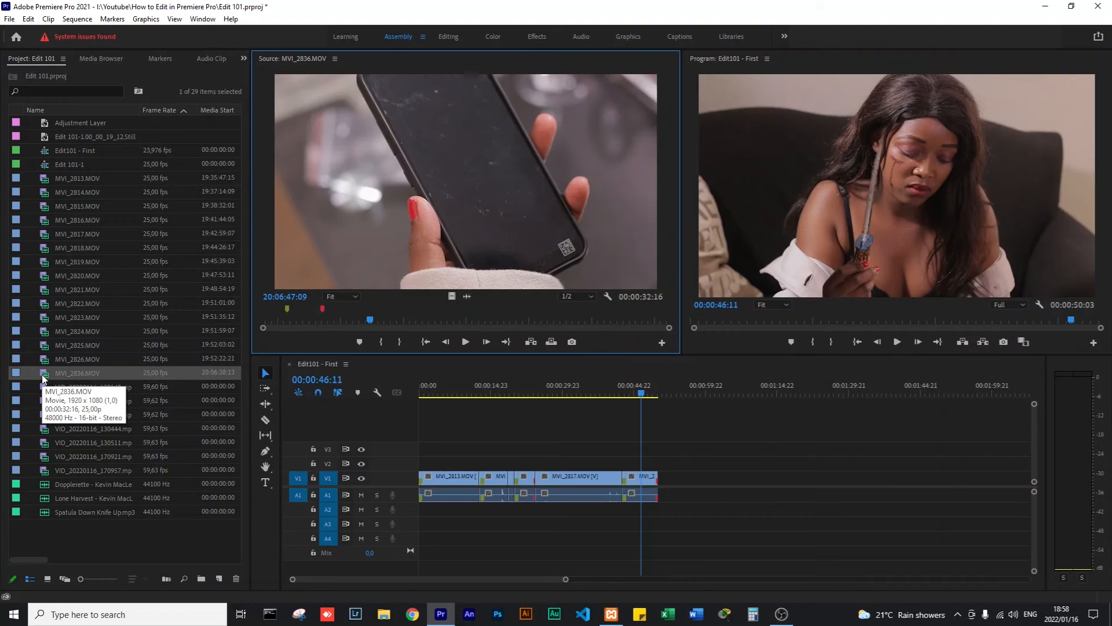
drag(325, 321, 288, 321)
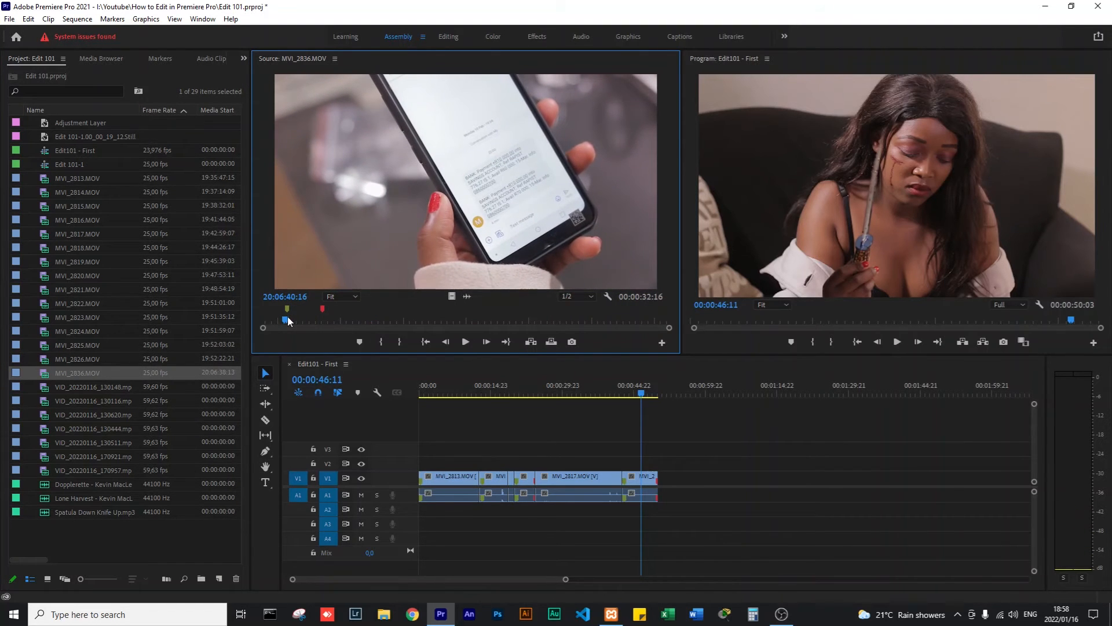
key(i)
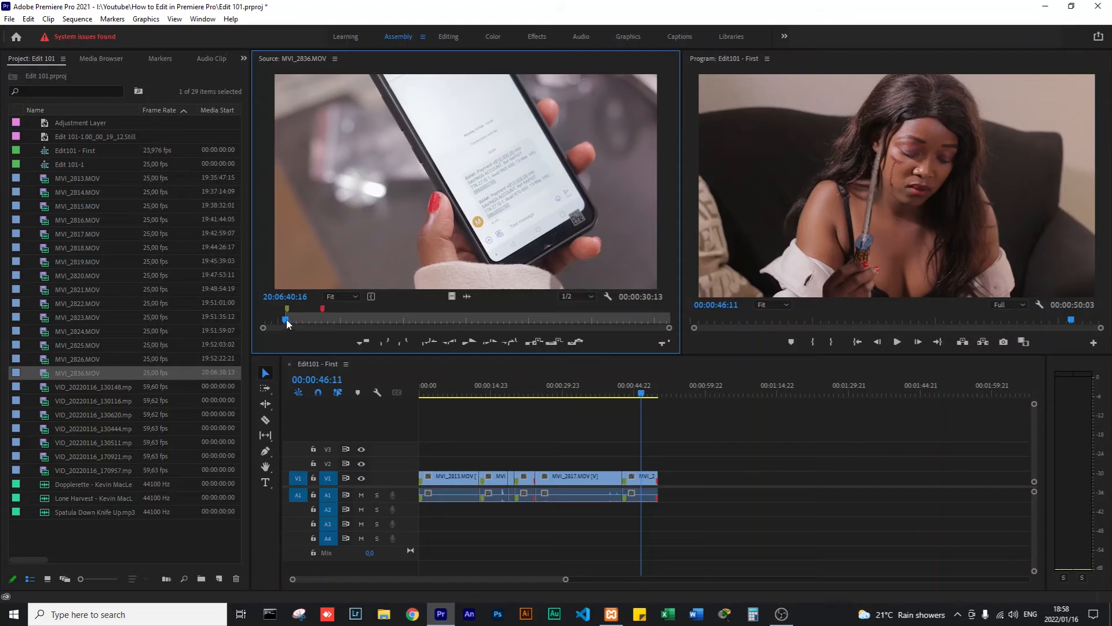
click(321, 318)
key(Right)
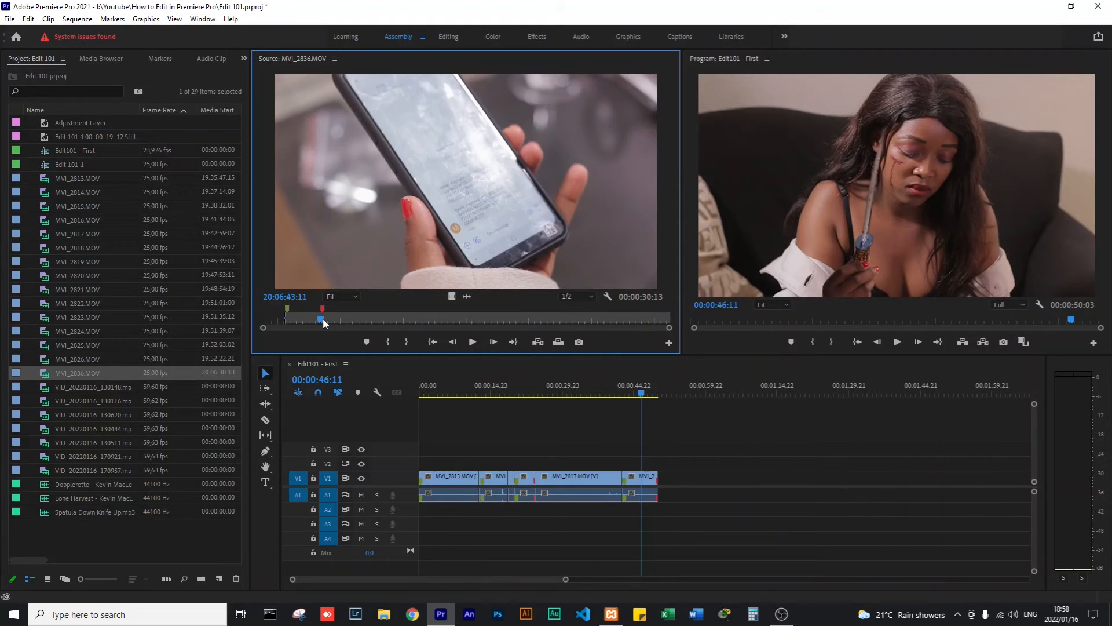
key(o)
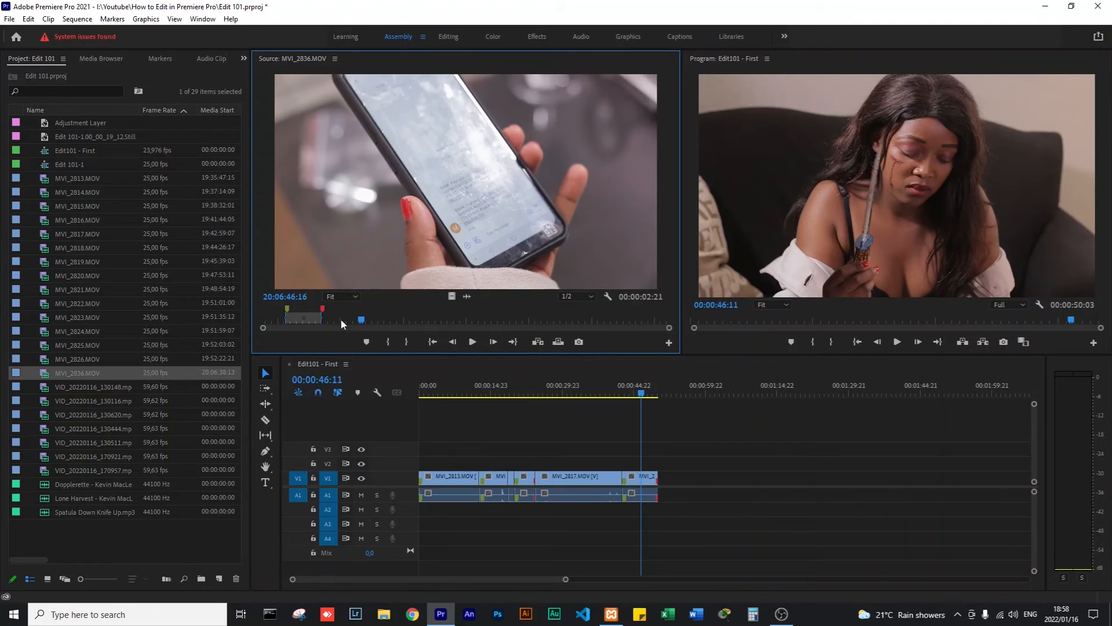
Mark the incoming-call section of MVI_2836.MOV from 20:07:00:21 to 20:07:03:15 in the source view.
drag(360, 322, 351, 322)
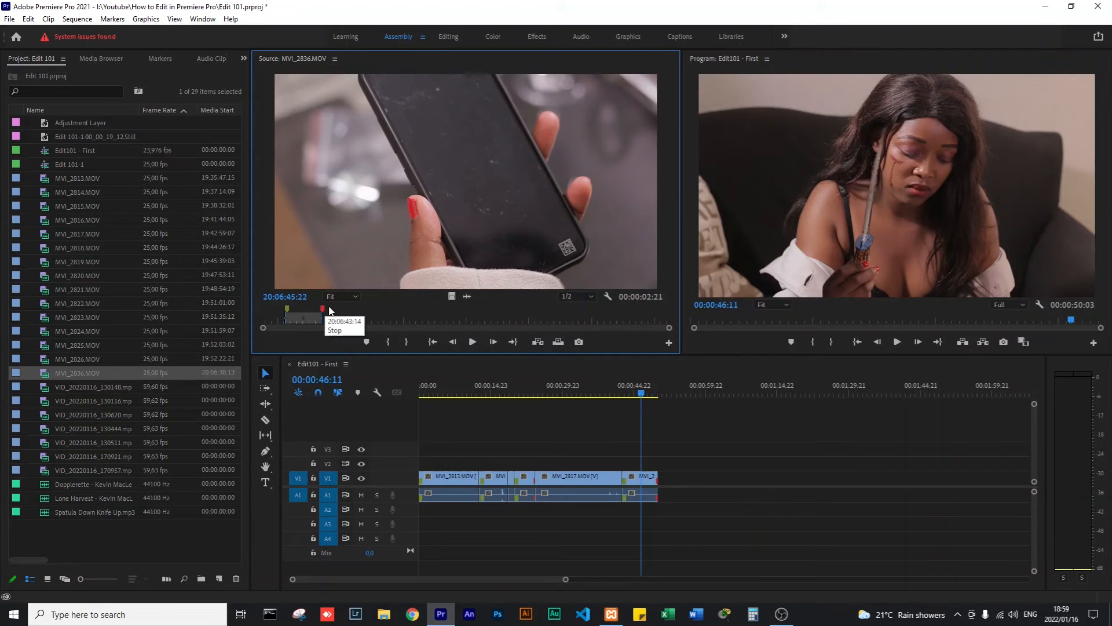
drag(354, 321, 540, 323)
key(i)
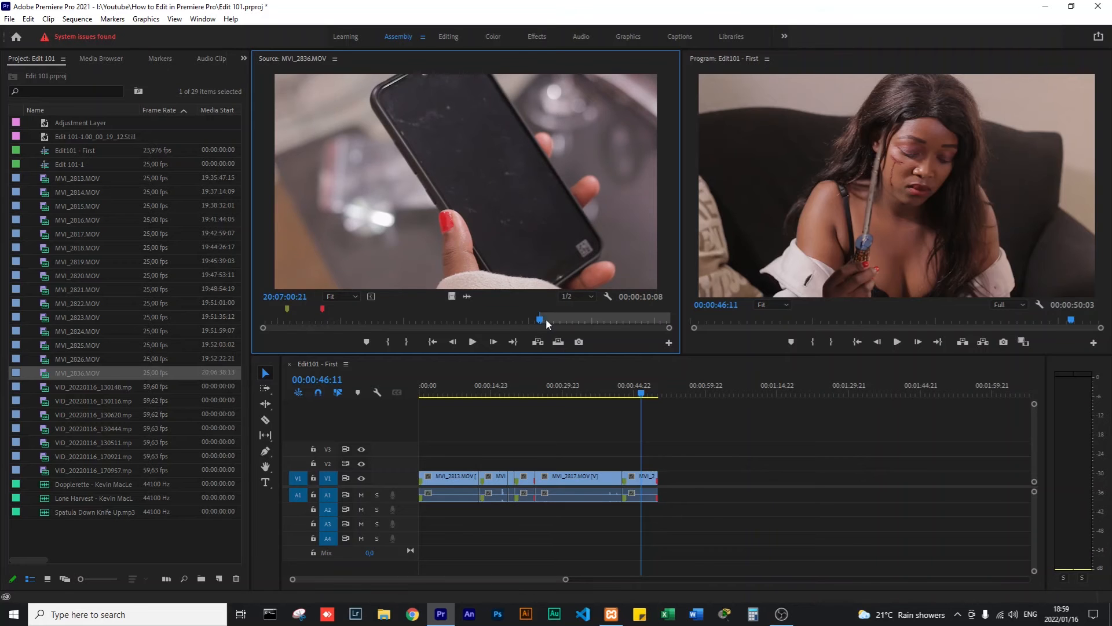
key(space)
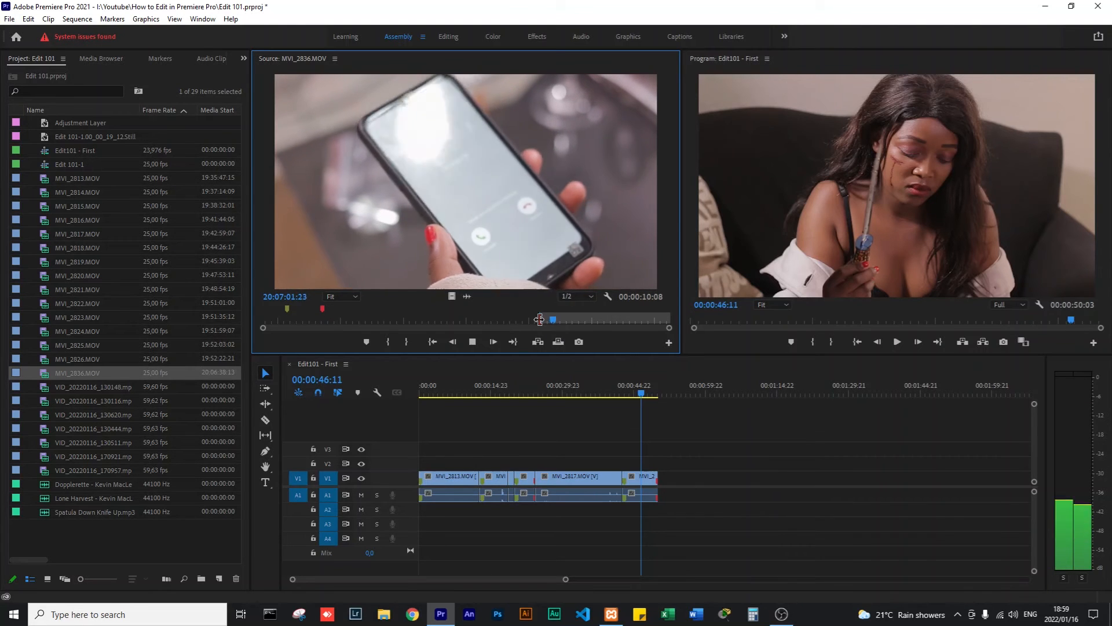
key(space)
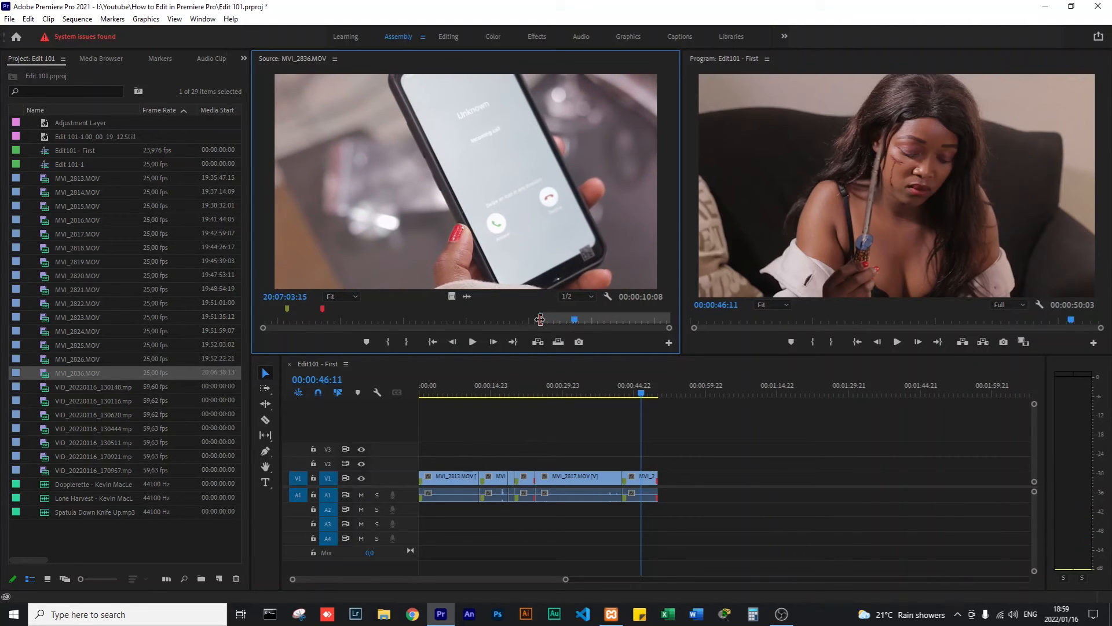
key(o)
key(Right)
key(Right)
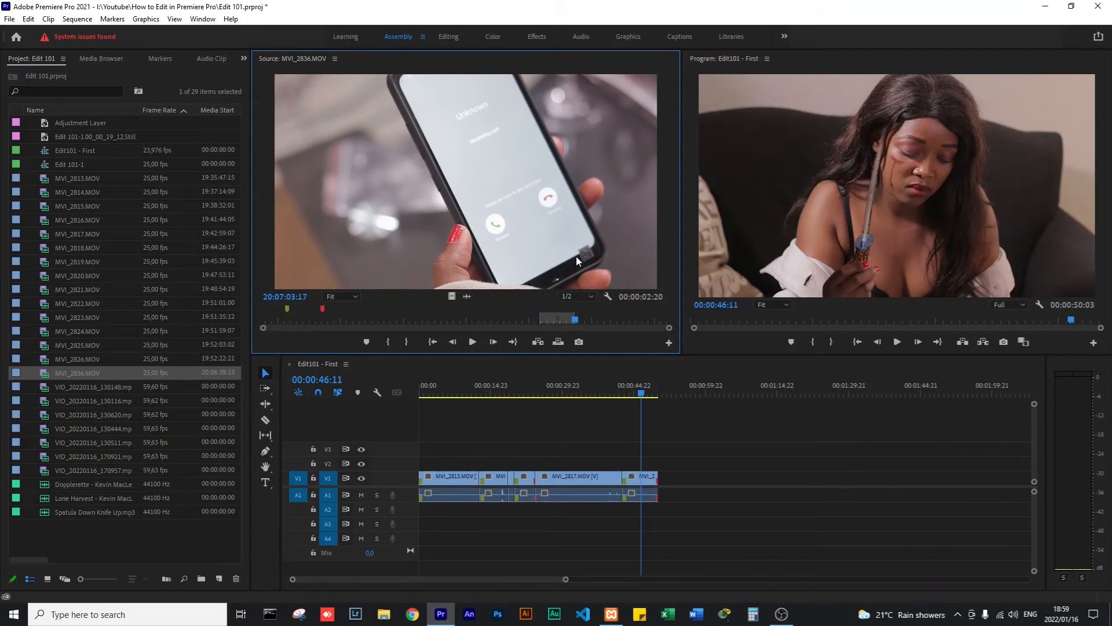
Re-mark the text-message section of MVI_2836.MOV with its end at 20:06:43:16 and place it directly after MVI_2818.MOV in the sequence.
click(301, 320)
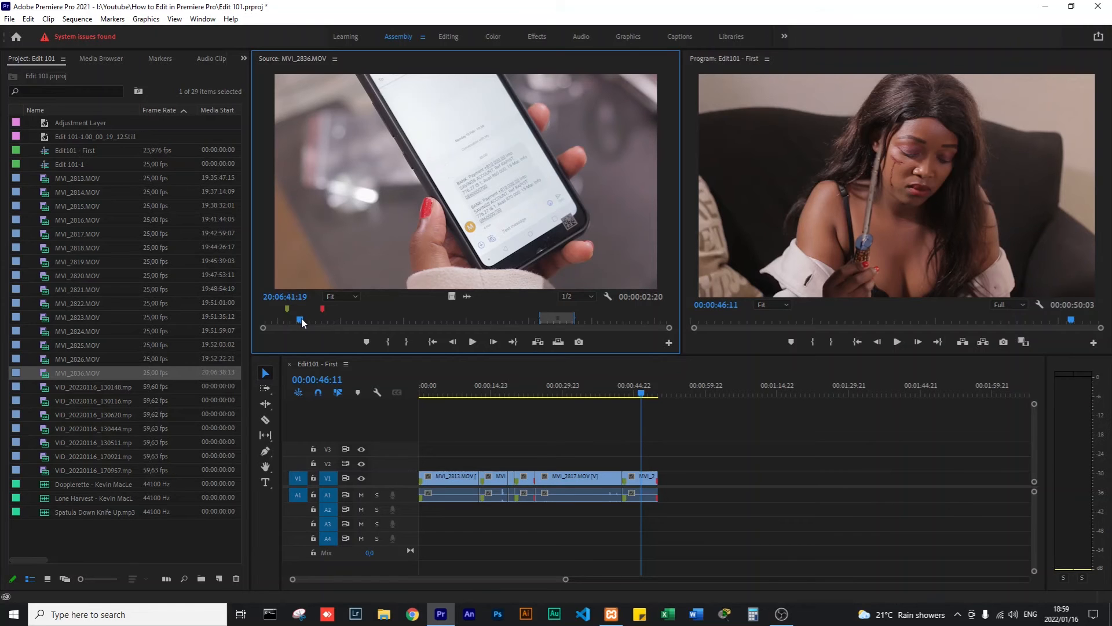
click(286, 320)
drag(291, 323, 326, 323)
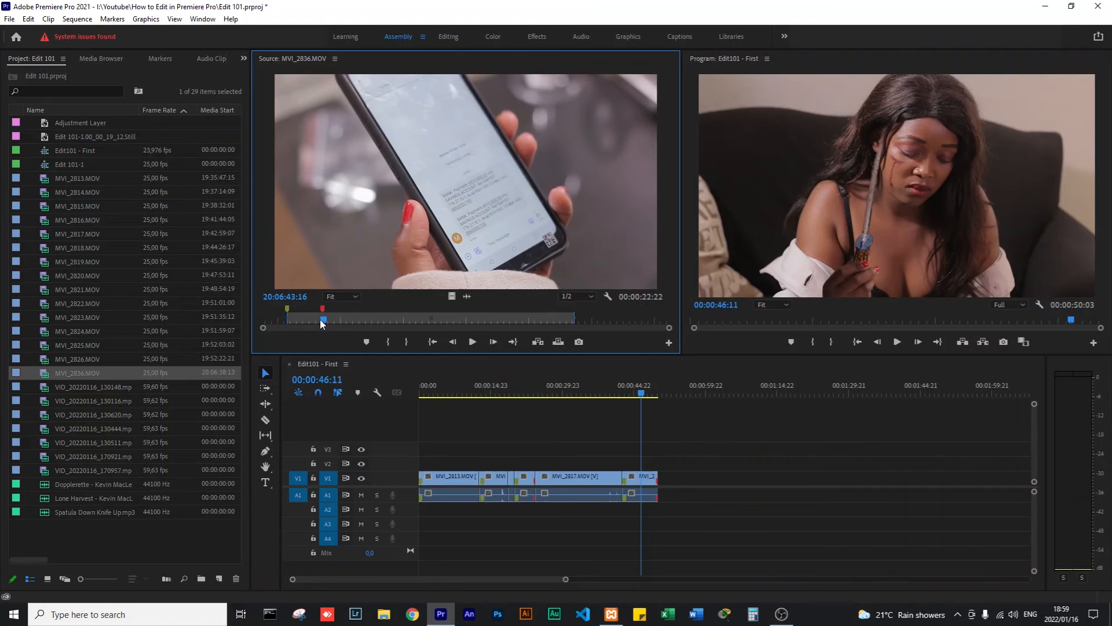
key(o)
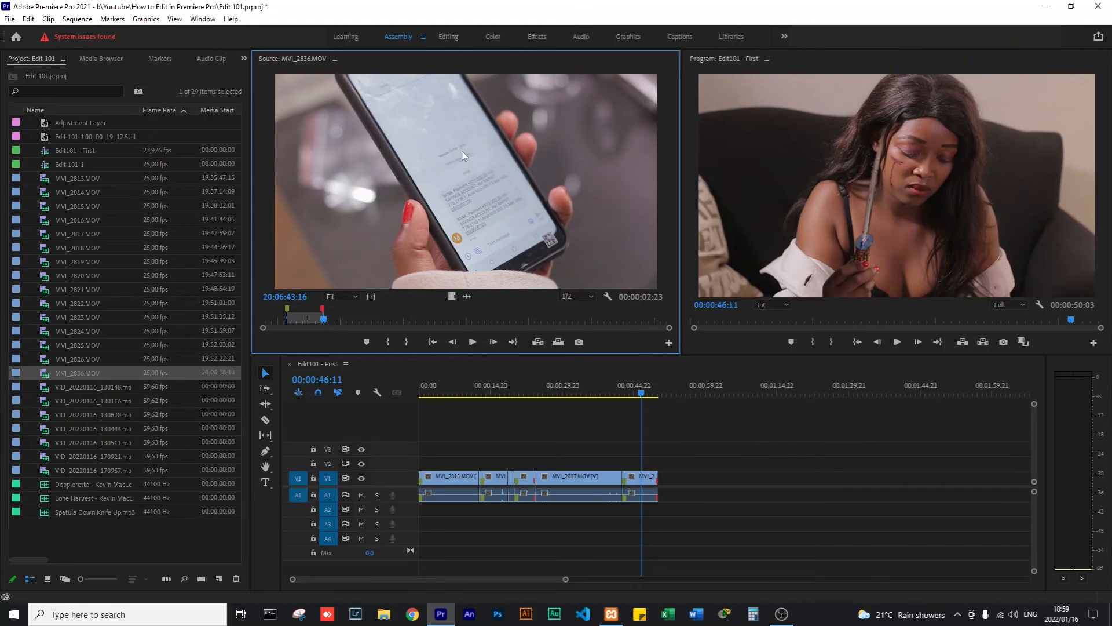
drag(445, 151, 671, 487)
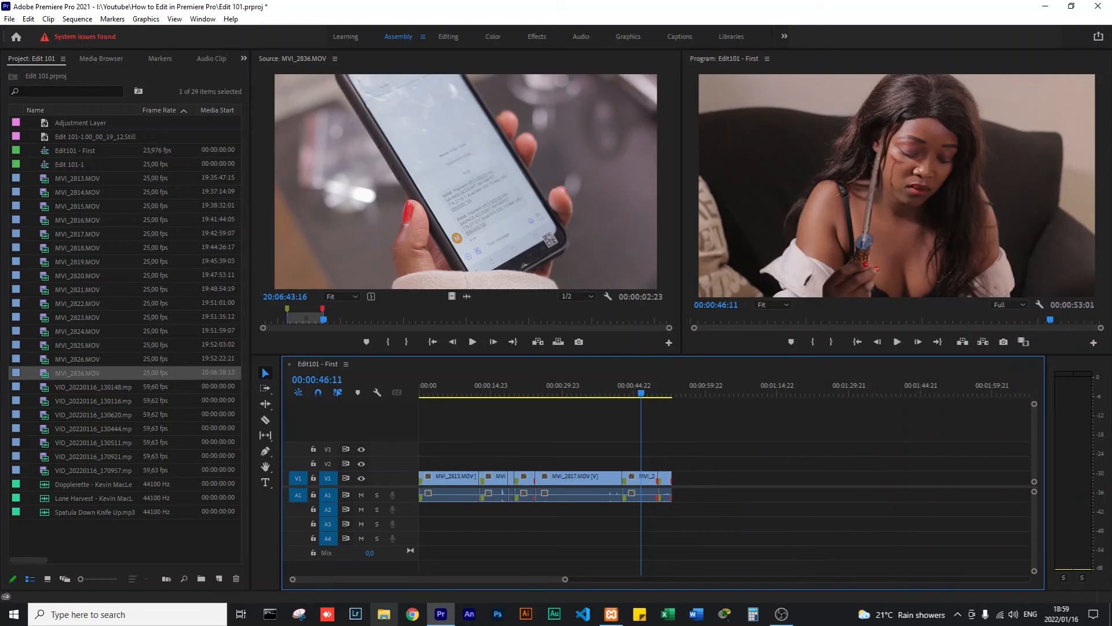
Play back the sequence from about 00:00:43:10 through MVI_2818.MOV into the new phone close-up to judge the timing of the cut.
click(628, 398)
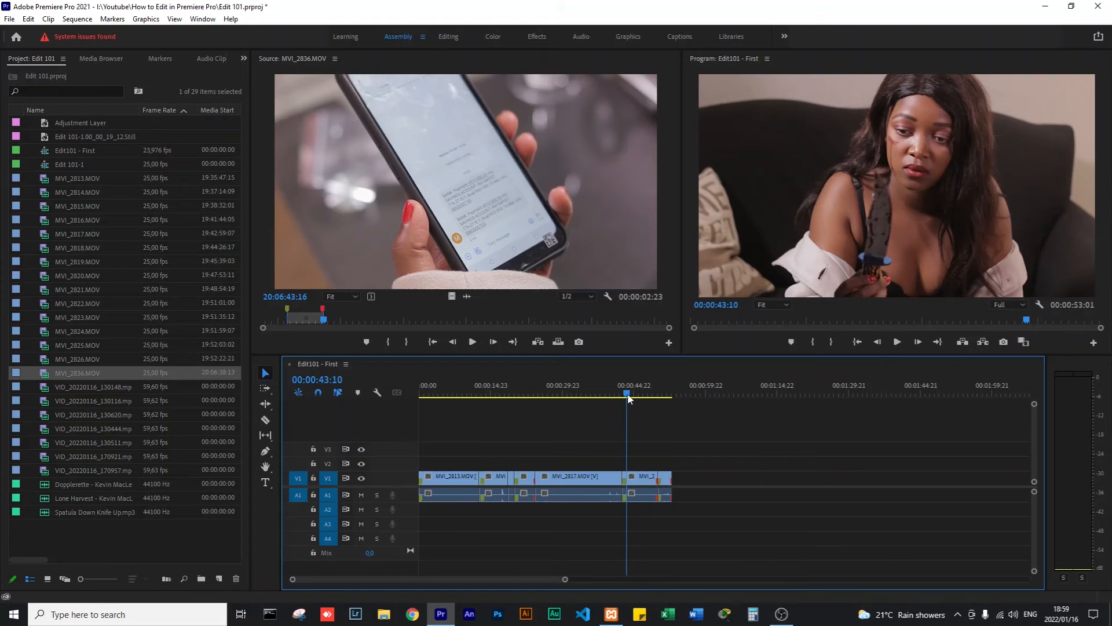
key(space)
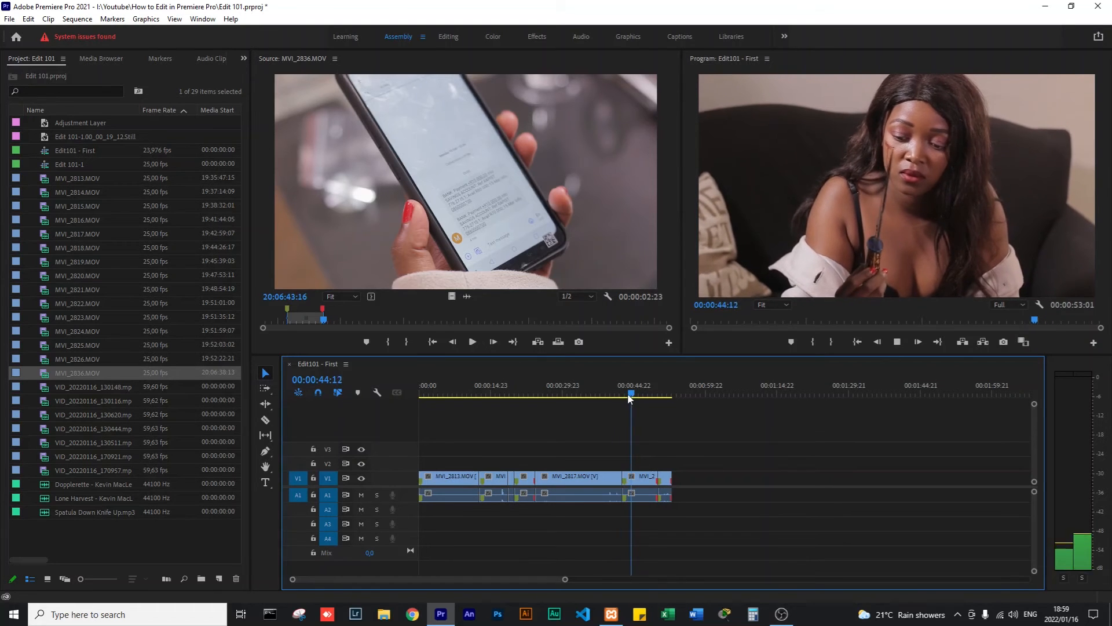
key(space)
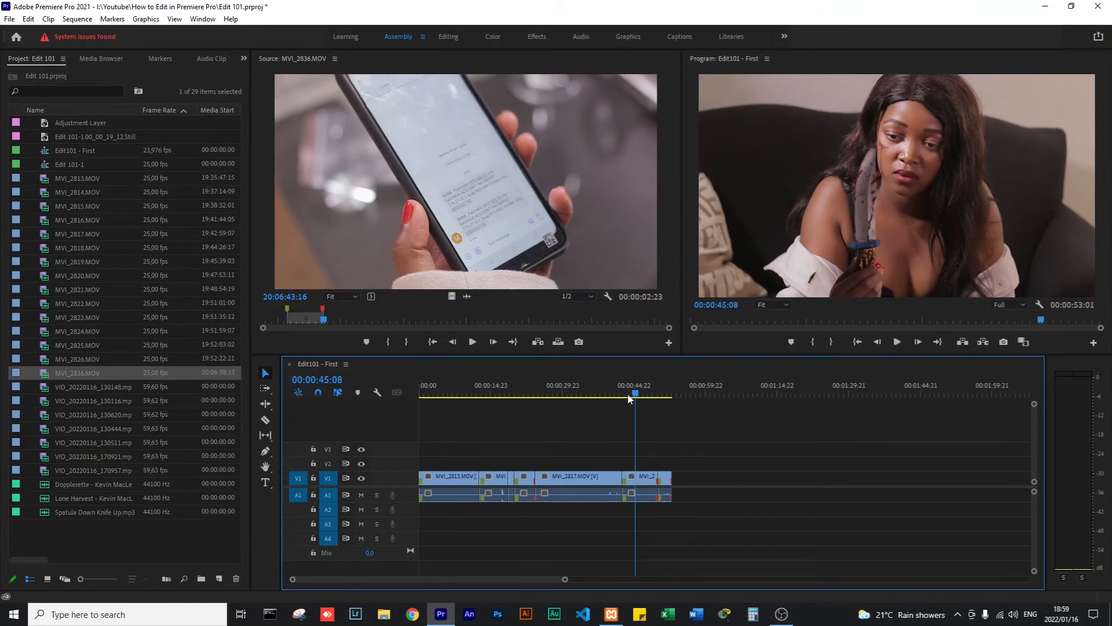
key(j)
key(k)
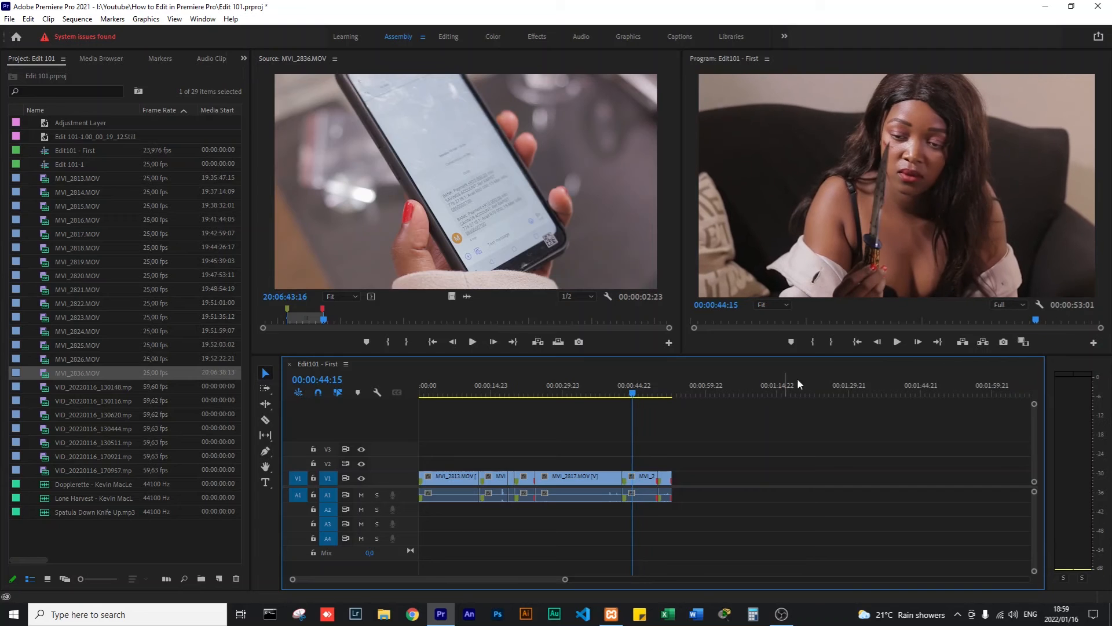
click(892, 153)
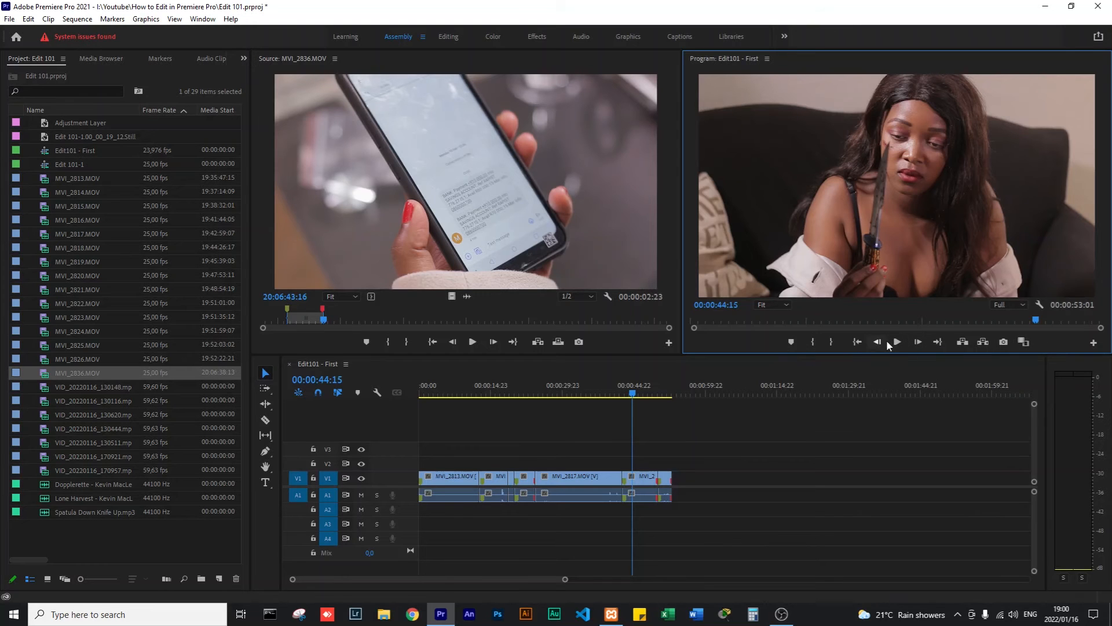
drag(633, 394, 626, 399)
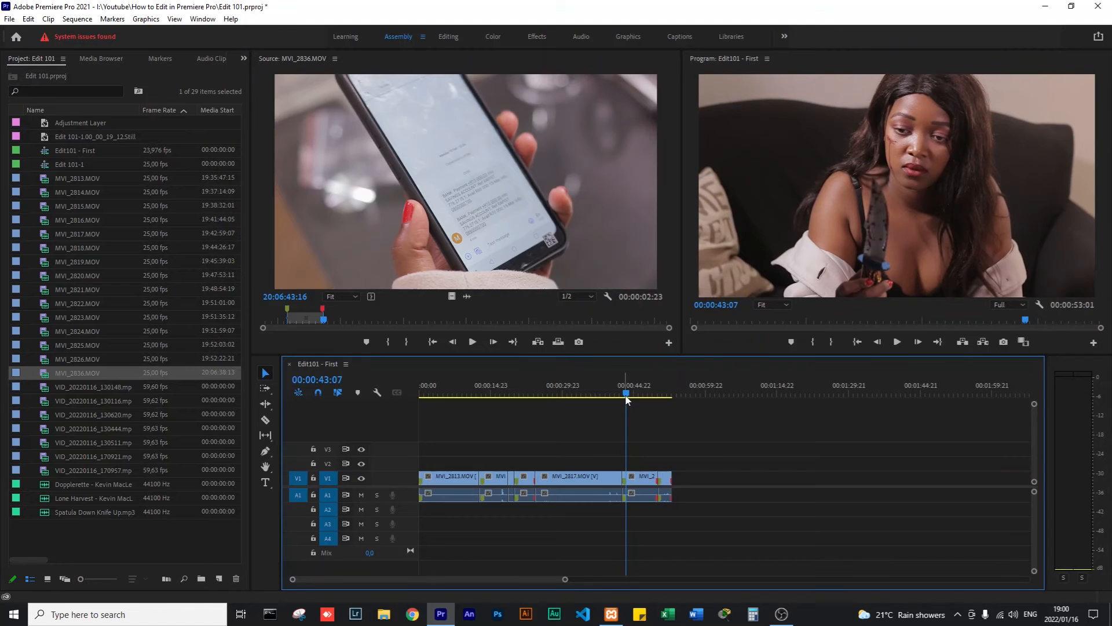
key(space)
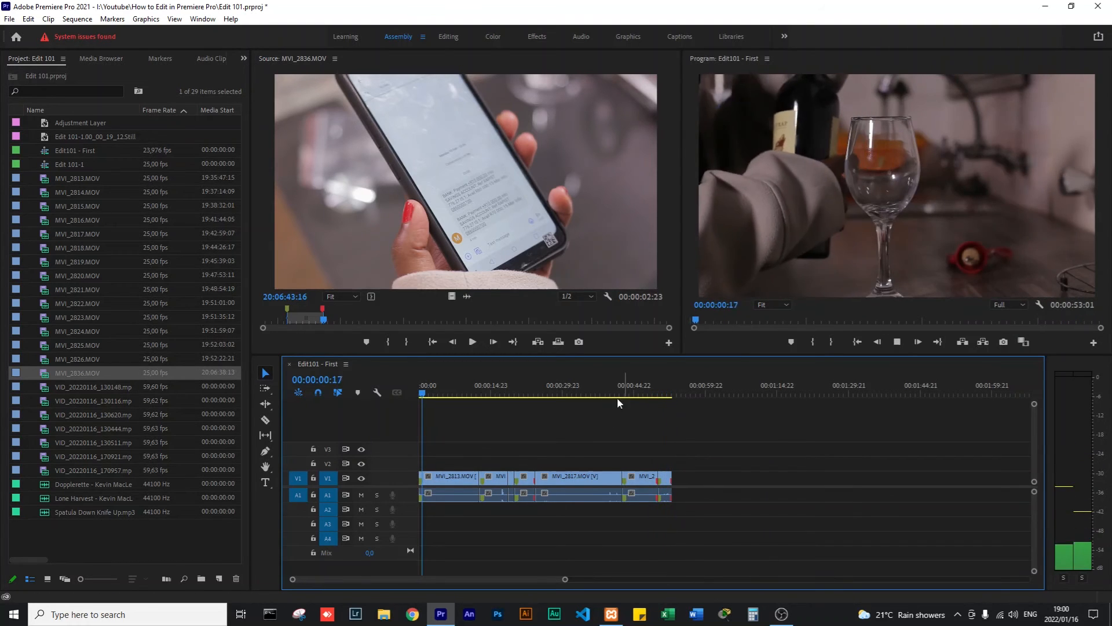
click(618, 394)
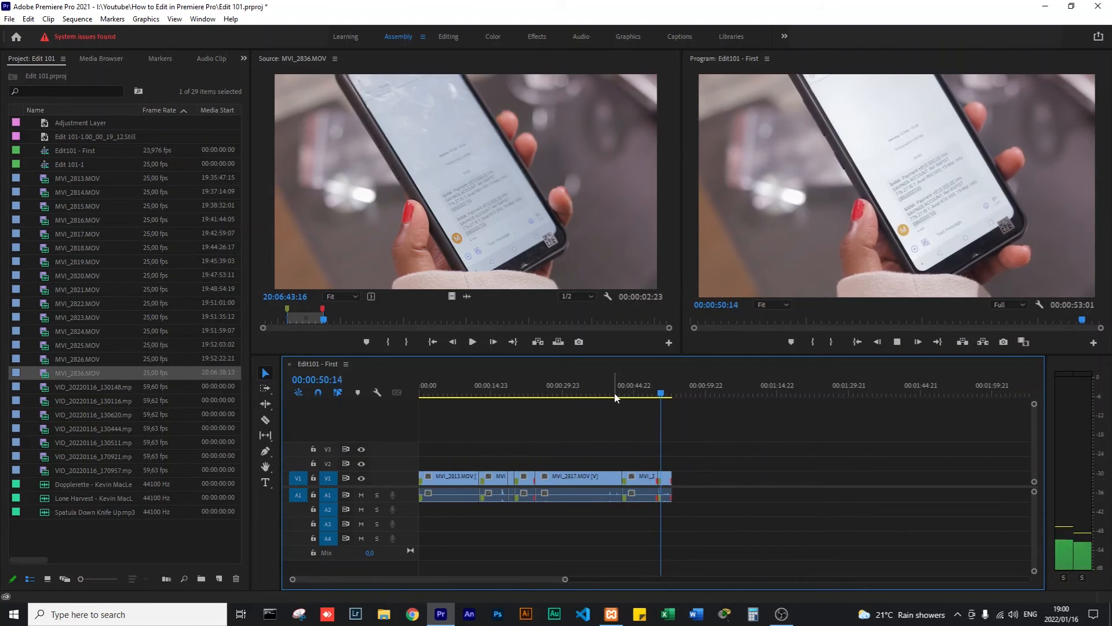
key(space)
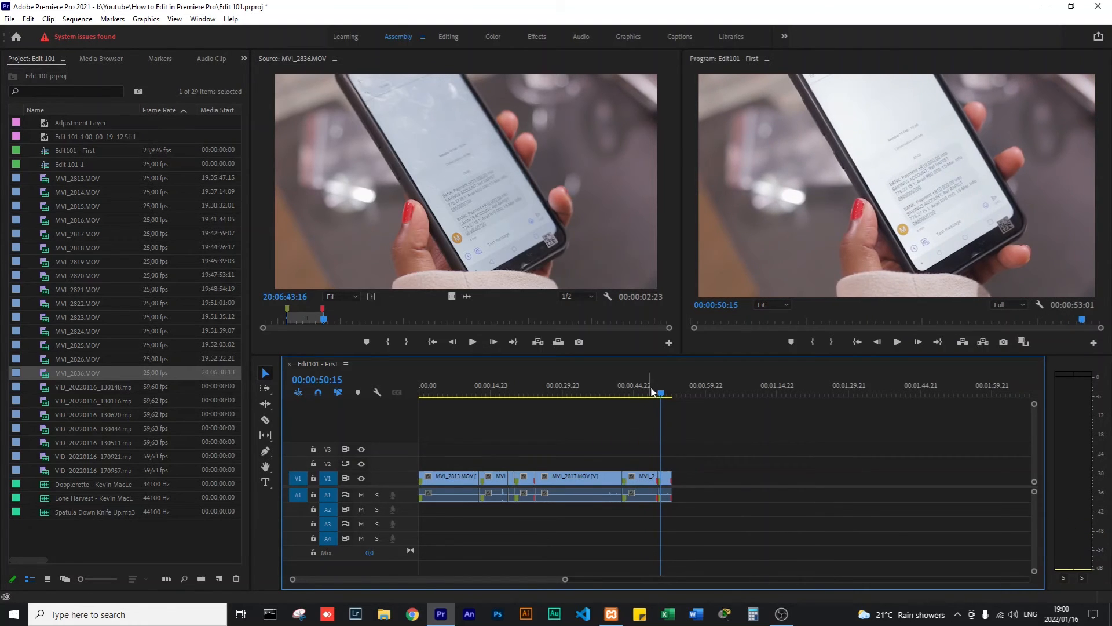
Find an earlier cut point at 00:00:48:16 and move the phone close-up to start there, overwriting the end of MVI_2818.MOV.
drag(662, 397, 627, 396)
key(space)
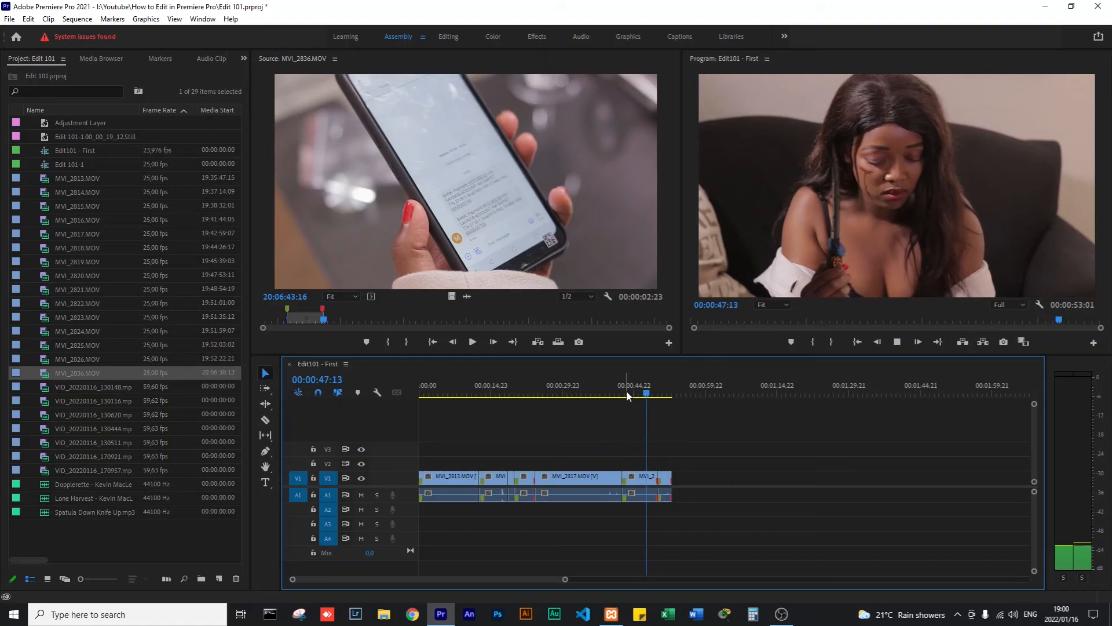
key(space)
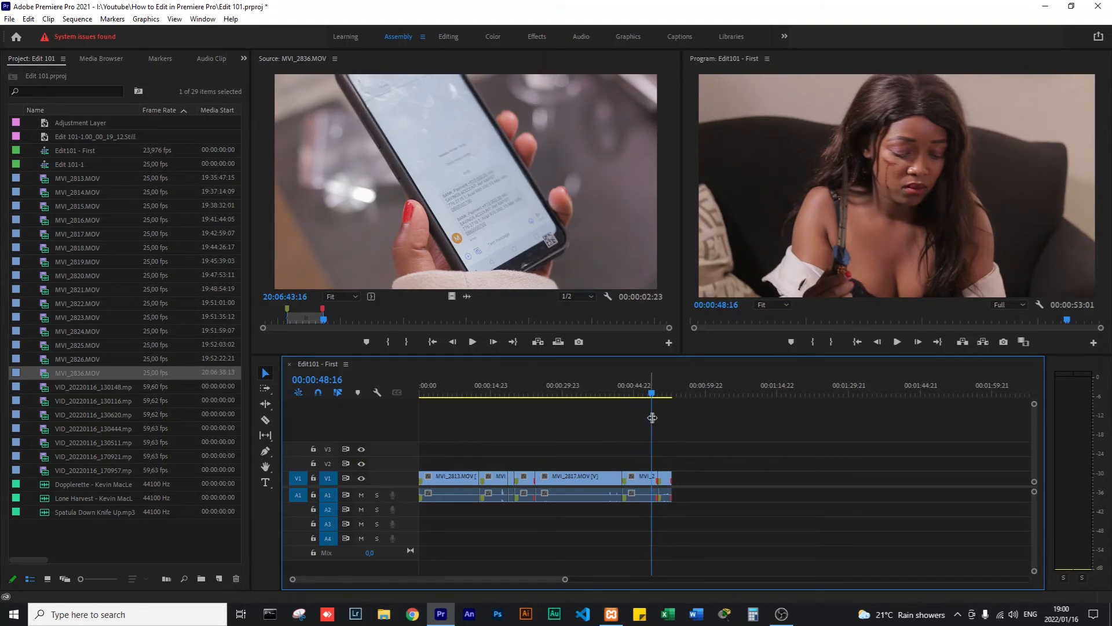
click(666, 495)
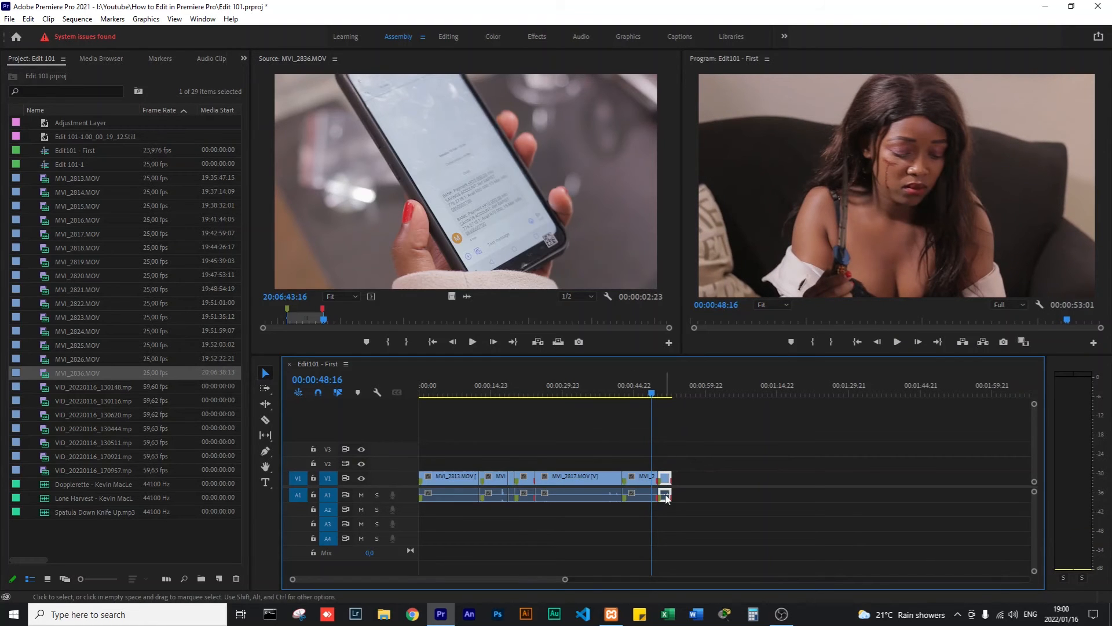
drag(665, 498, 659, 497)
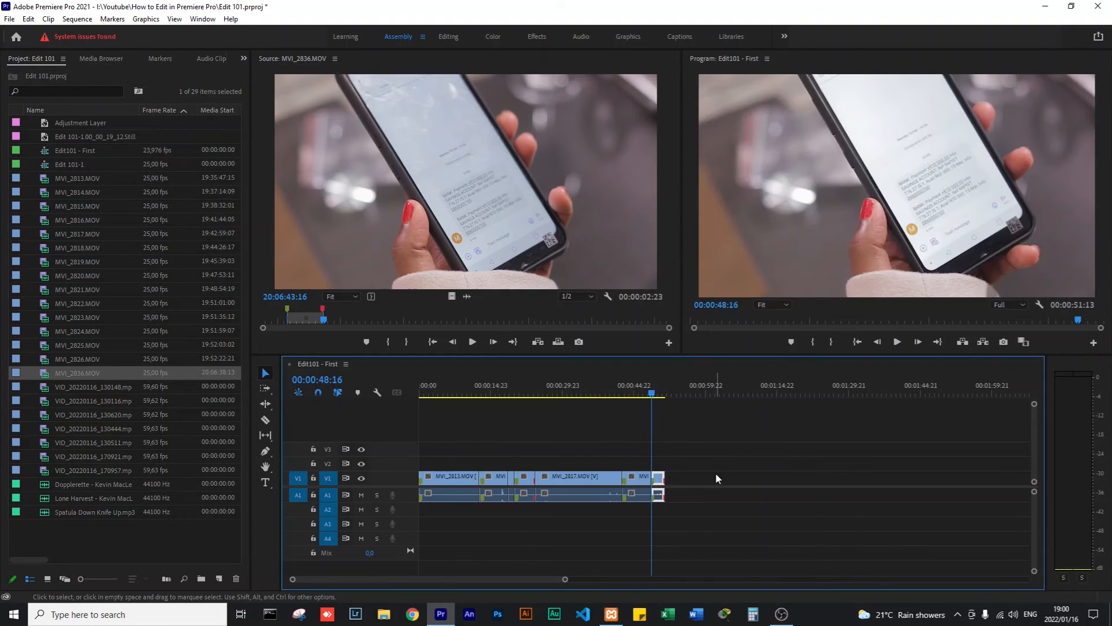
Play back the earlier cut from about 00:00:45:05 to the sequence's end, then return the playhead to 00:00:50:08 within the phone close-up.
drag(652, 393, 637, 395)
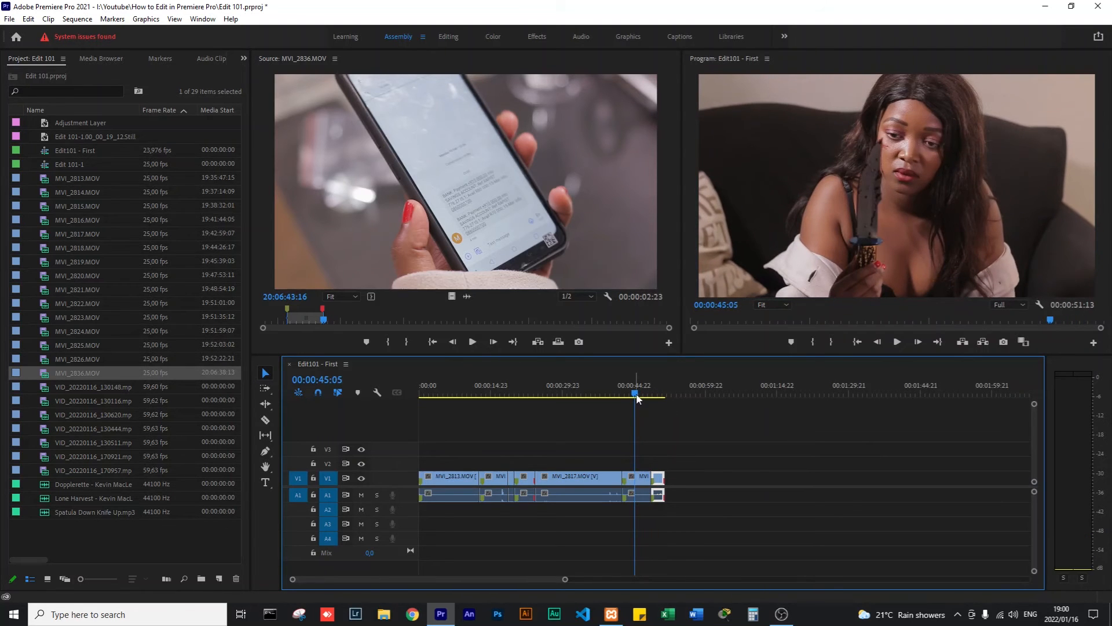
key(space)
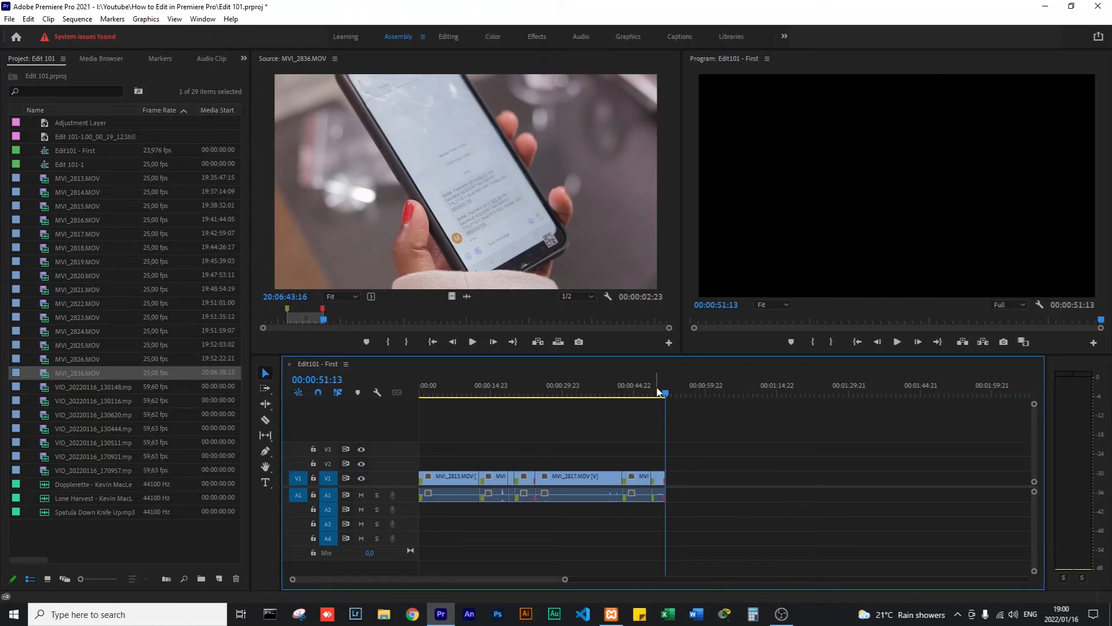
click(655, 393)
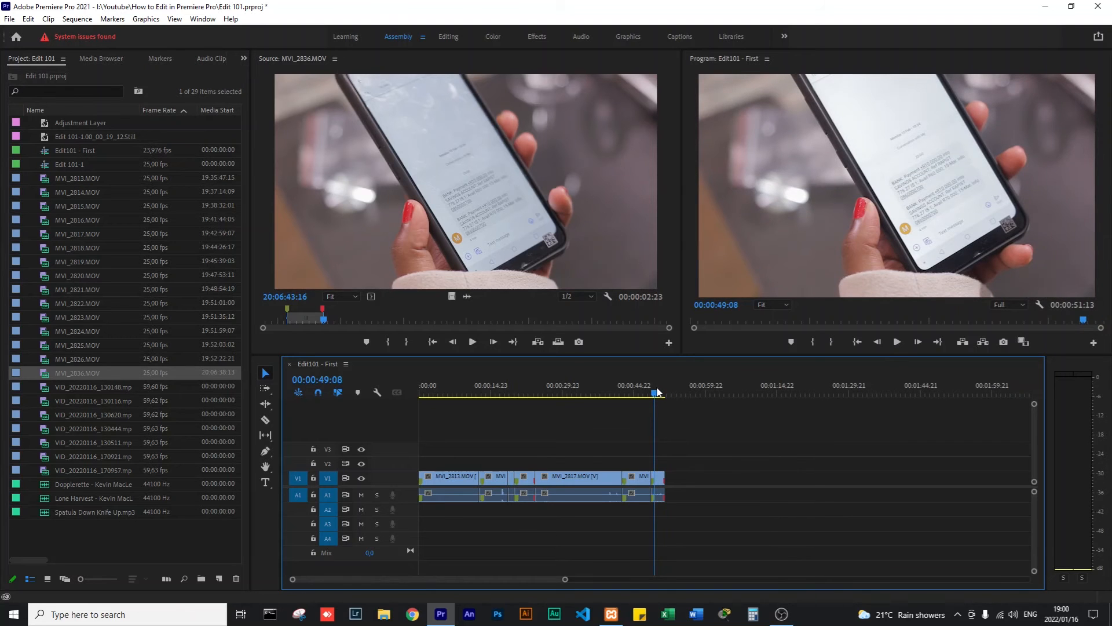
drag(654, 395, 655, 395)
mouse_move(655, 399)
mouse_down()
mouse_move(665, 398)
mouse_move(655, 399)
mouse_up()
key(space)
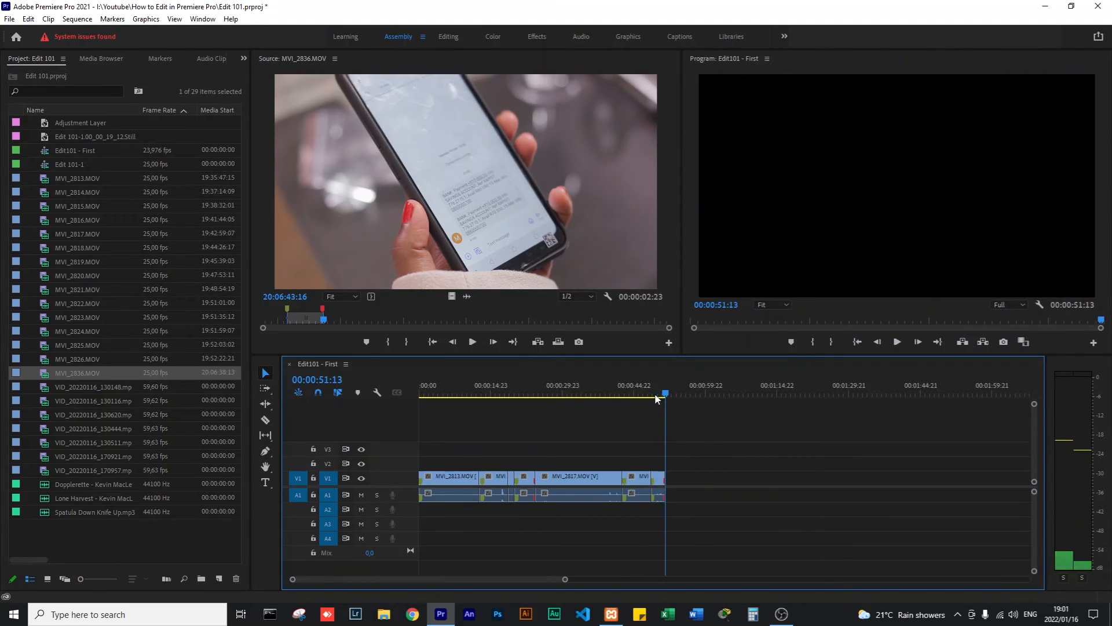
drag(667, 400, 658, 398)
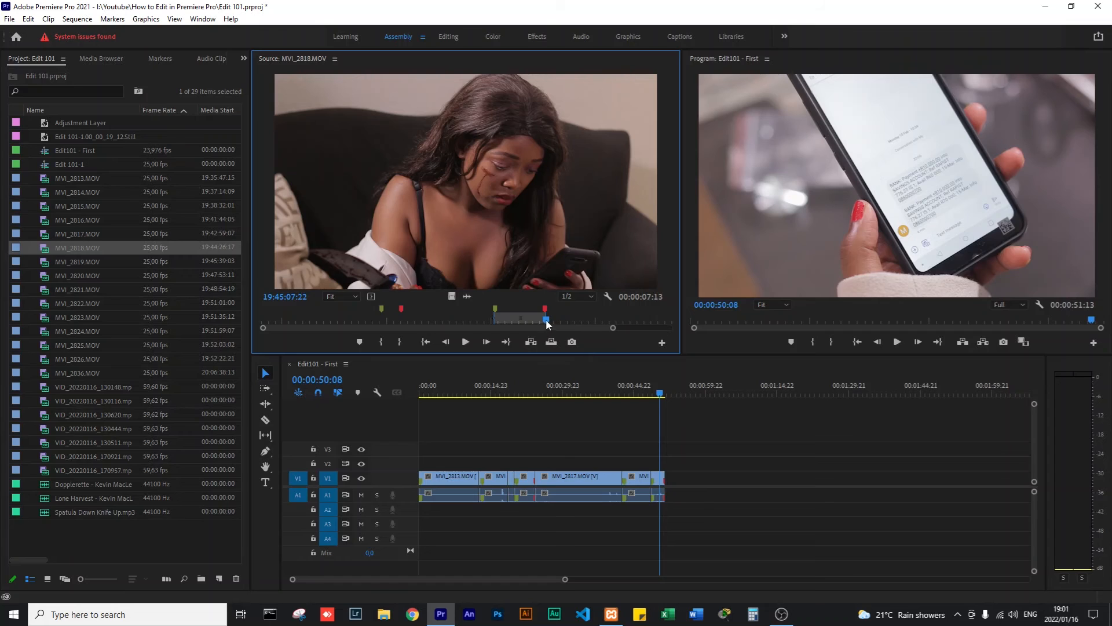
Mark 19:45:08:18 to 19:45:12:24 in MVI_2818.MOV and place that section at 00:00:51:13, directly after the phone close-up.
mouse_move(546, 319)
mouse_down()
mouse_move(594, 321)
mouse_move(547, 322)
mouse_up()
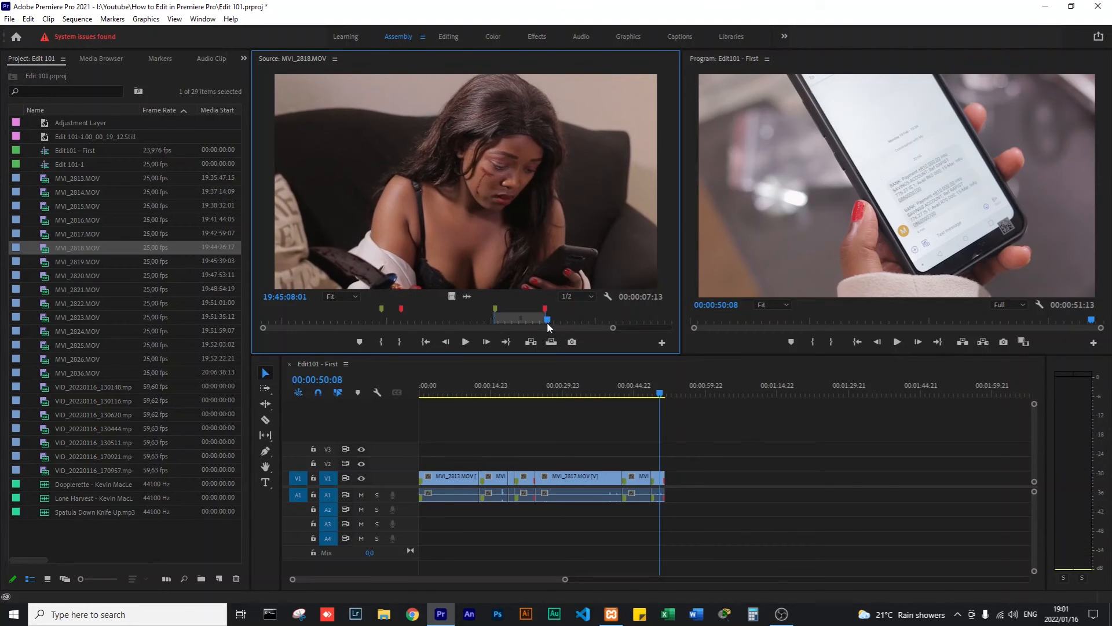
key(space)
key(space)
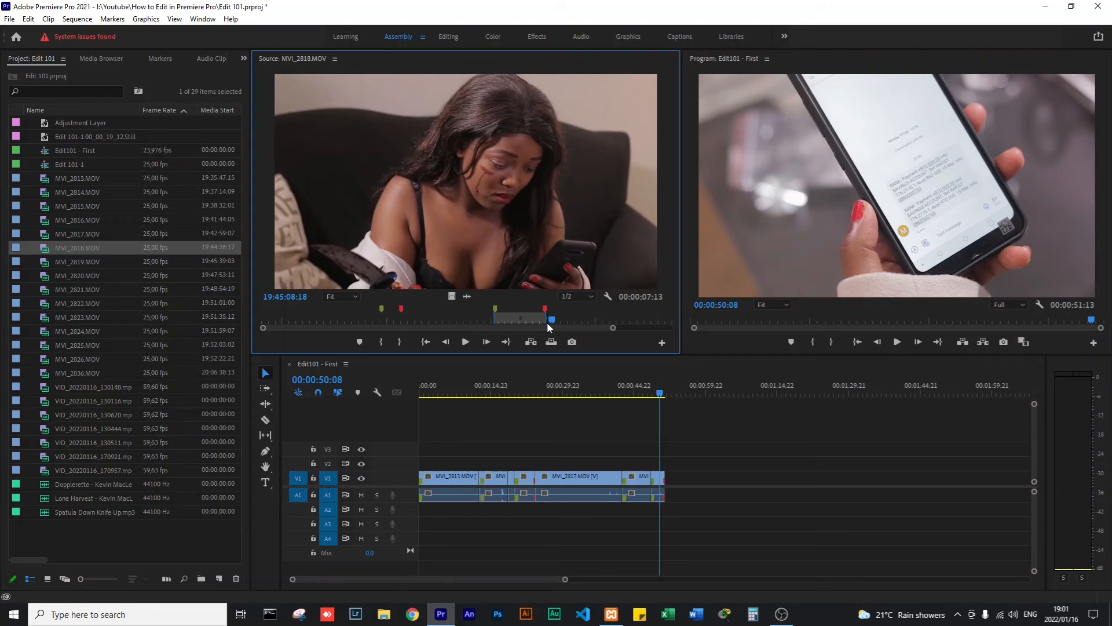
key(i)
key(space)
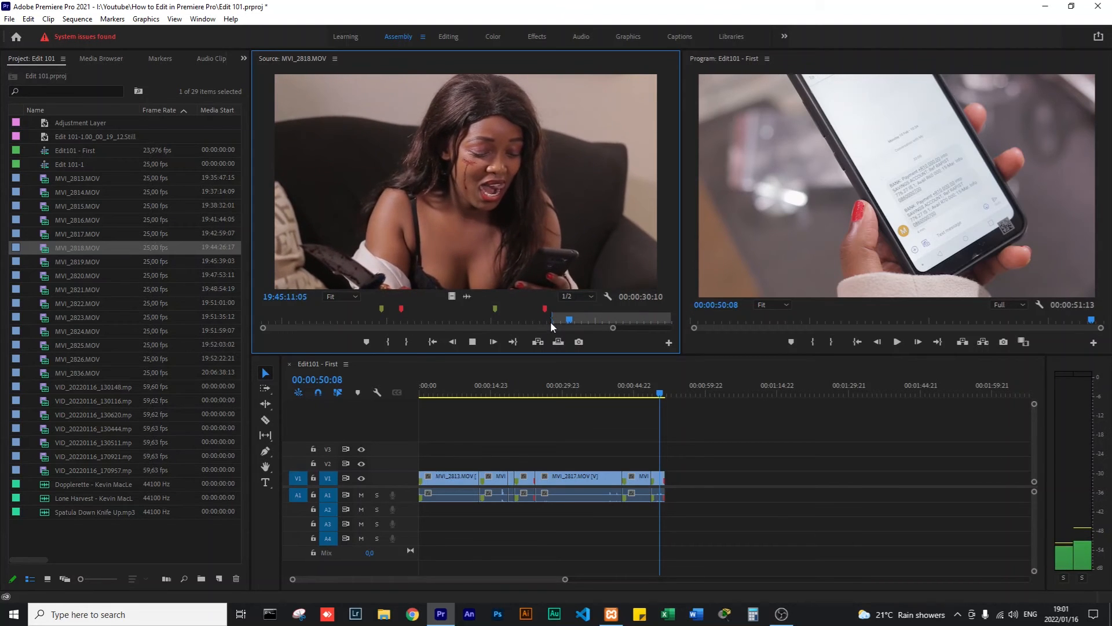
key(space)
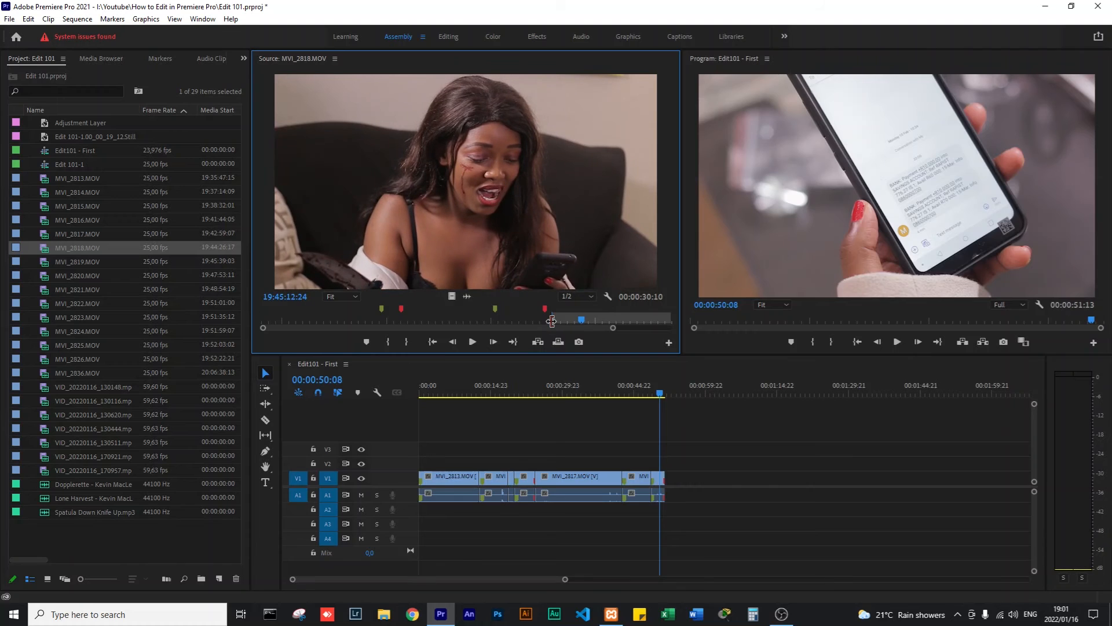
key(o)
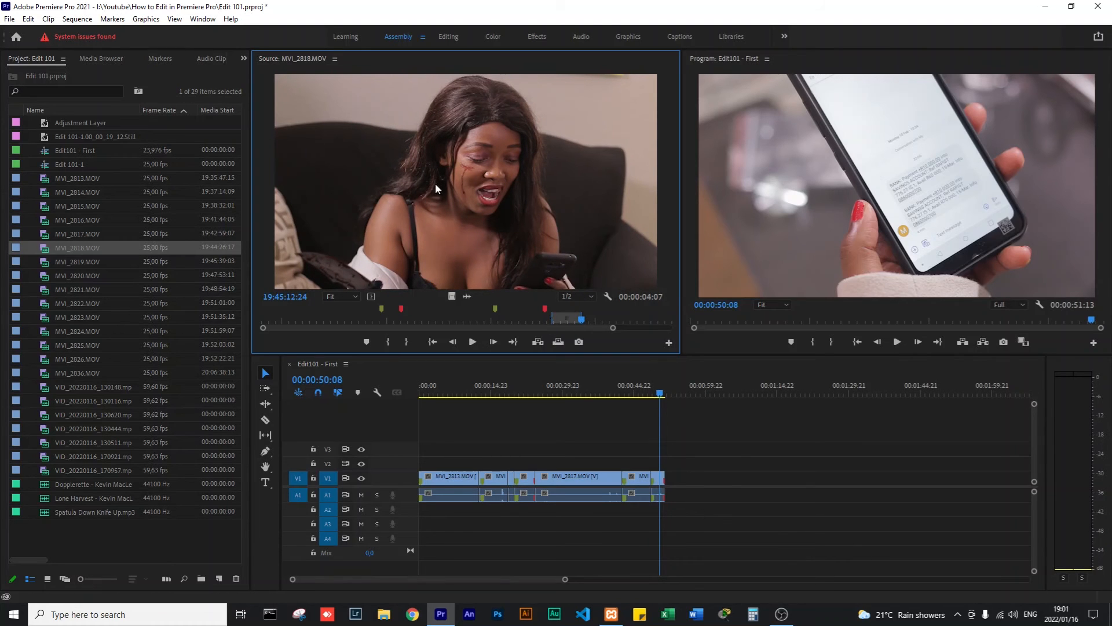
drag(484, 176, 674, 486)
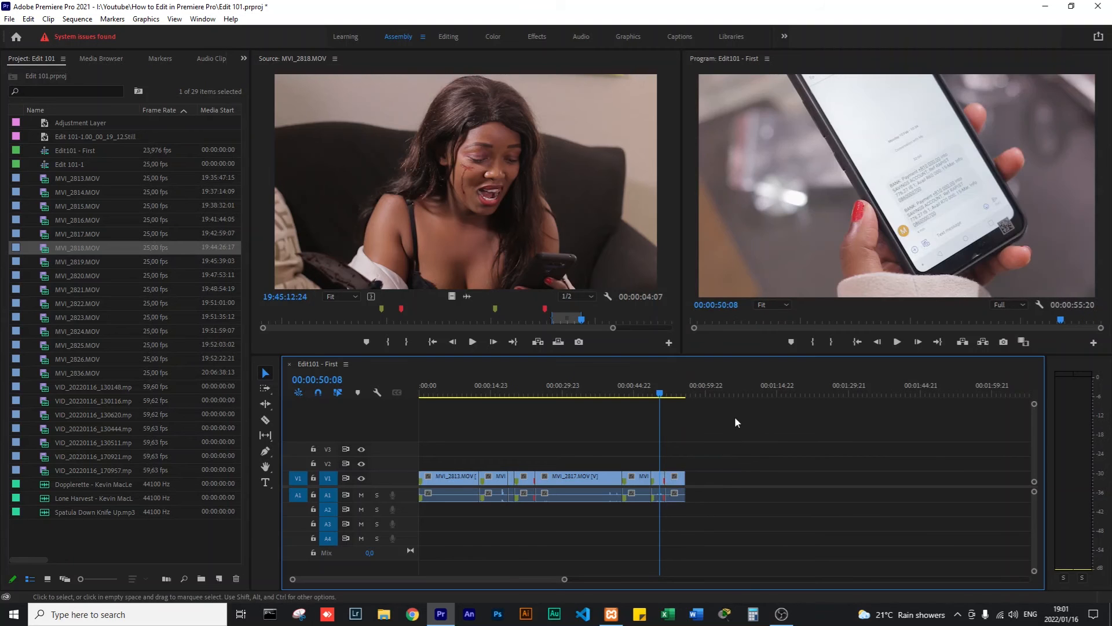
Play back the sequence from 00:00:45:05 through the phone close-up into the MVI_2818.MOV reaction at the end.
click(636, 391)
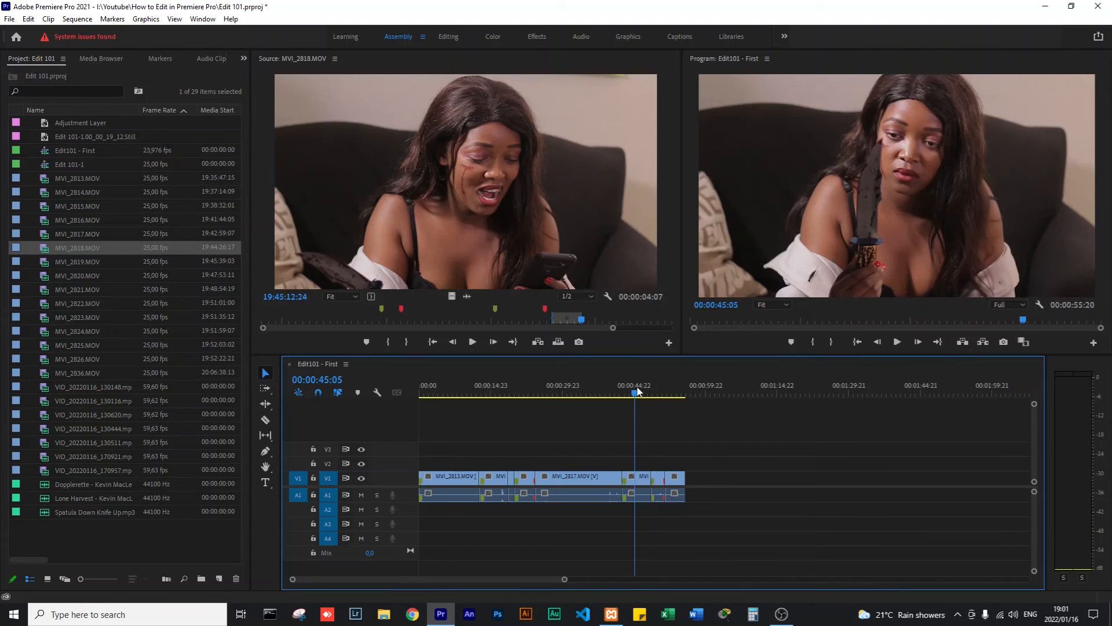
key(space)
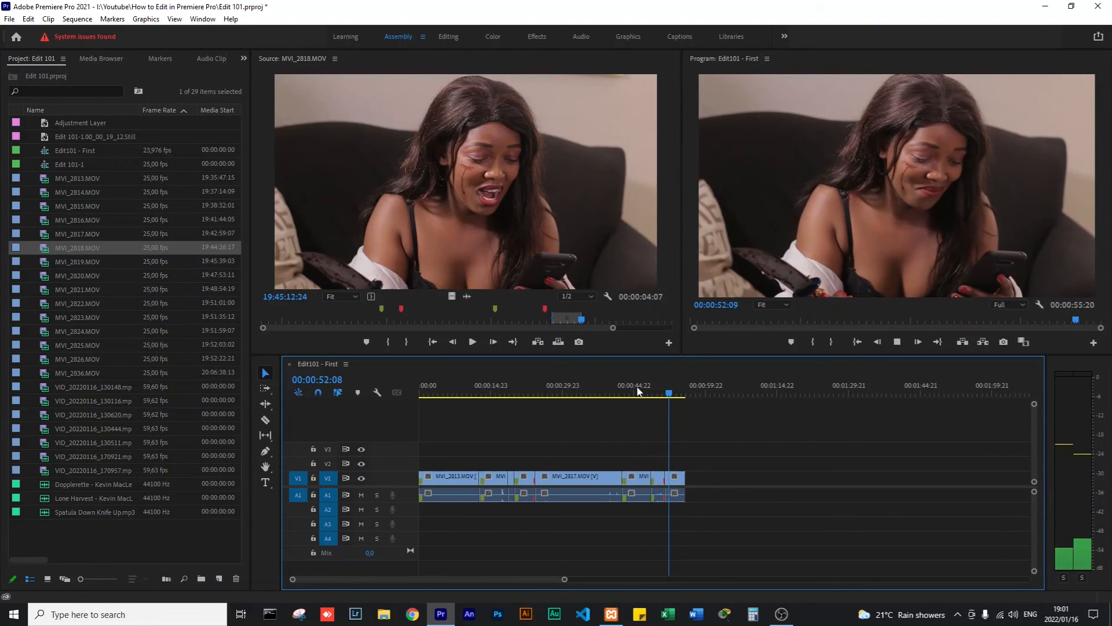
key(space)
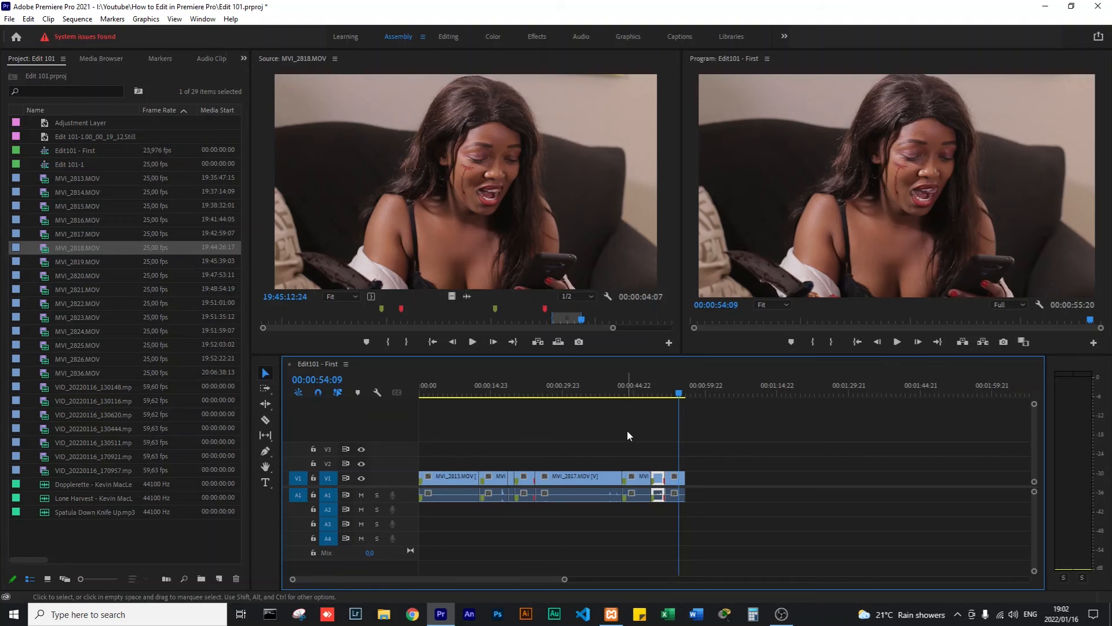
Examine the phone close-up MVI_2836.MOV and its audio against the MVI_2818.MOV clip just before it.
click(660, 394)
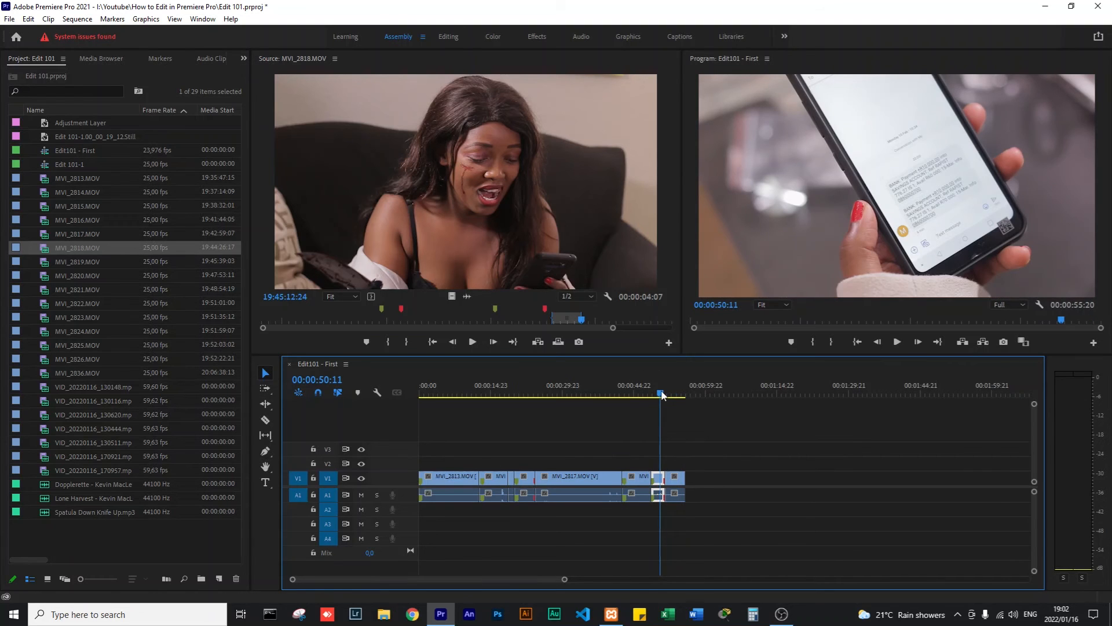
key(equal)
key(equal)
key(equal)
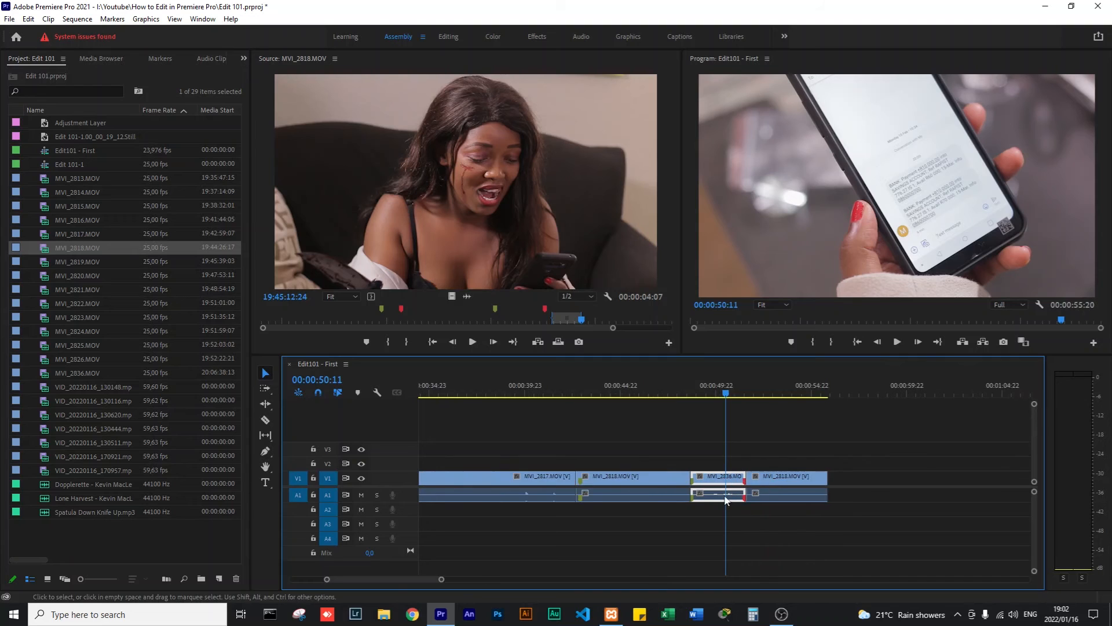
click(652, 527)
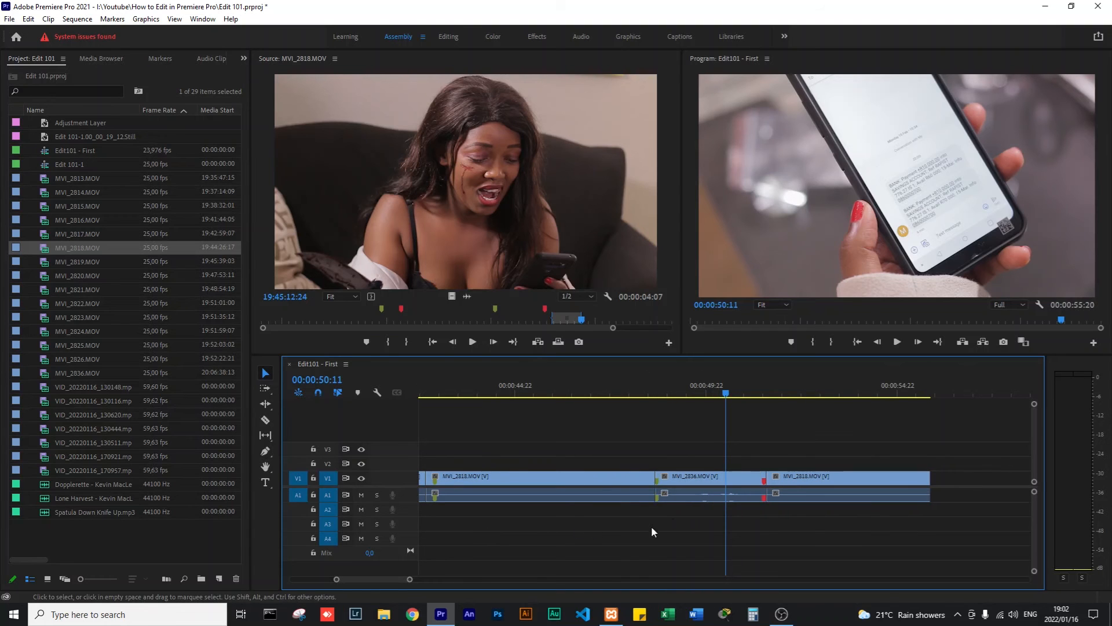
click(699, 497)
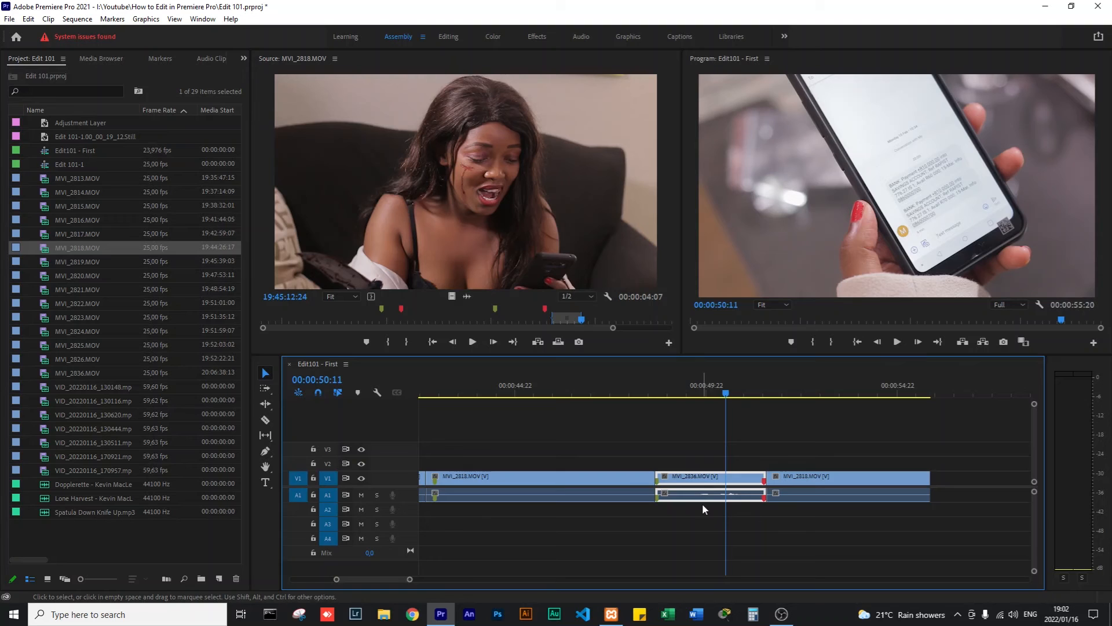
click(681, 508)
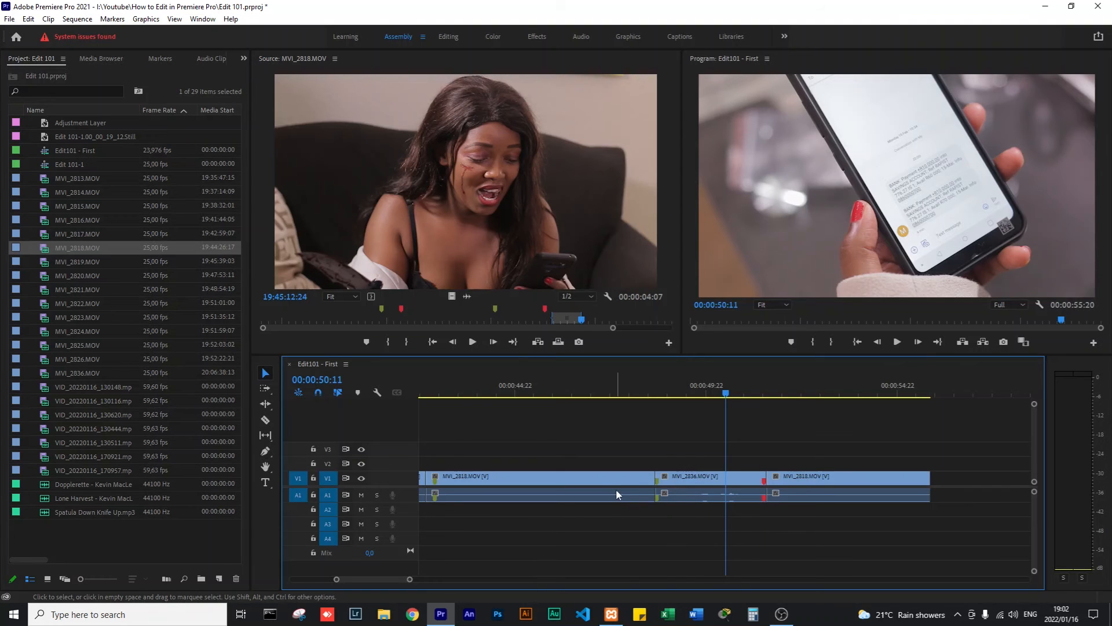
click(708, 494)
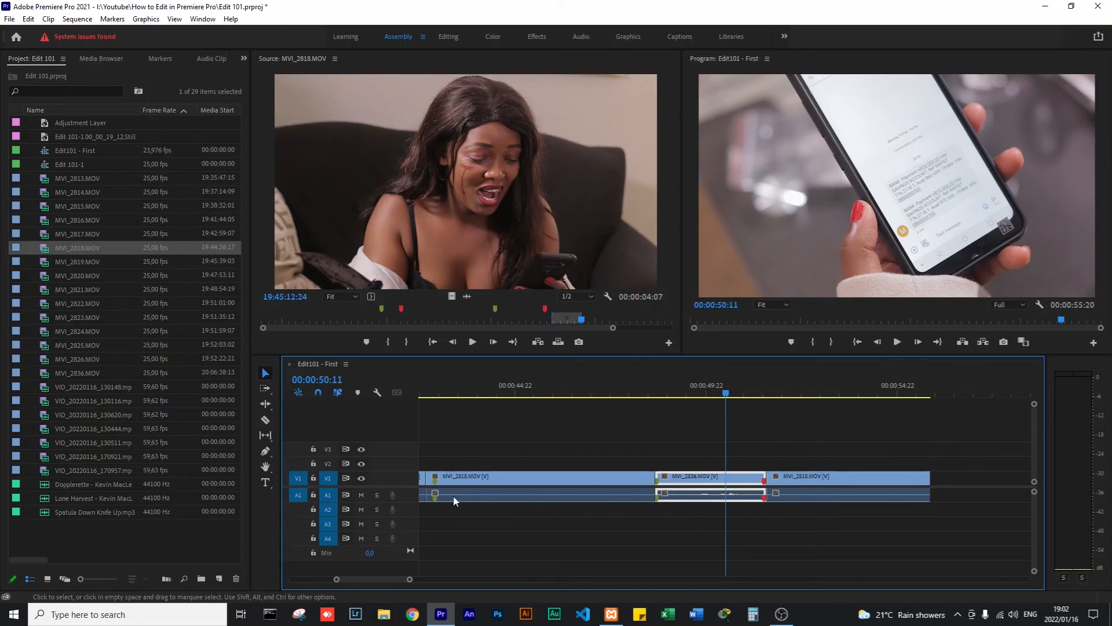
click(542, 488)
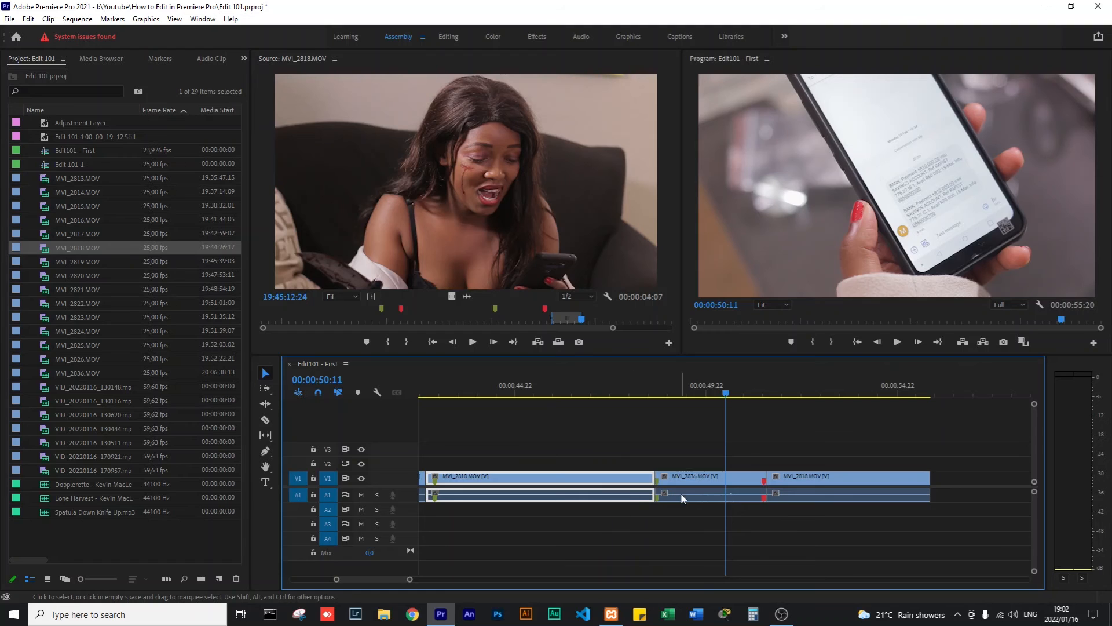
click(707, 494)
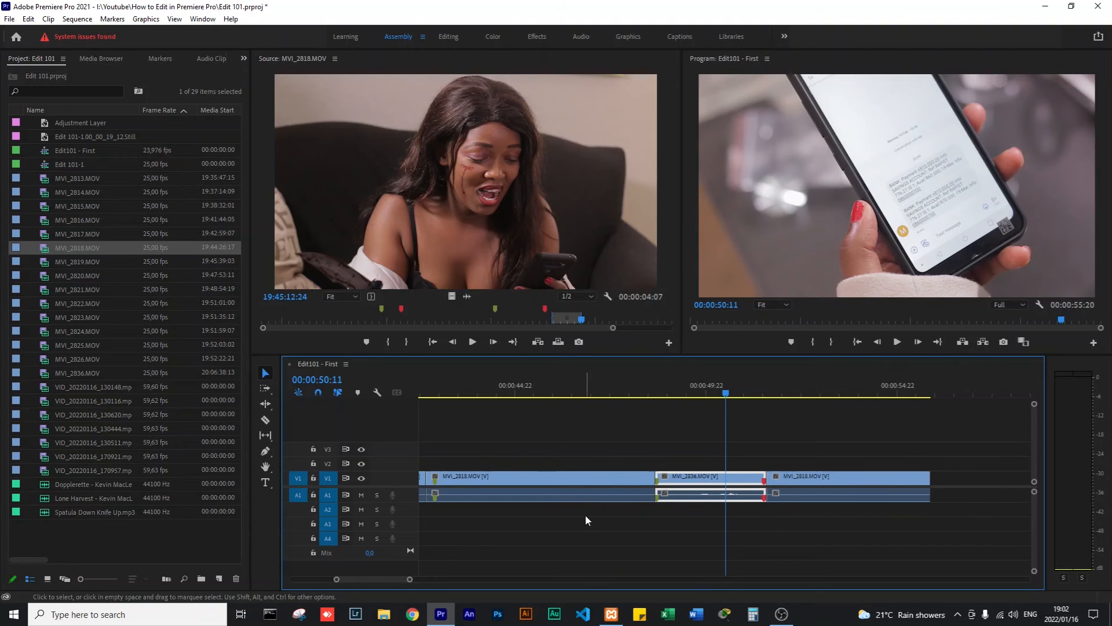
click(515, 511)
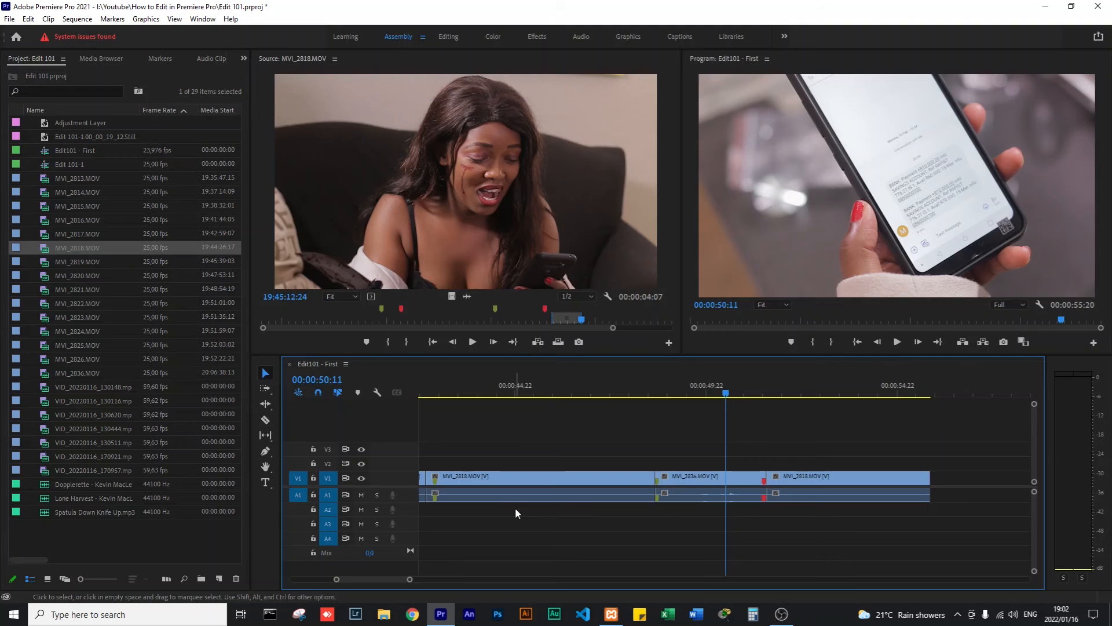
Compare the frames at 00:00:50:00 and 00:00:47:04, then select the phone close-up with the playhead at 00:00:49:09.
click(708, 394)
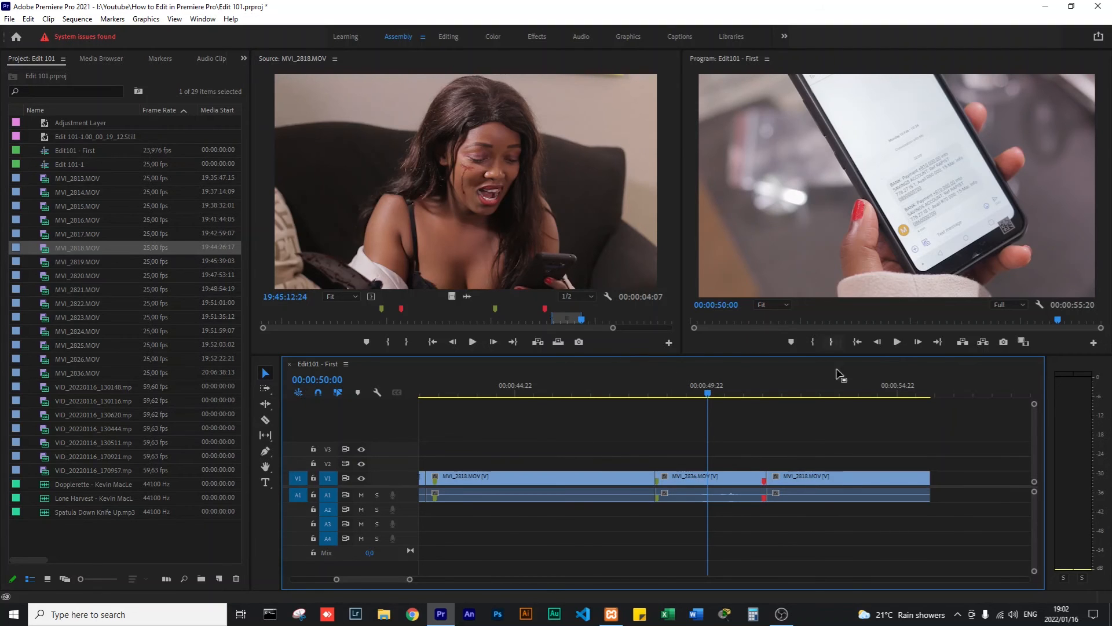
click(600, 388)
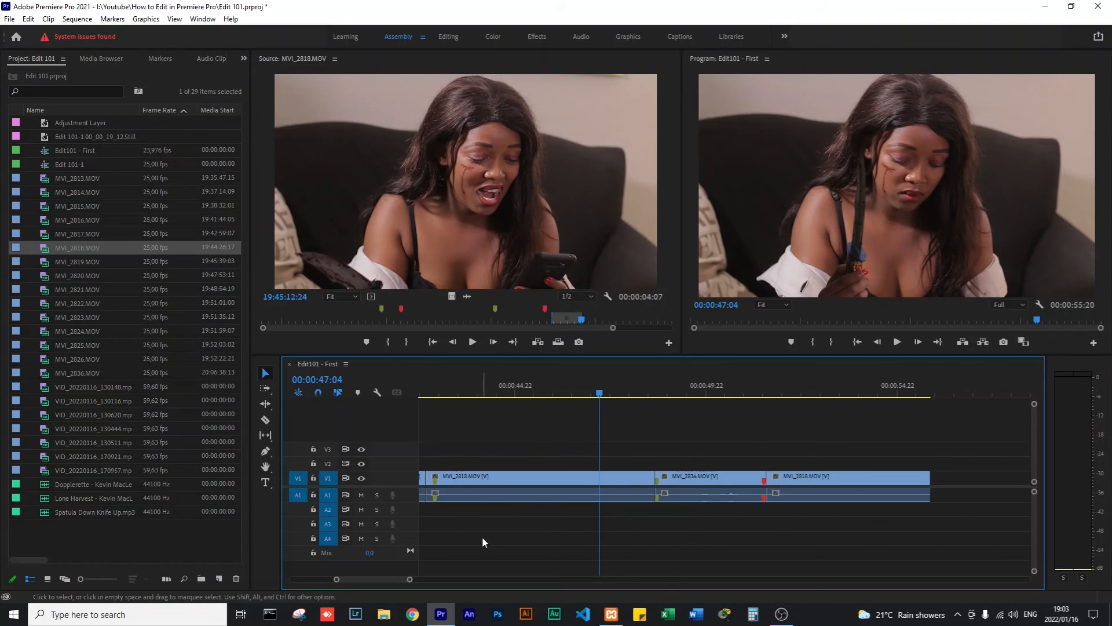
click(684, 389)
click(713, 495)
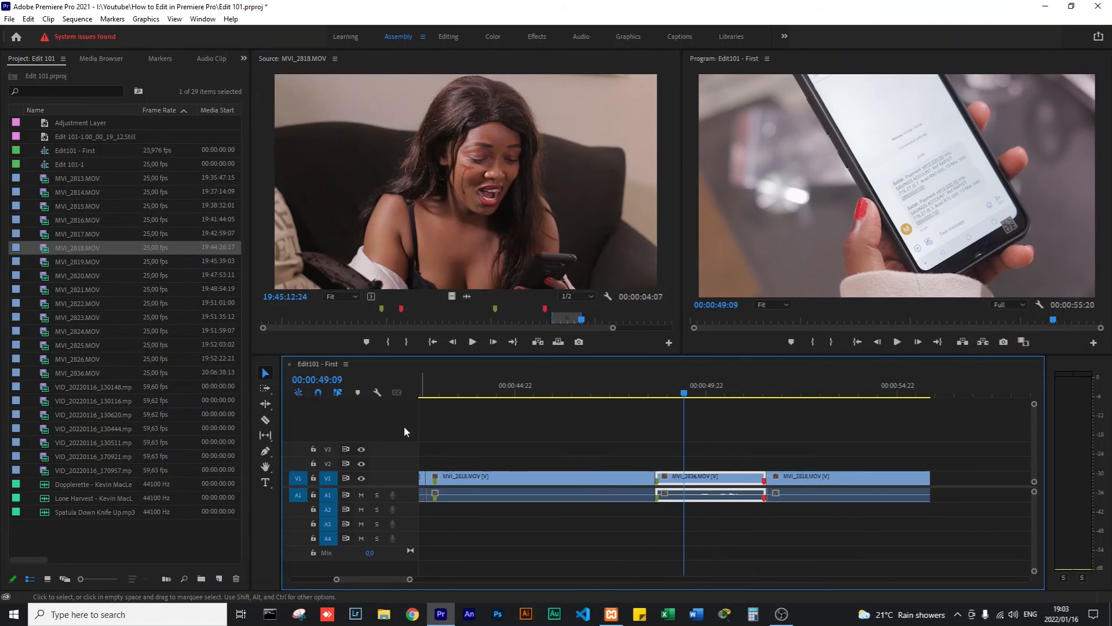
Turn off Linked Selection and select only the audio of the phone close-up MVI_2836.MOV on A1.
click(337, 393)
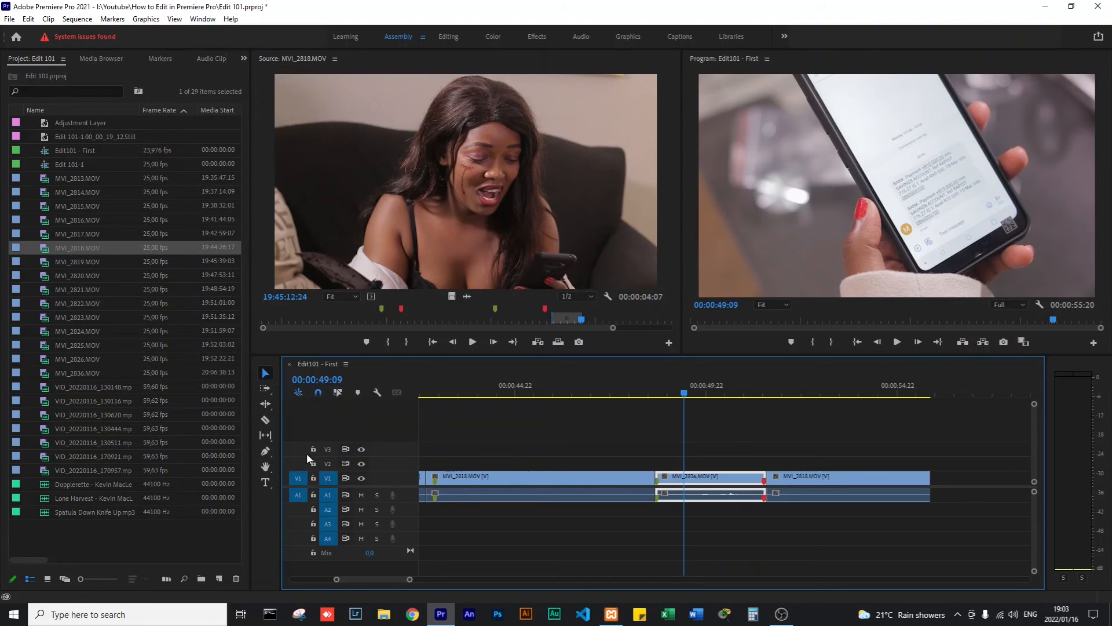
click(338, 393)
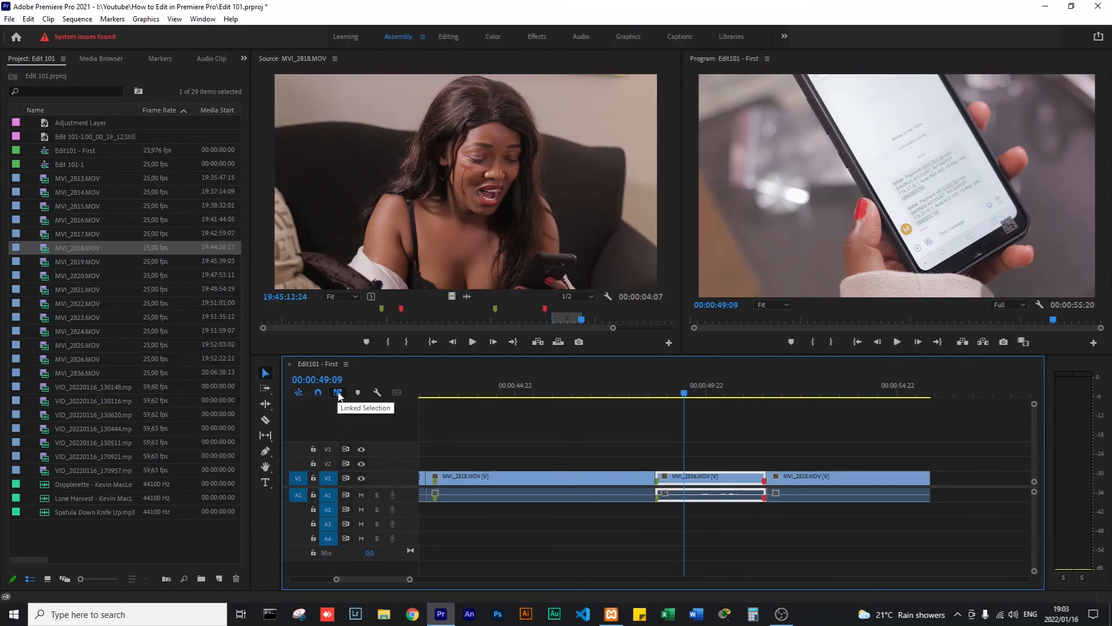
click(338, 394)
click(723, 516)
click(721, 494)
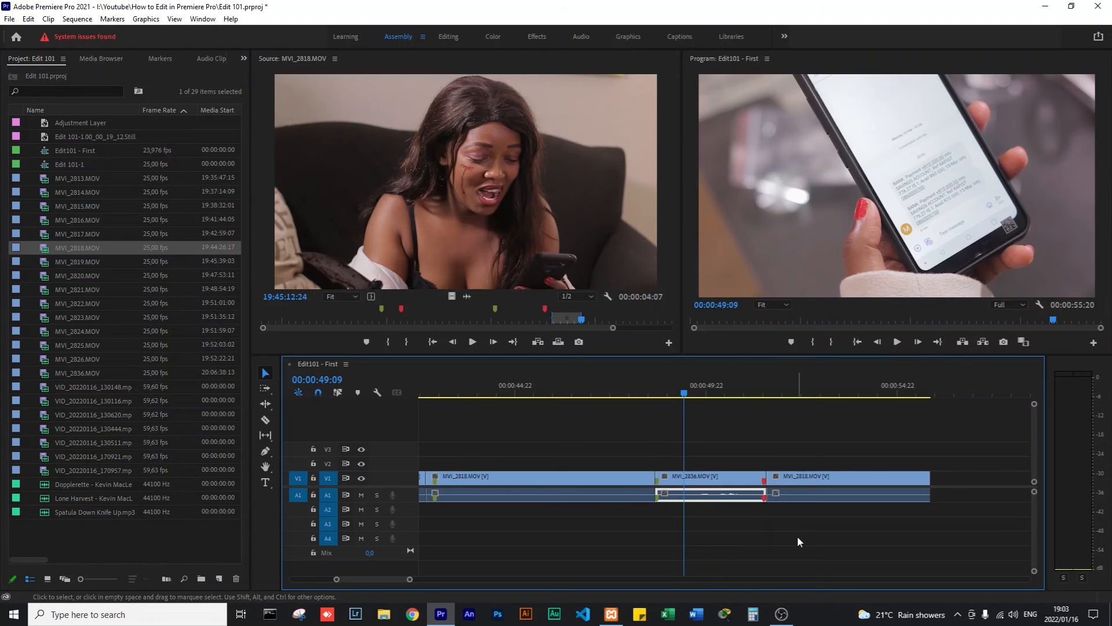
Delete the phone close-up's audio from A1 while keeping its video on V1.
drag(716, 493, 604, 524)
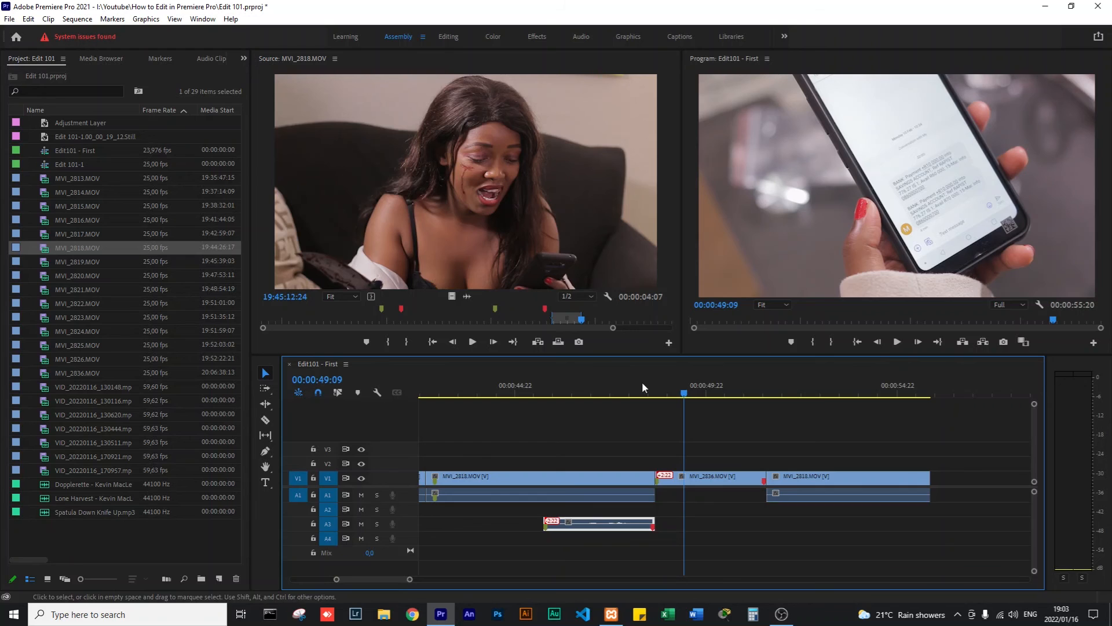
key(ctrl+z)
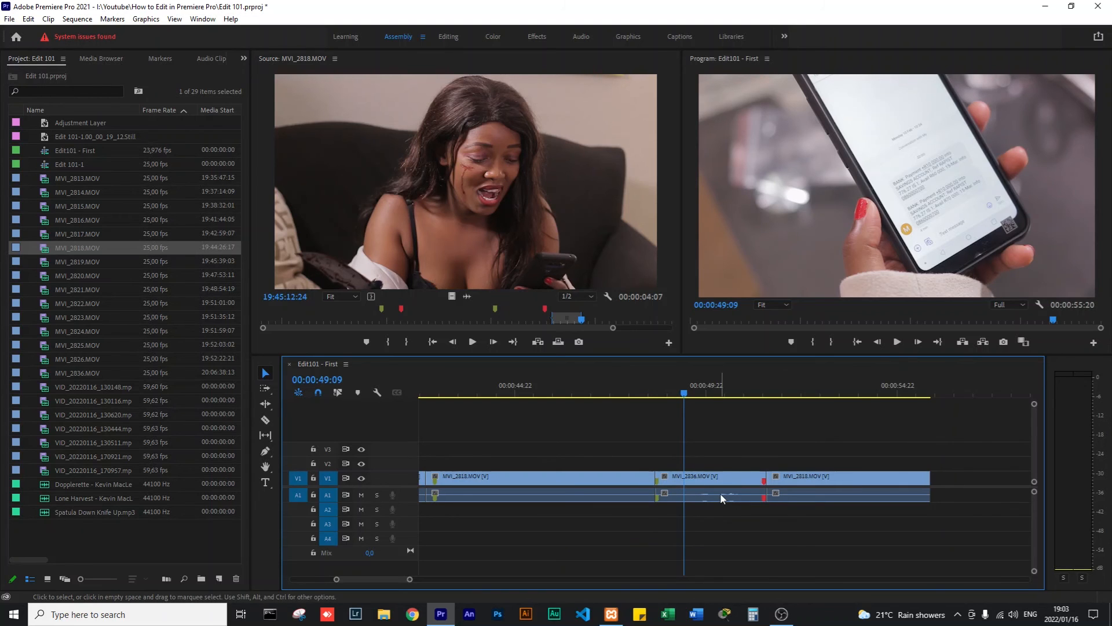
click(717, 496)
key(Delete)
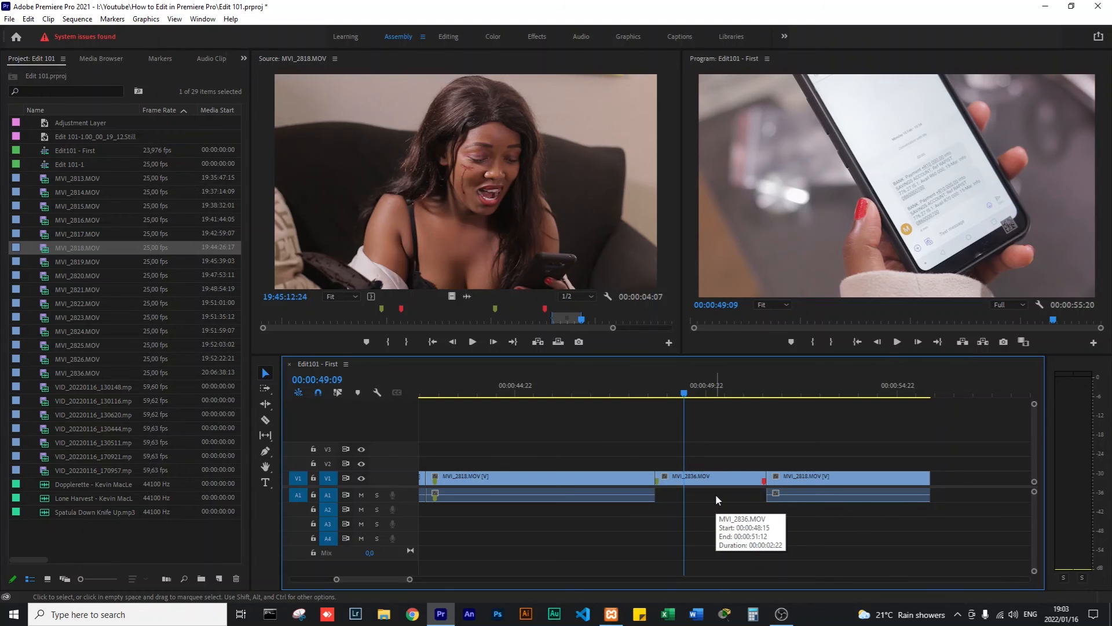
Extend the preceding MVI_2818.MOV audio under the phone close-up to the close-up's end and play back the transition.
click(629, 497)
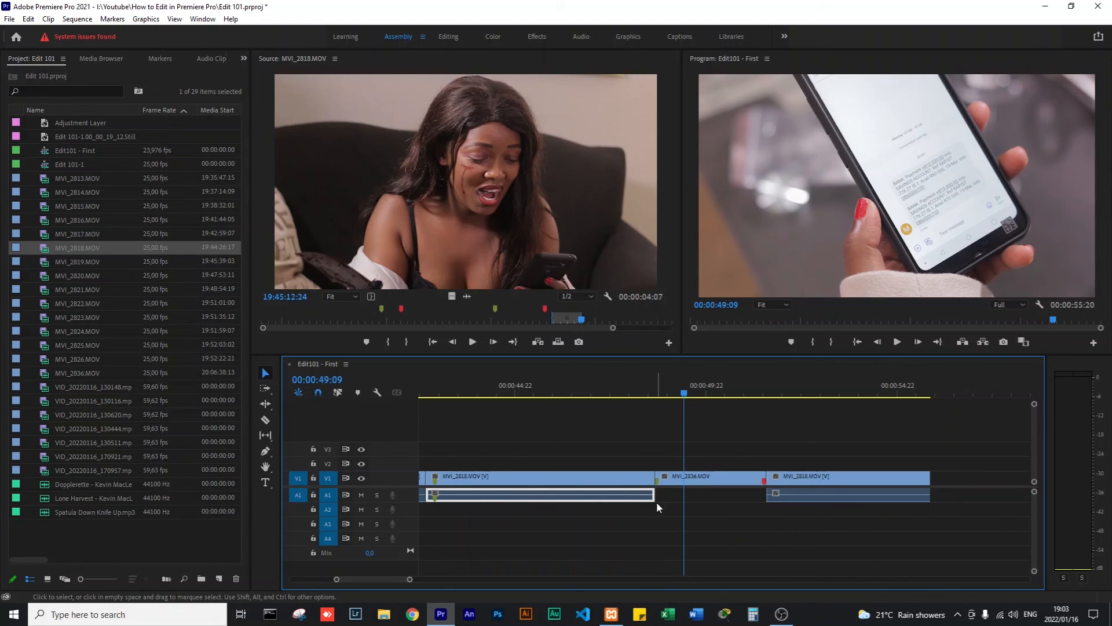
drag(655, 496, 764, 496)
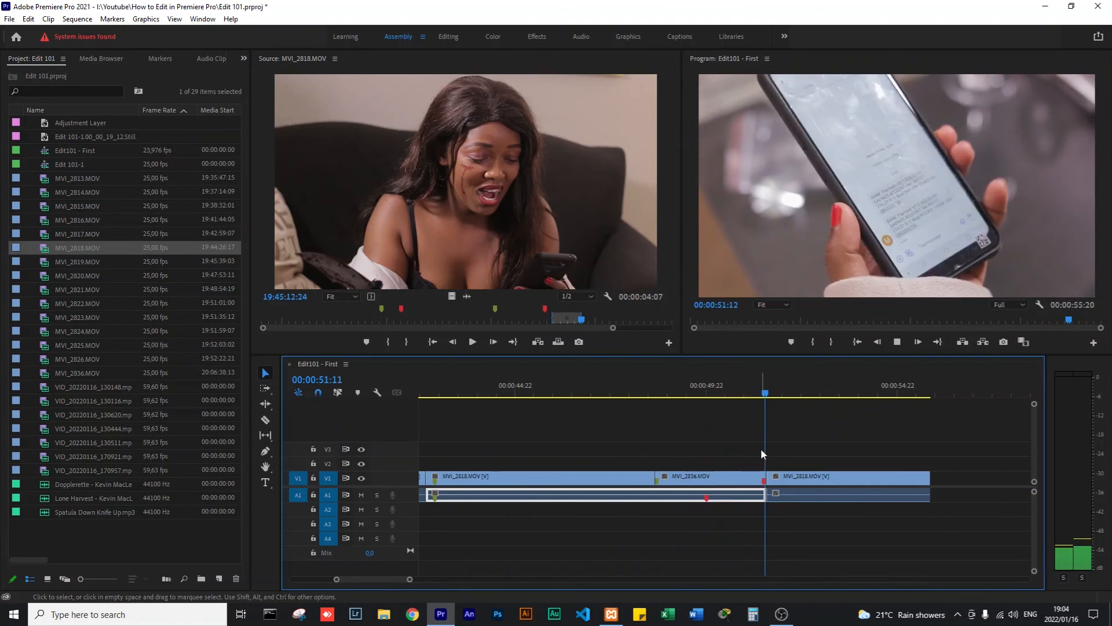
key(space)
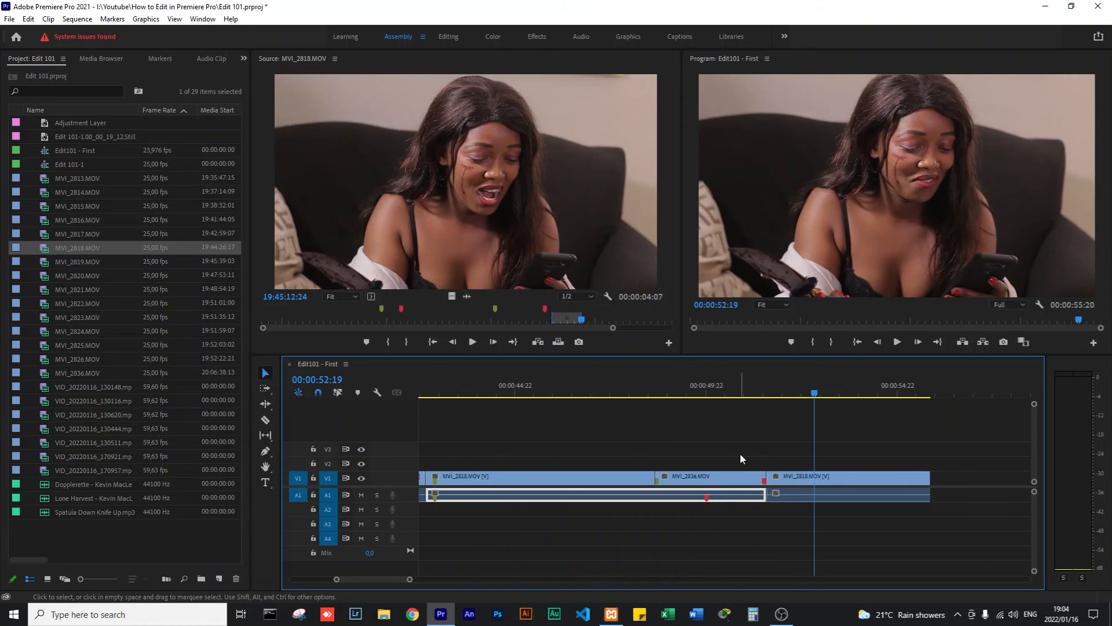
click(622, 397)
key(space)
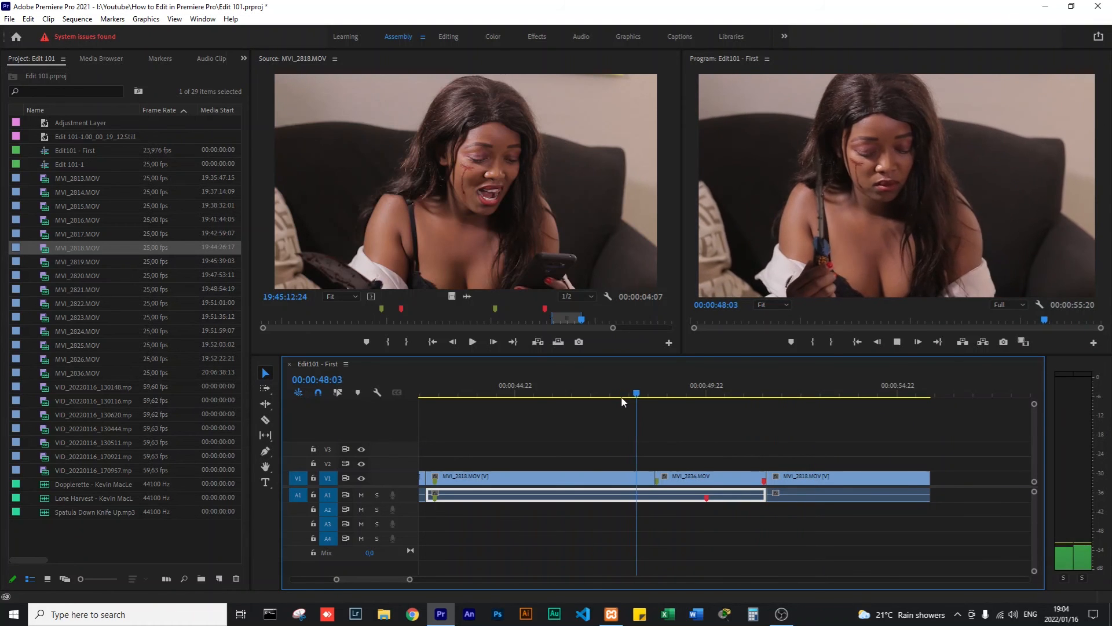
key(Delete)
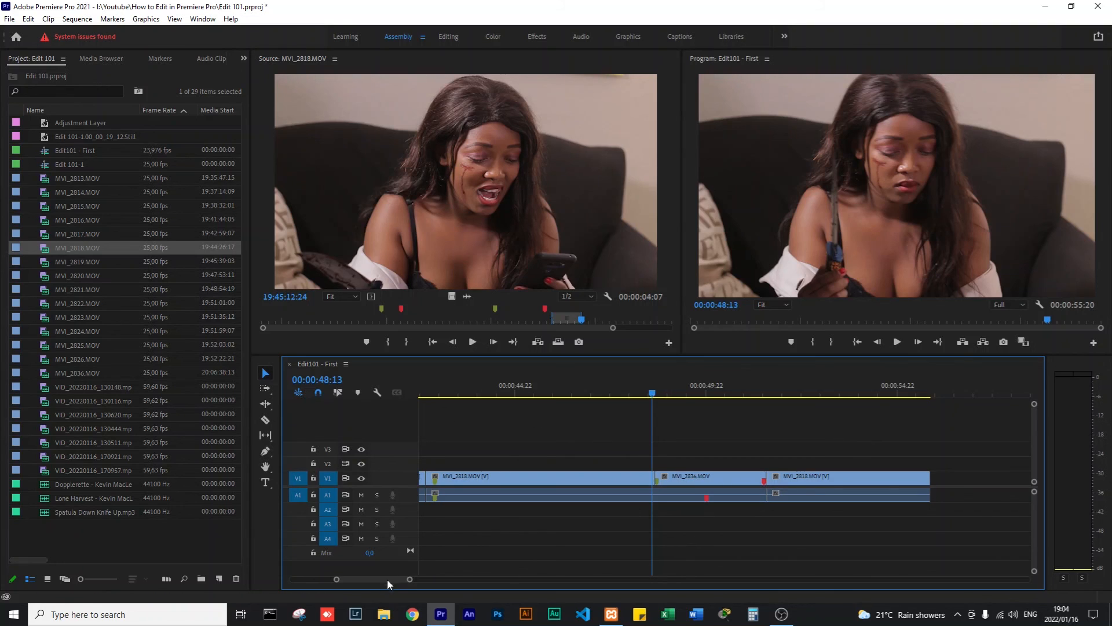
Fit the whole sequence in the timeline and play it back from 00:00:00:00.
key(minus)
key(minus)
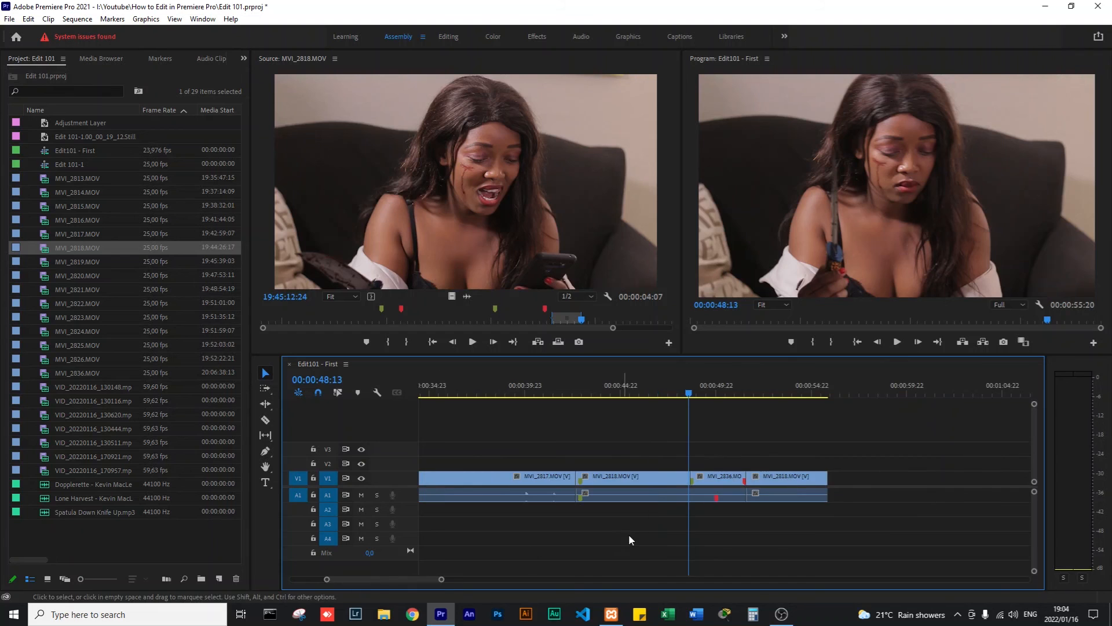
key(minus)
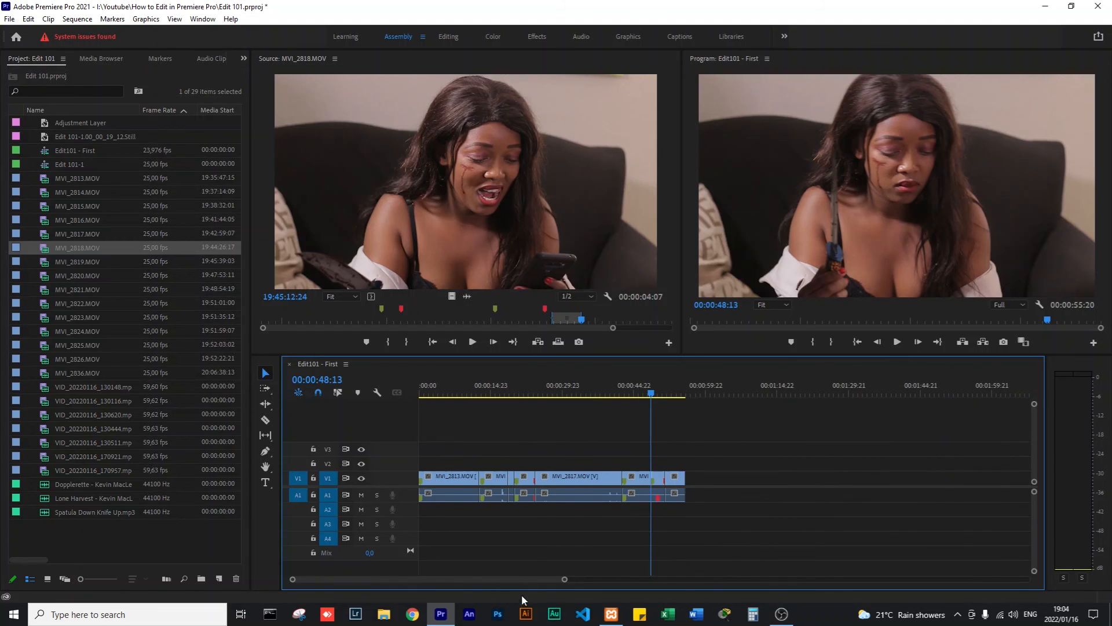
key(minus)
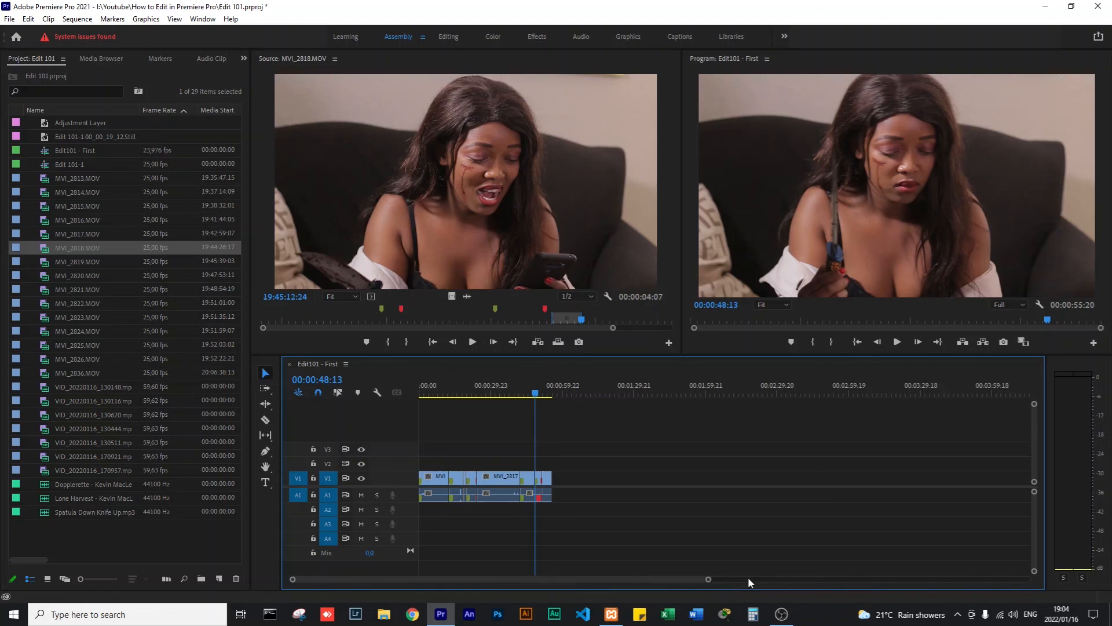
drag(708, 581, 622, 579)
click(457, 394)
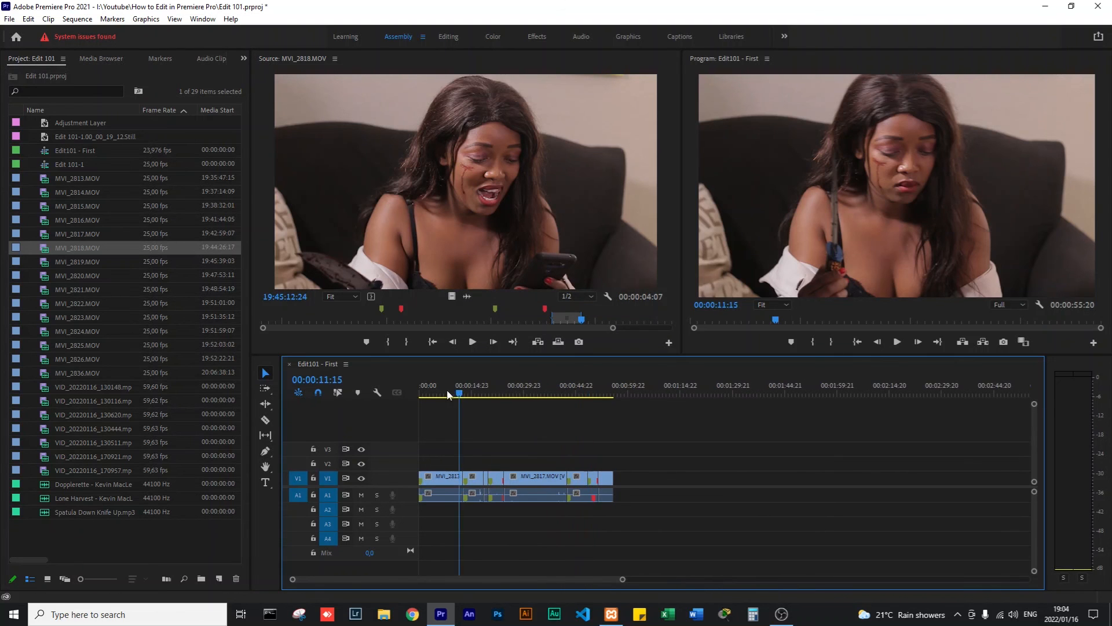
drag(623, 579, 544, 584)
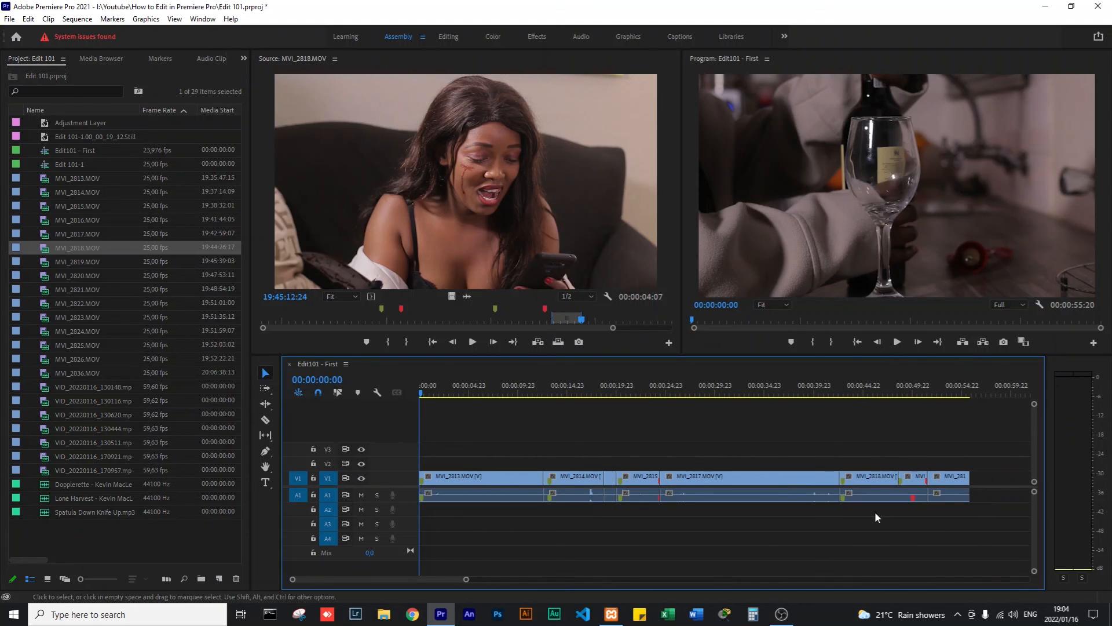
drag(890, 397, 342, 459)
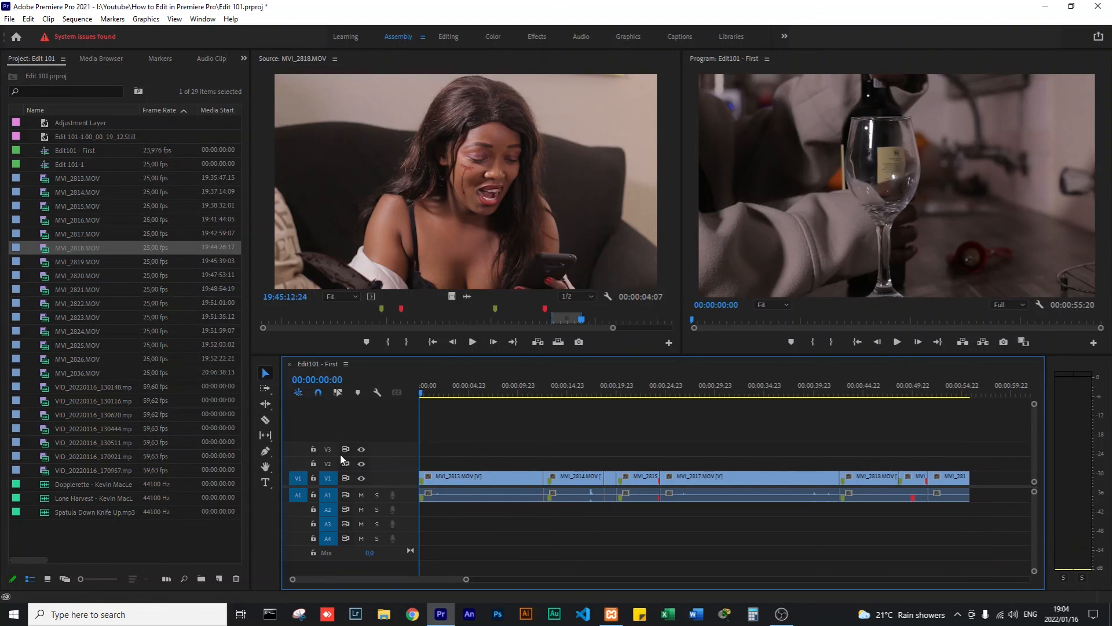
key(space)
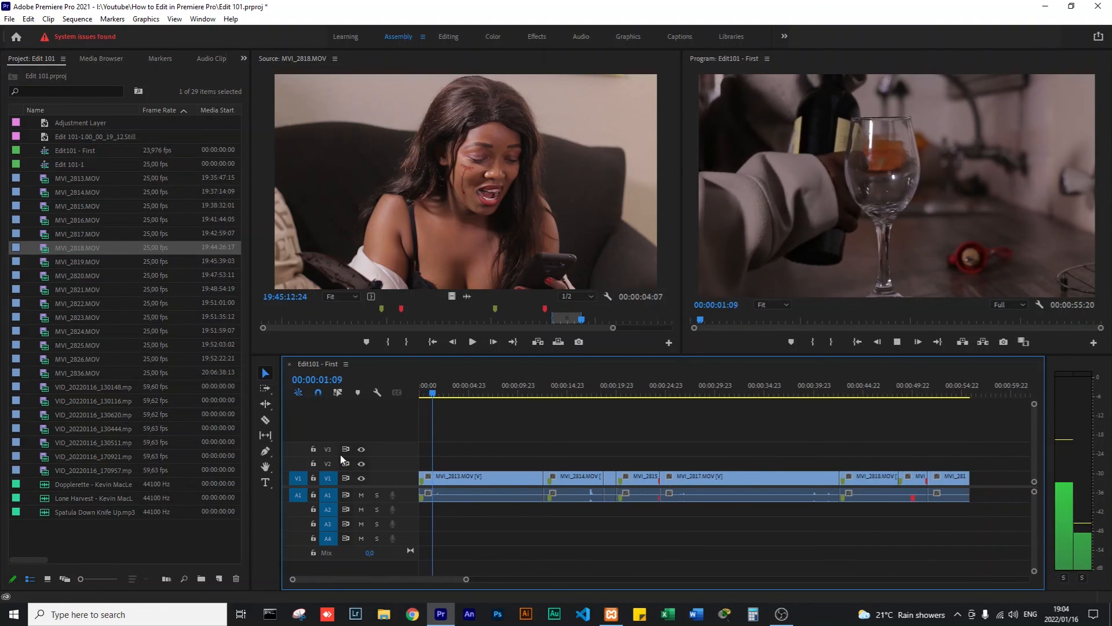